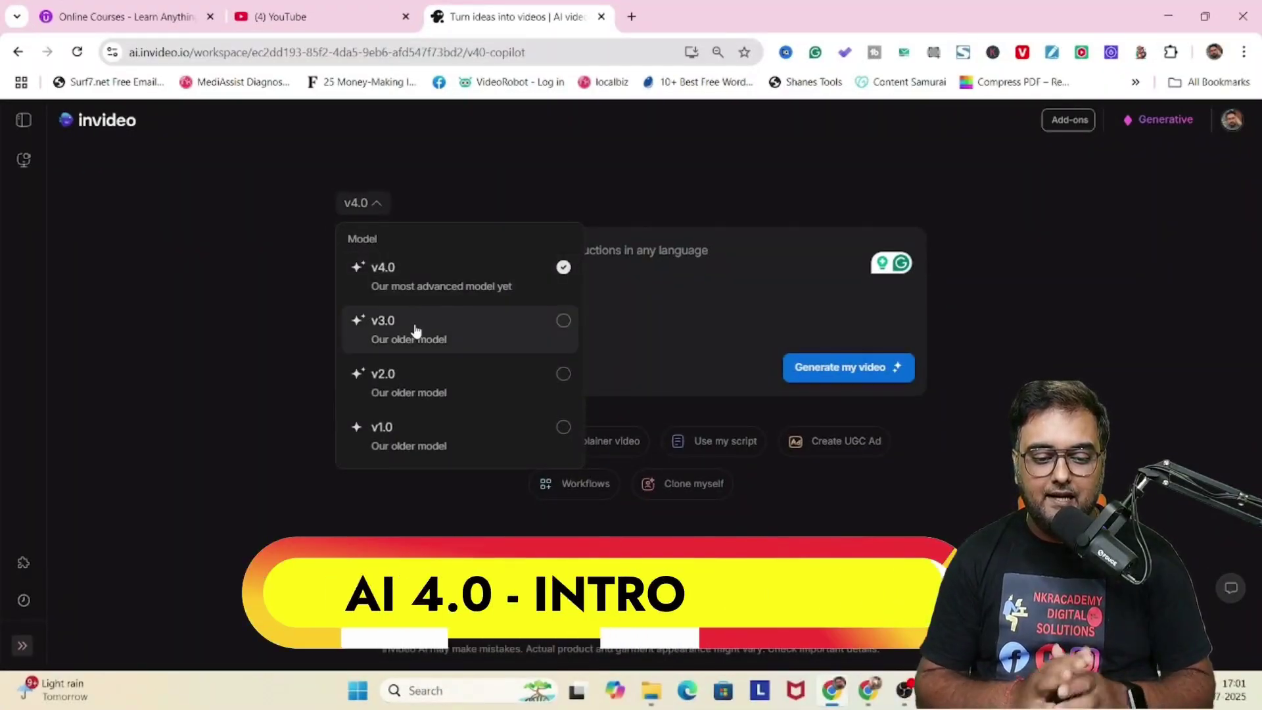
Select v4.0 as the video generation model and open the list of plugins
click(421, 284)
mouse_move(23, 168)
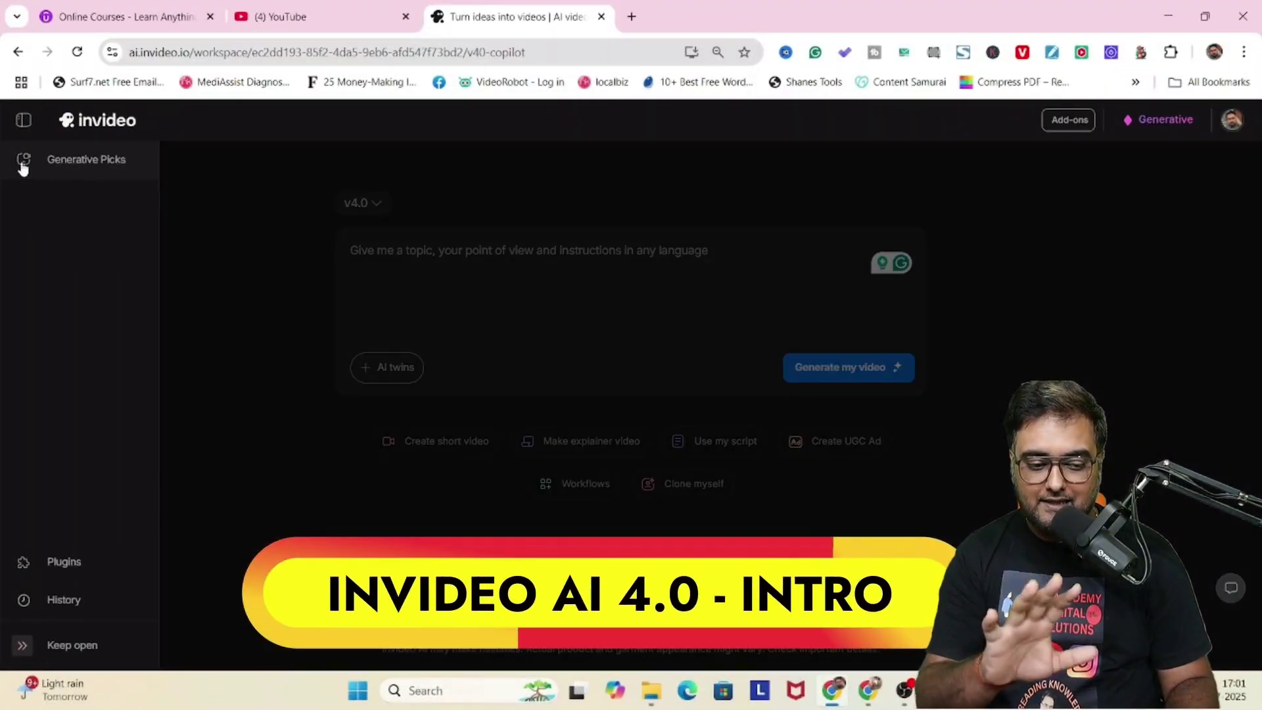
click(70, 567)
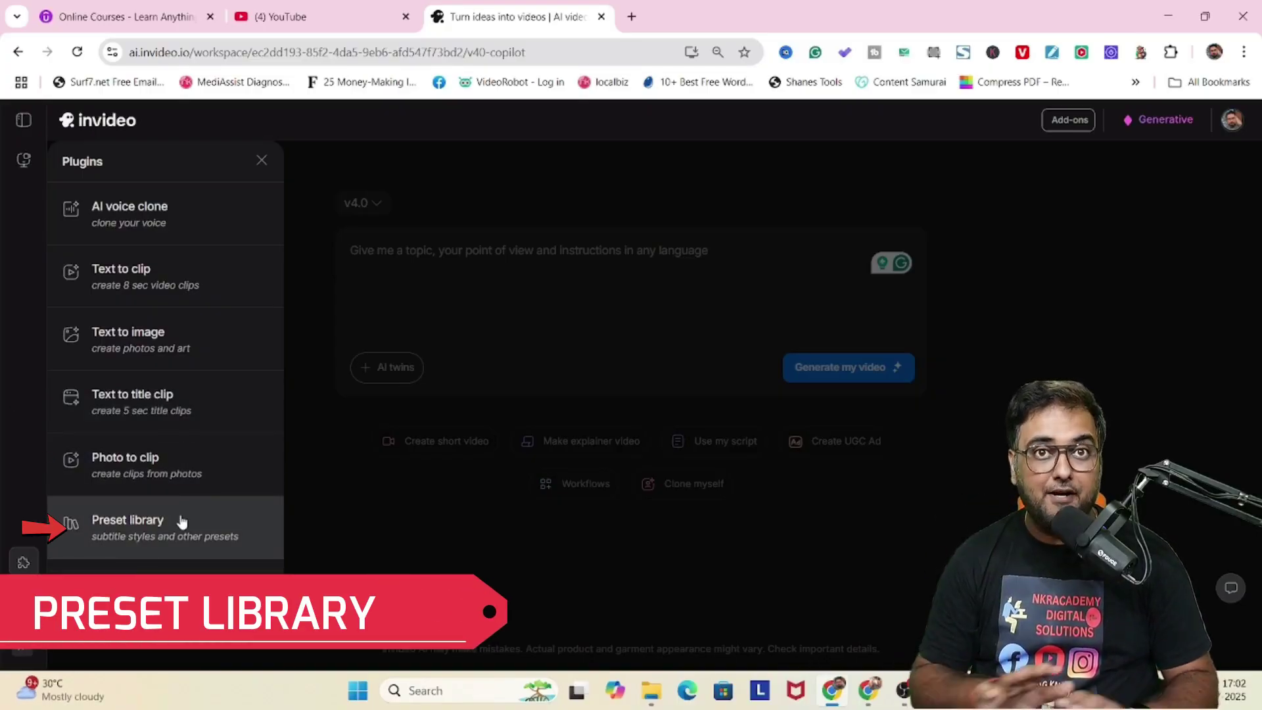
Review the AI voice clone plugin's options for creating an avatar from a recording and from YouTube, then leave it
click(184, 225)
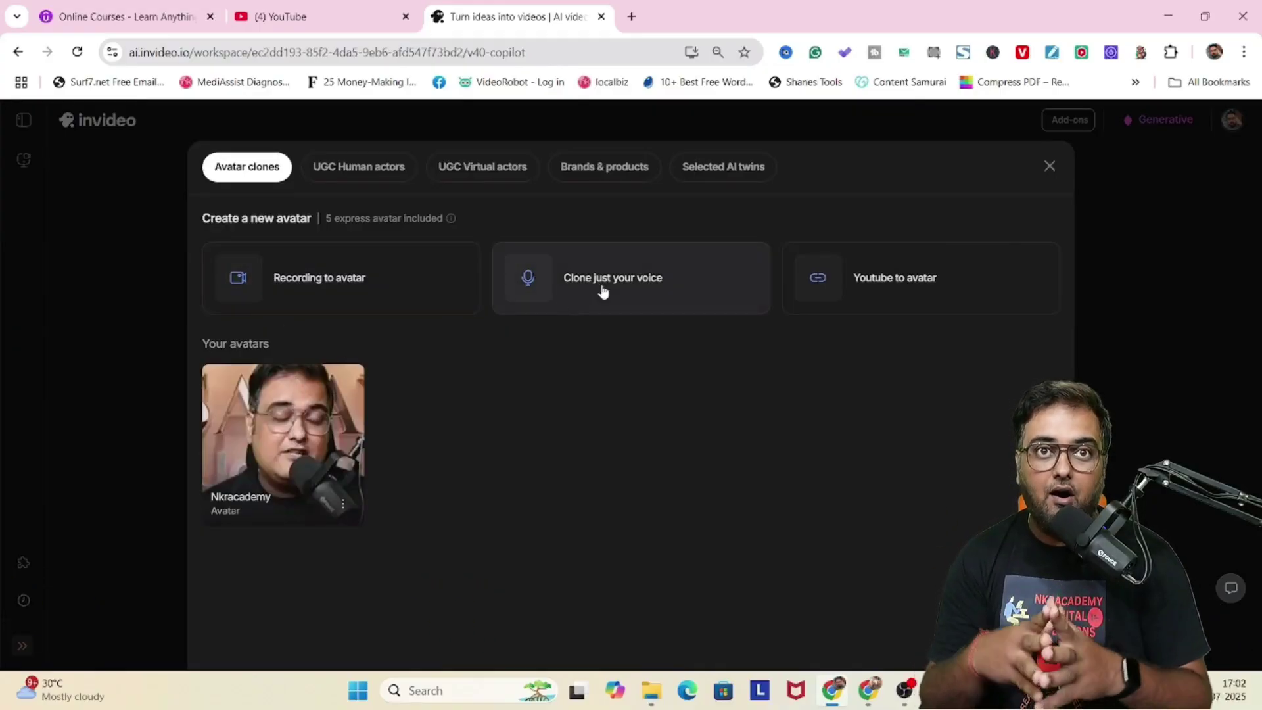
click(375, 295)
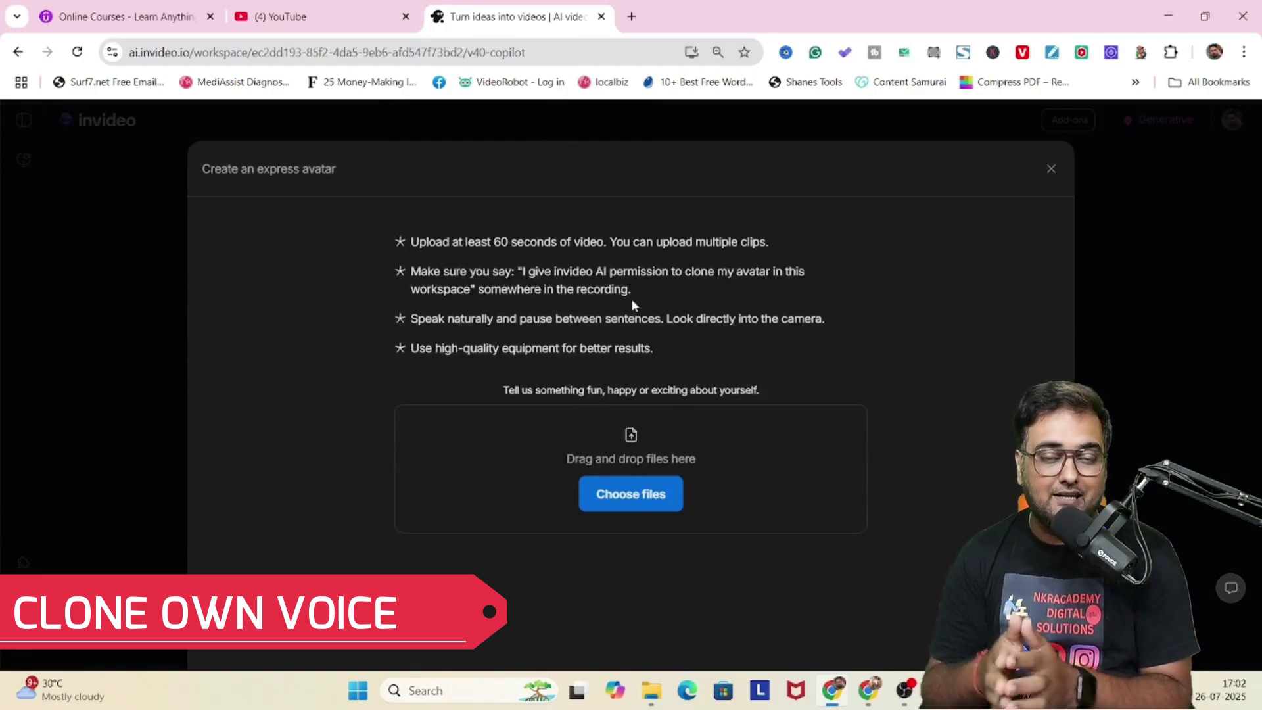
click(1051, 171)
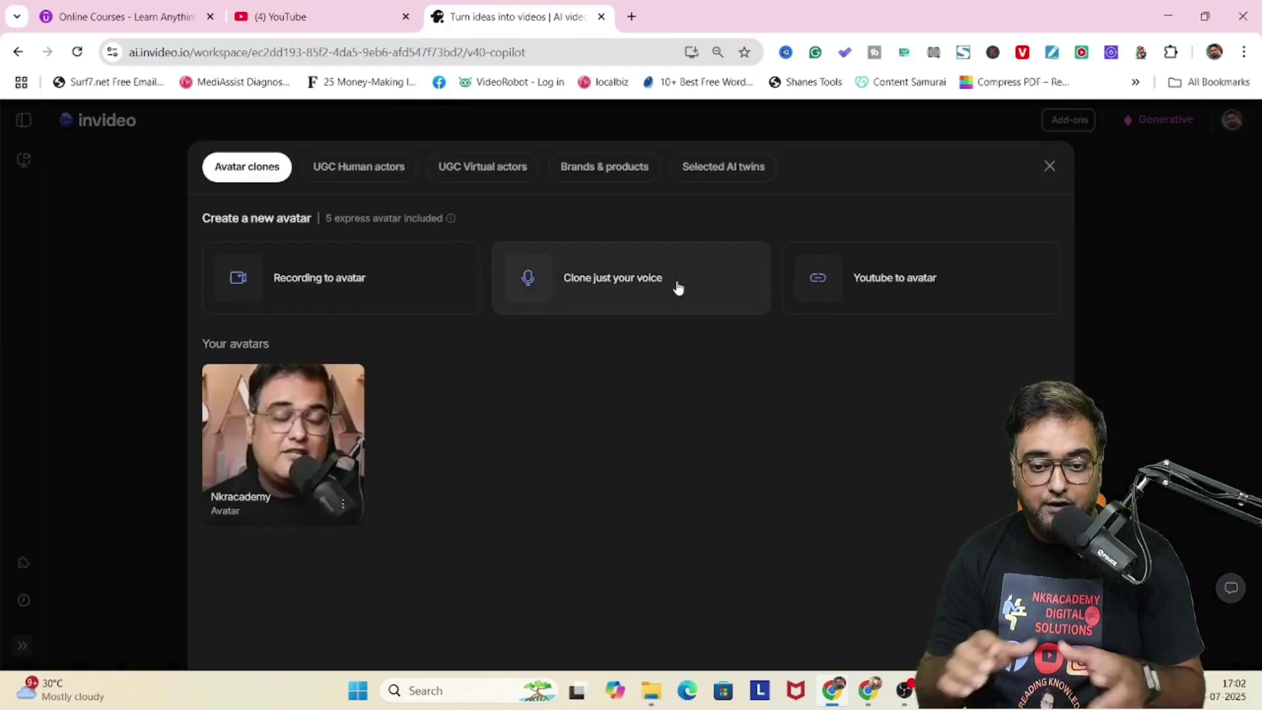
click(910, 278)
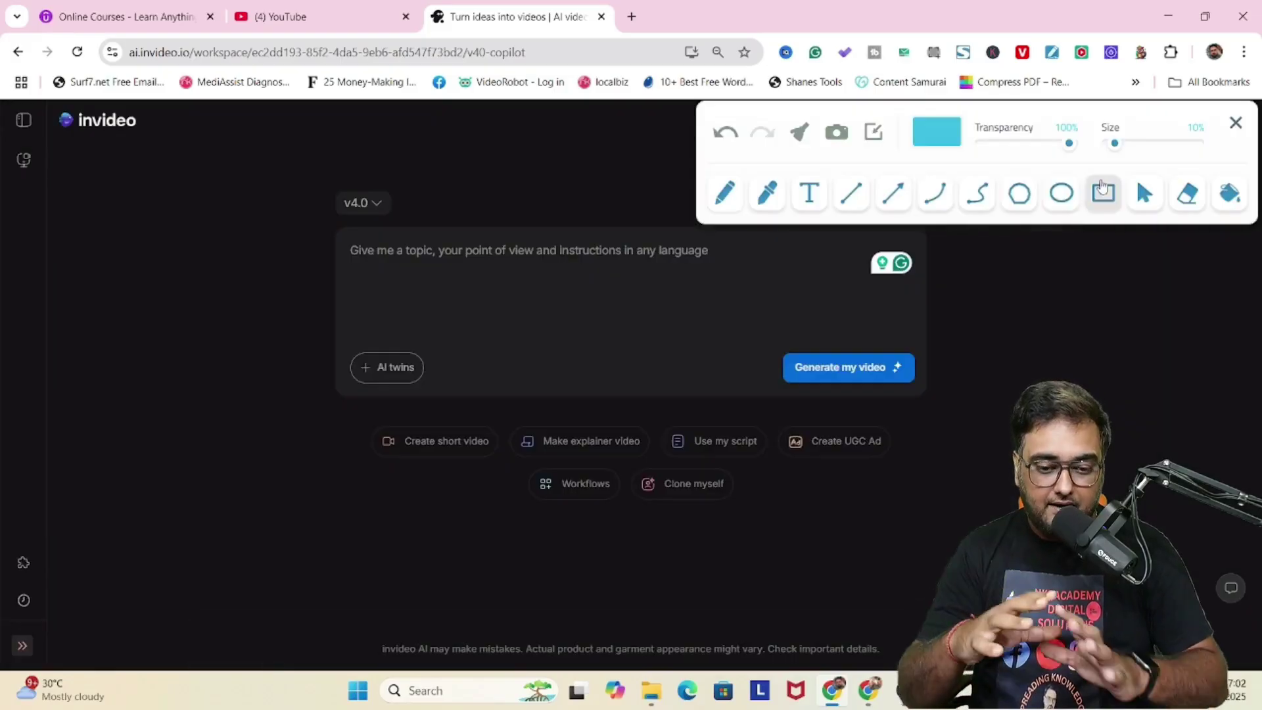
click(1236, 129)
In Text to Clip, enter the scene "A 25 Year Old Indian Businessman, Wearing A Blue Suit, White Shirt And Red Tie, Walking In His Corporate Office Lobby"
click(23, 564)
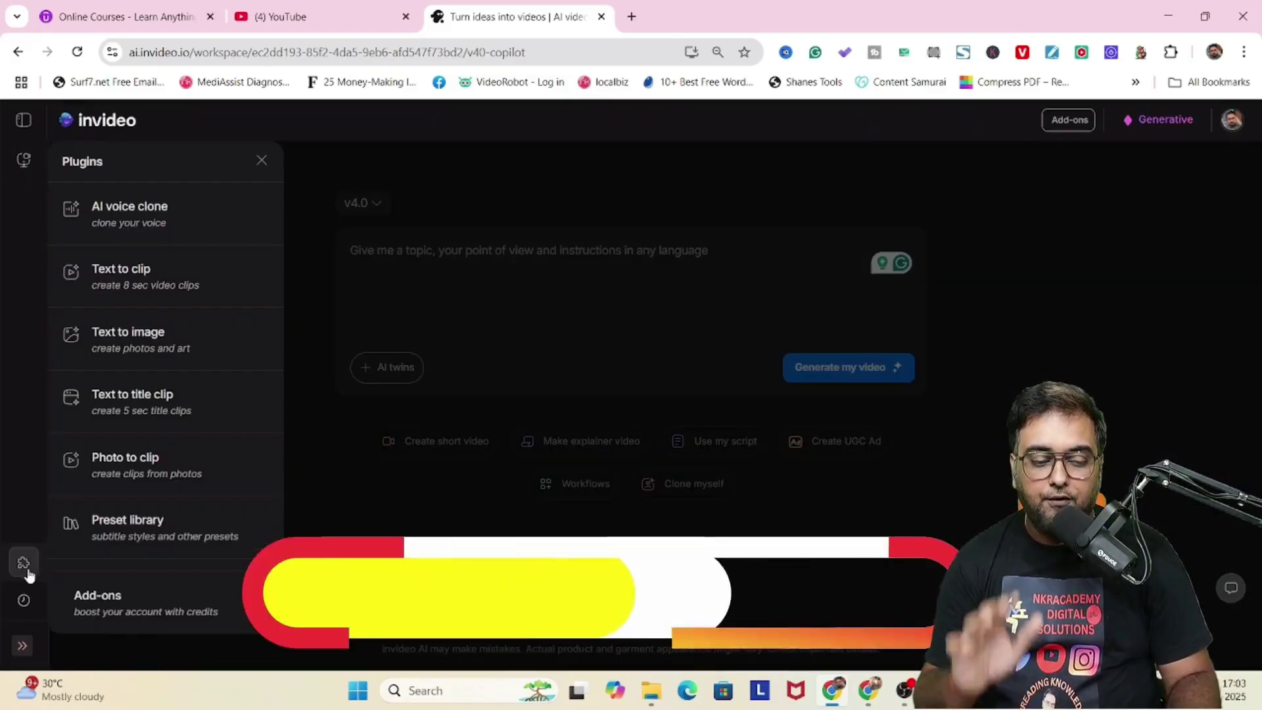
click(157, 290)
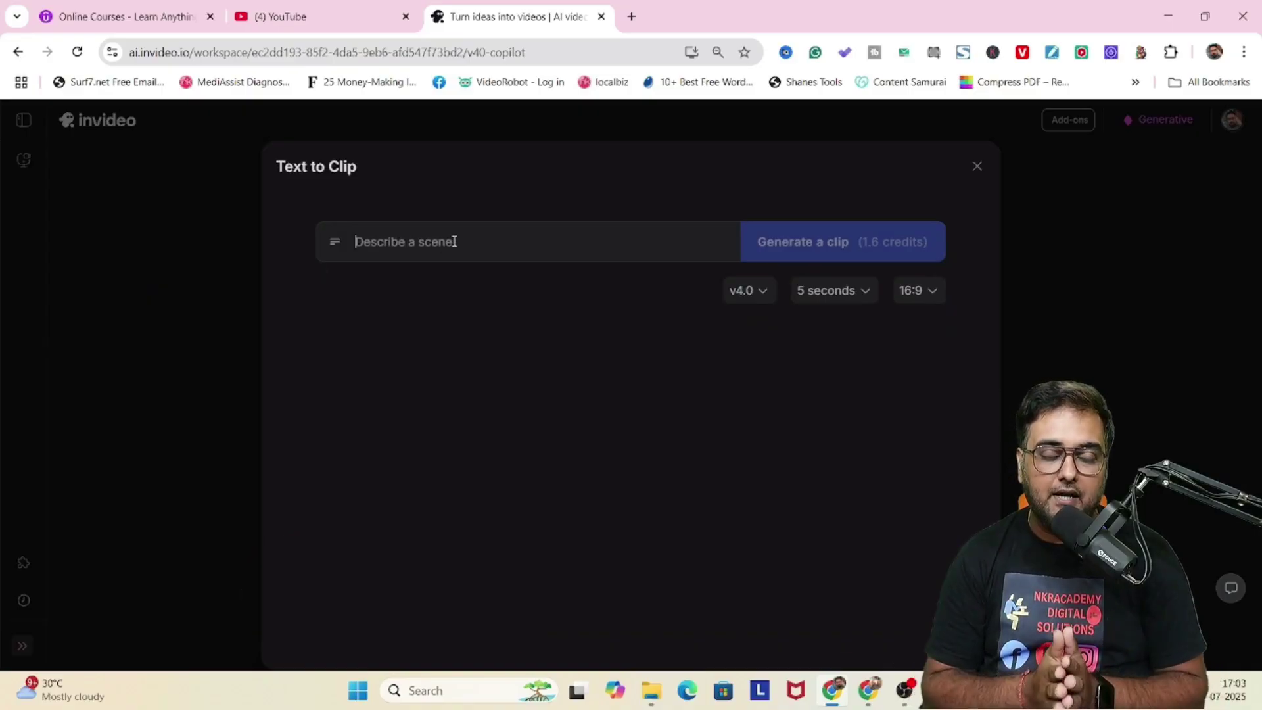
text(A 25)
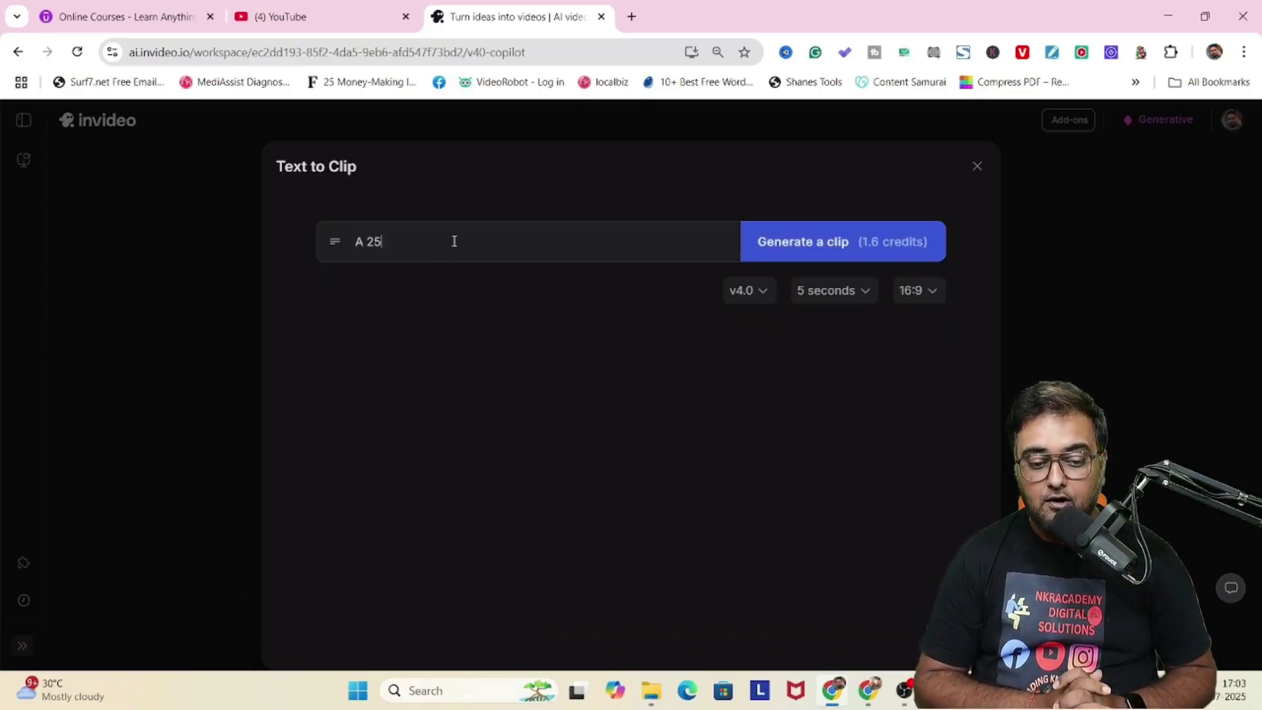
text( Year Old Indian )
text(Business)
text(man)
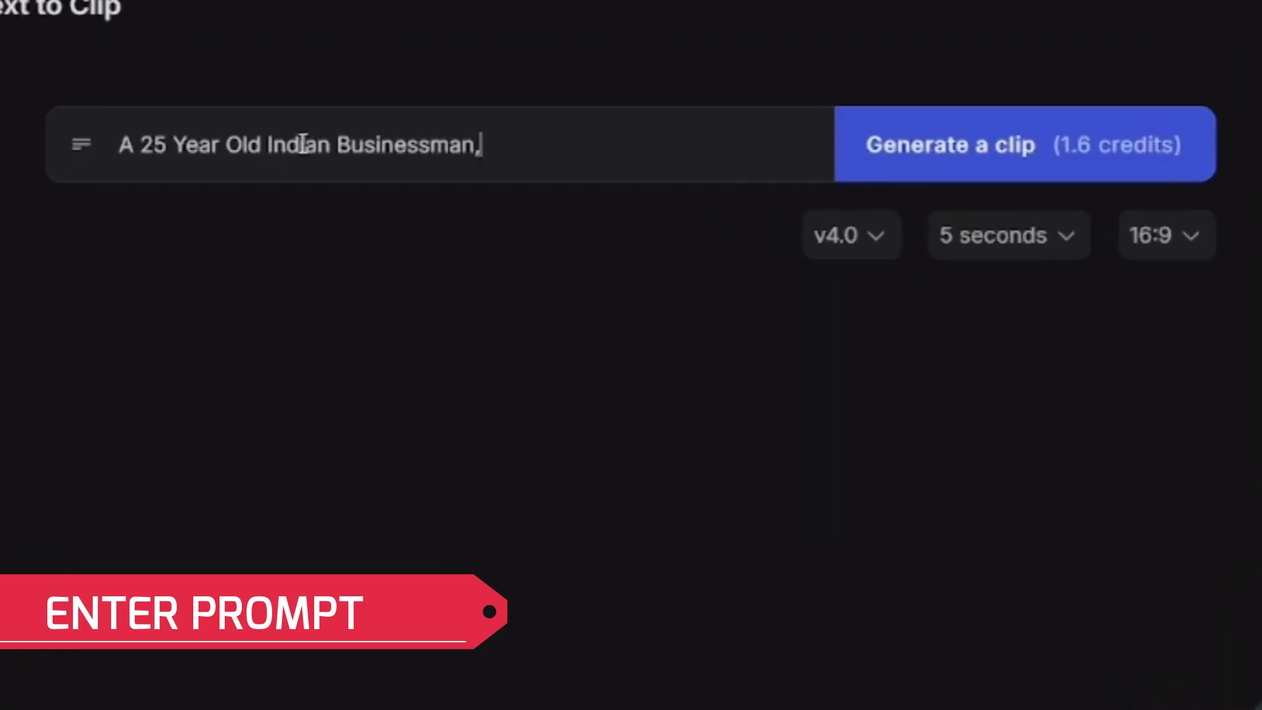
text(, Wearing A Blue Suit, White Shirt And Red)
text( Tie, Walk)
text(ing In His)
text( Corporate Offi)
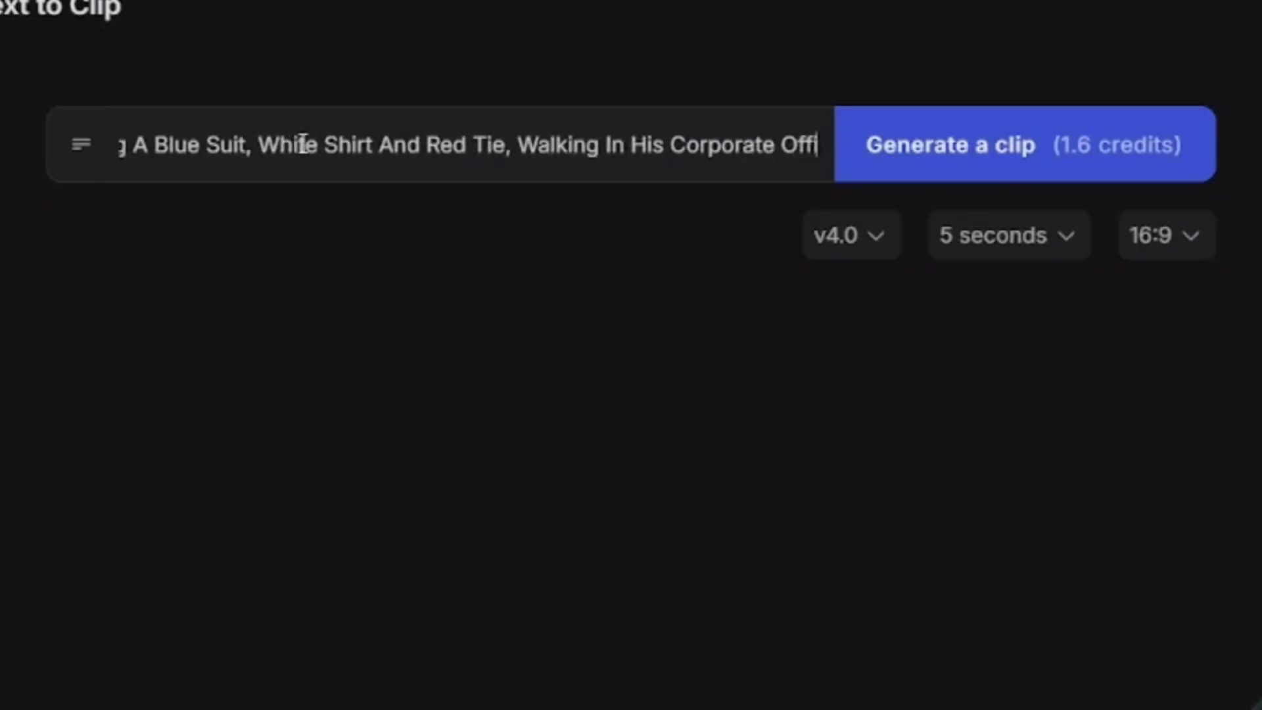
text(ce Lobby)
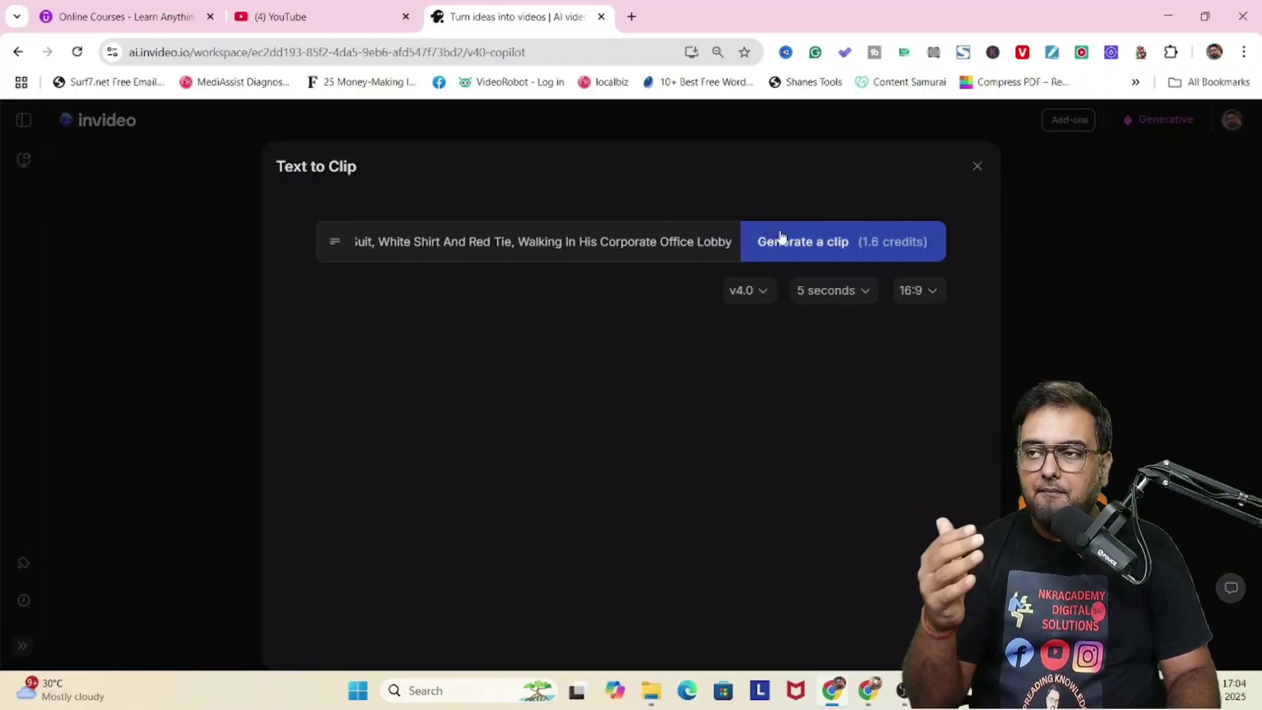
Set the clip to 5 seconds with a 16:9 aspect ratio and generate it
click(854, 290)
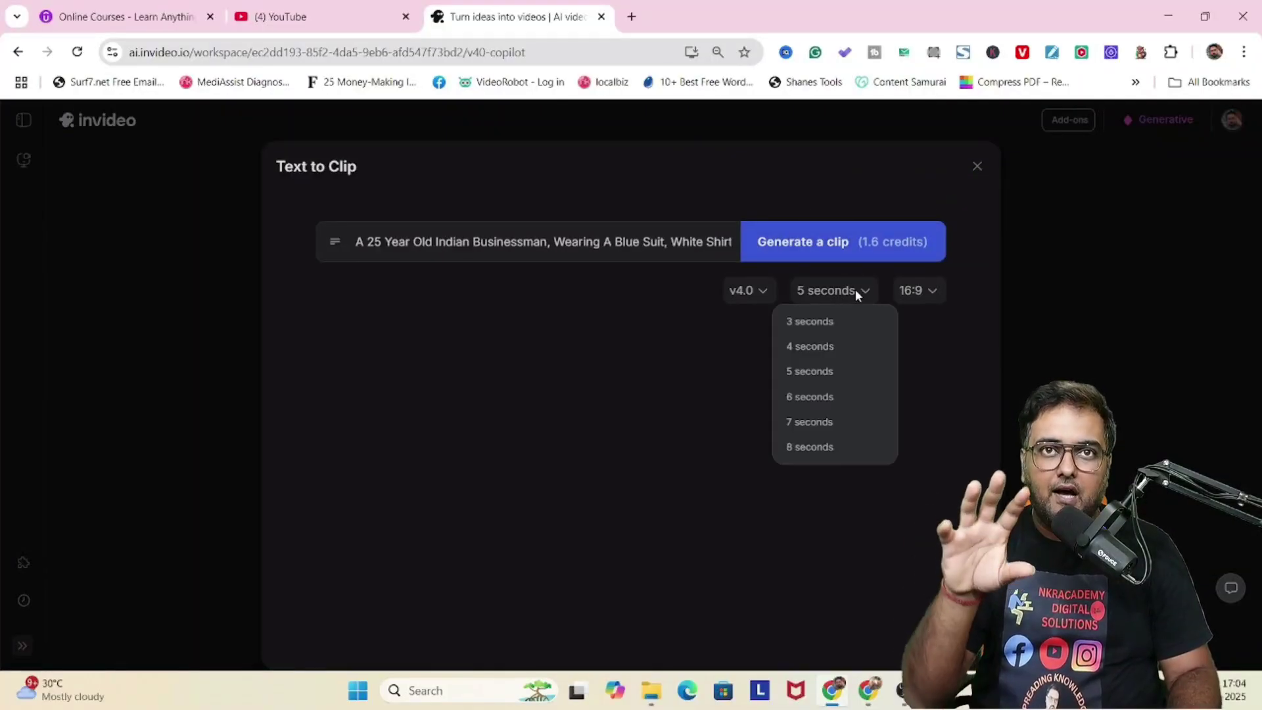
click(820, 372)
click(928, 294)
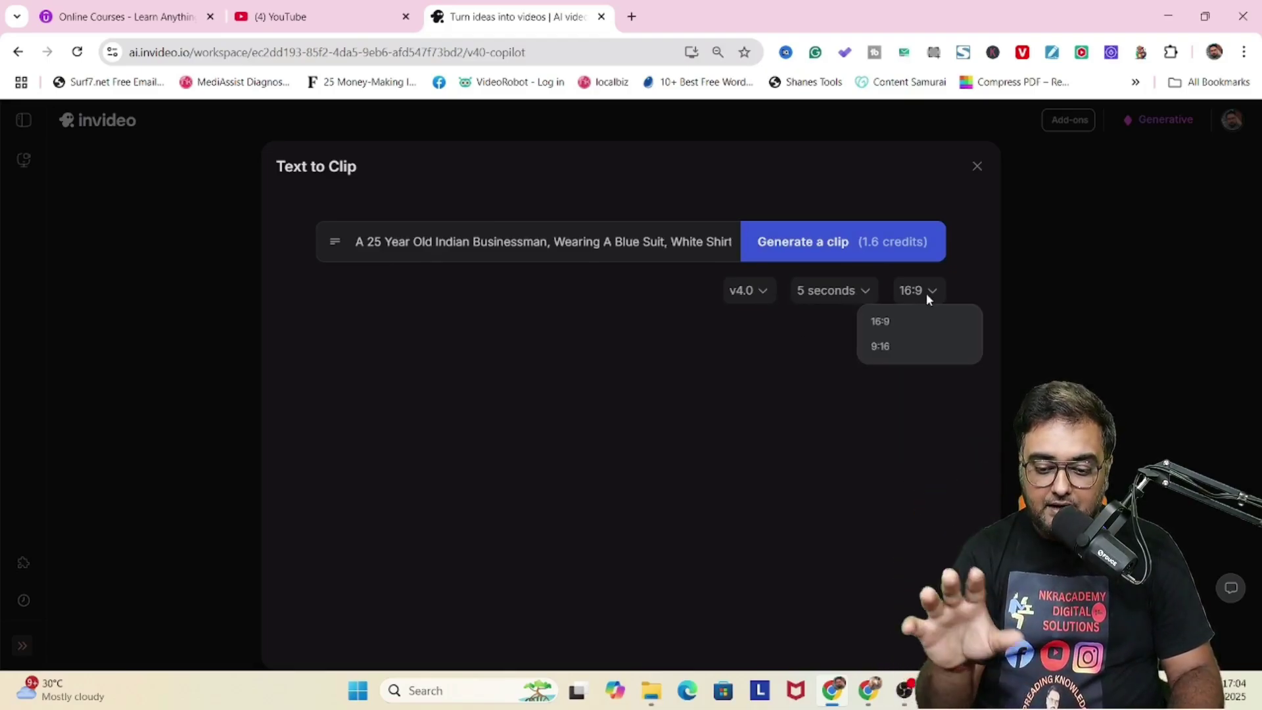
click(891, 326)
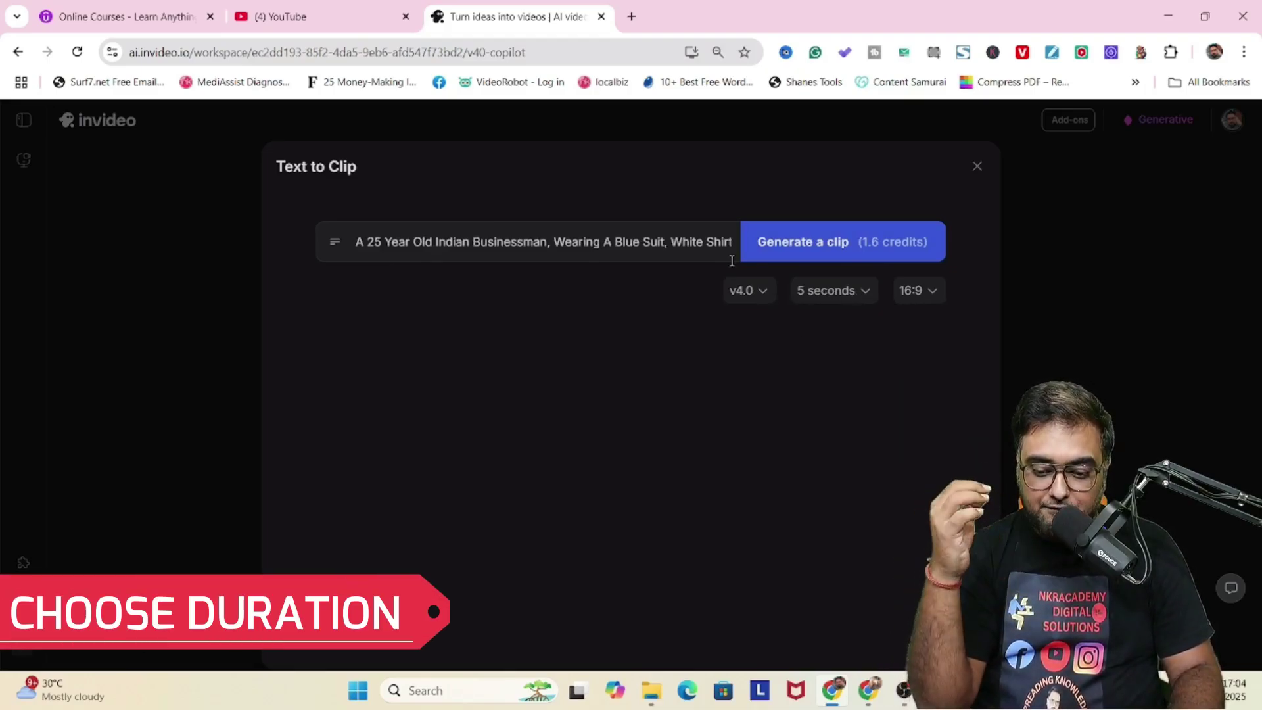
click(854, 245)
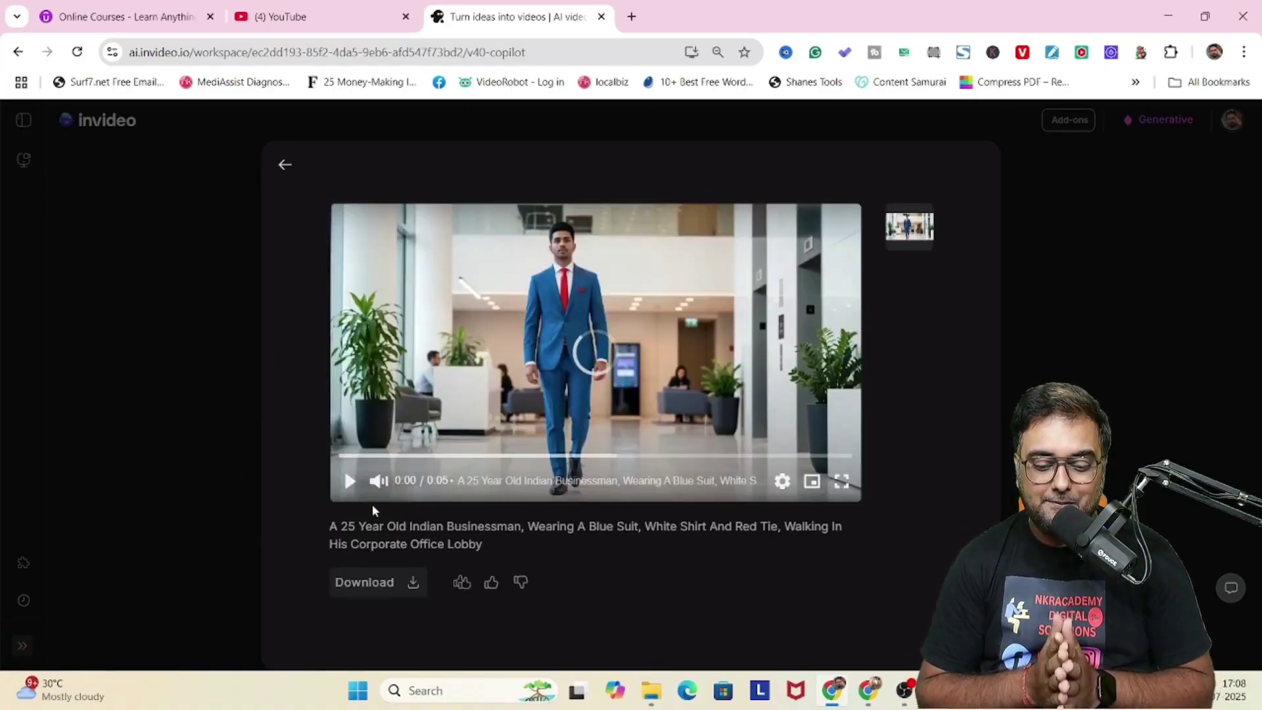
Play the generated businessman clip and download it
click(350, 482)
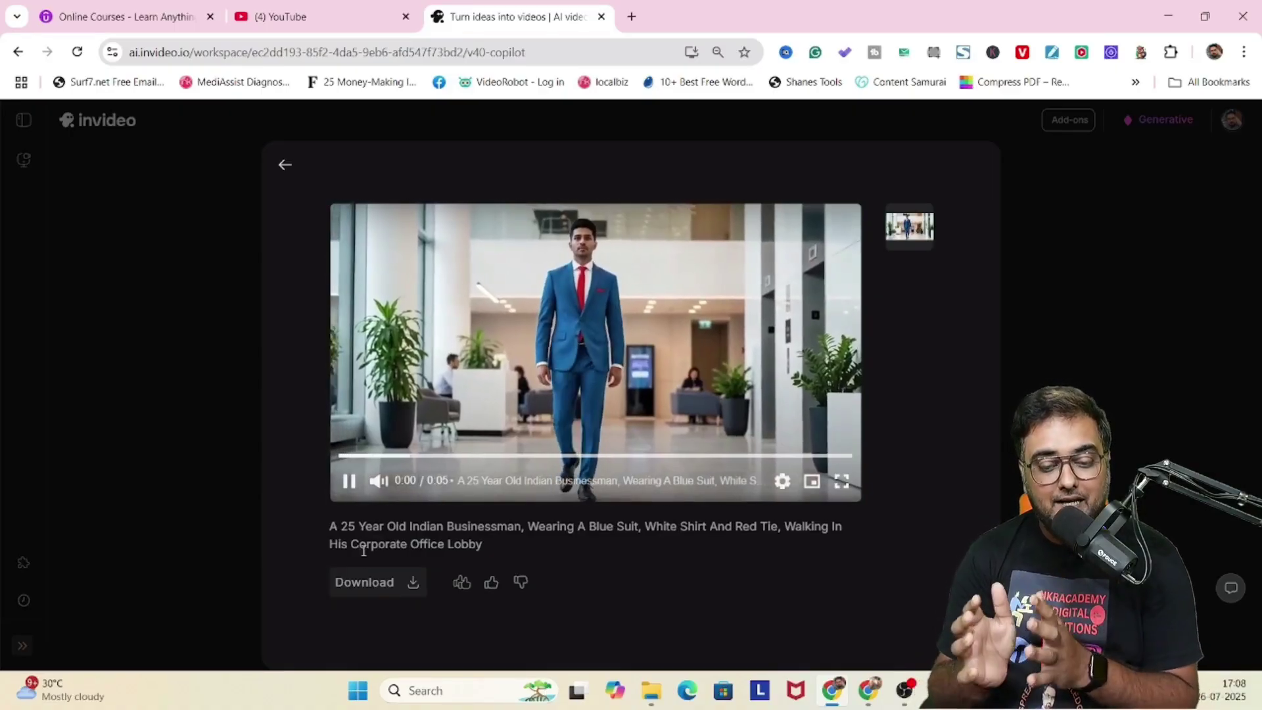
click(366, 582)
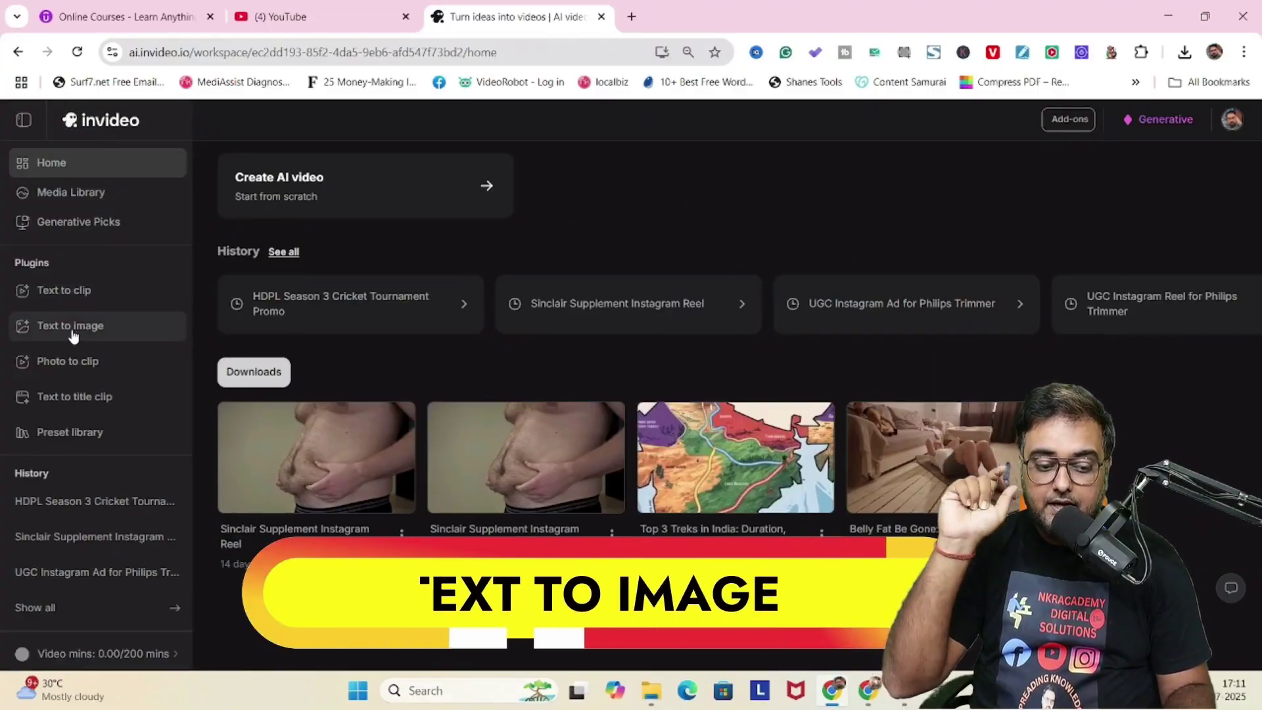
In Text to Image, enter the prompt "A Beautiful 27 Year Old Indian Female Model, Wearing A Red Sharee, Walking On A Ramp On A Fashion Show."
click(73, 334)
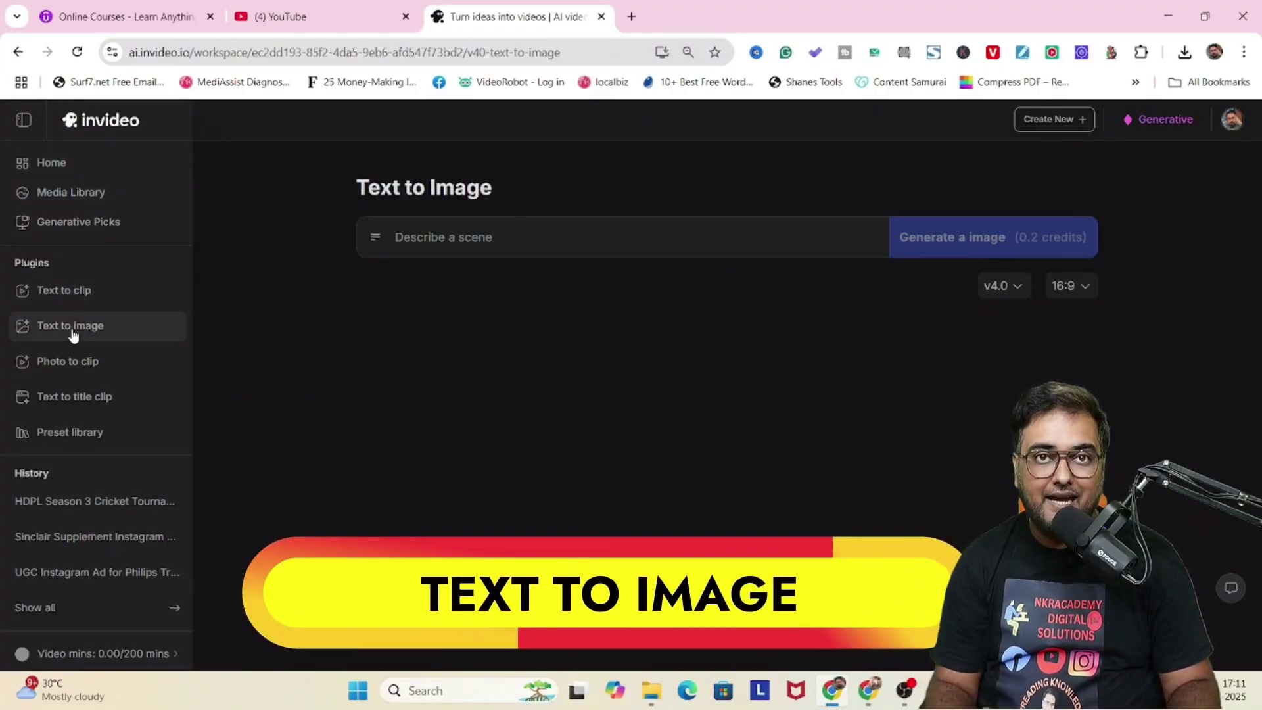
click(586, 237)
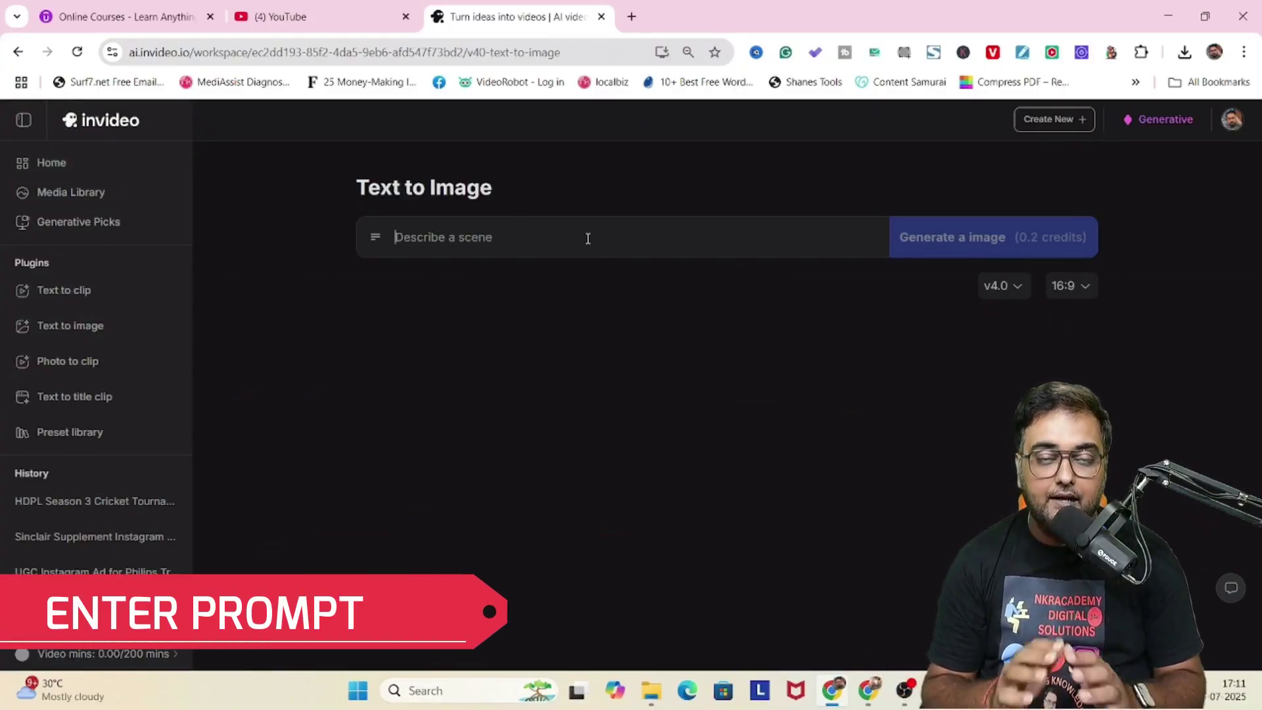
text(A Beautiful 27 Year Old Indian Model)
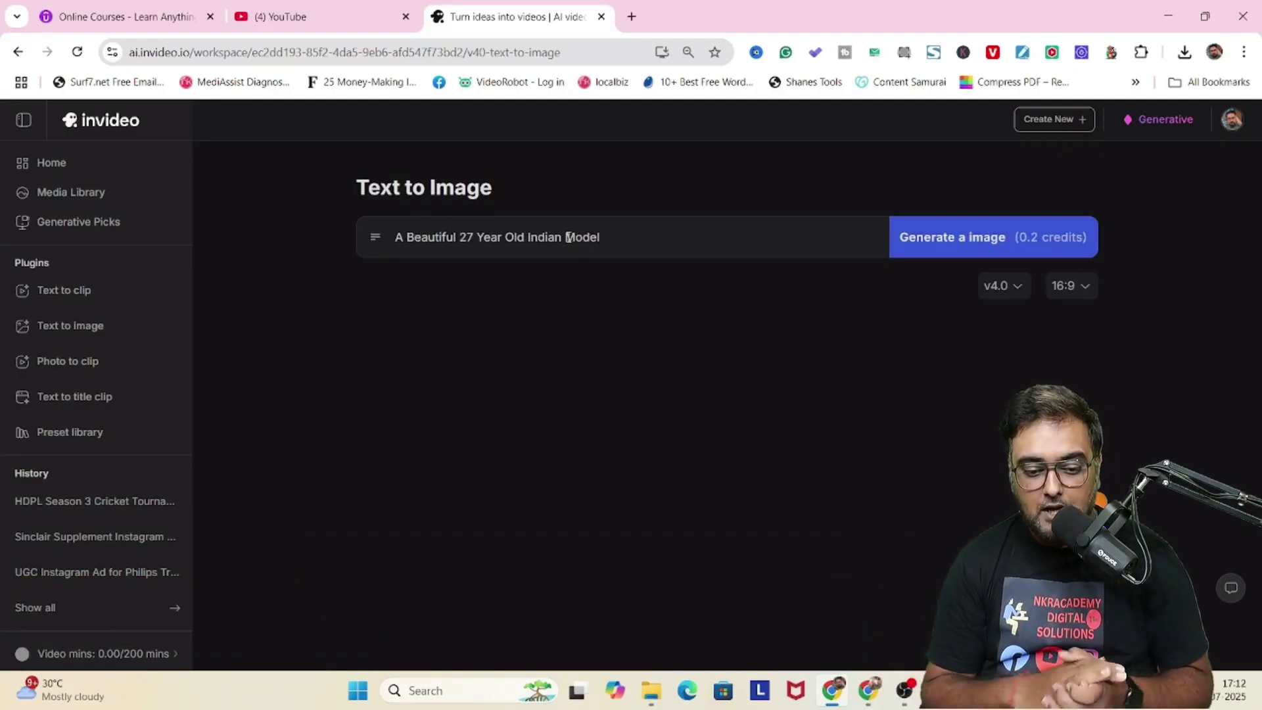
click(570, 237)
text(Female)
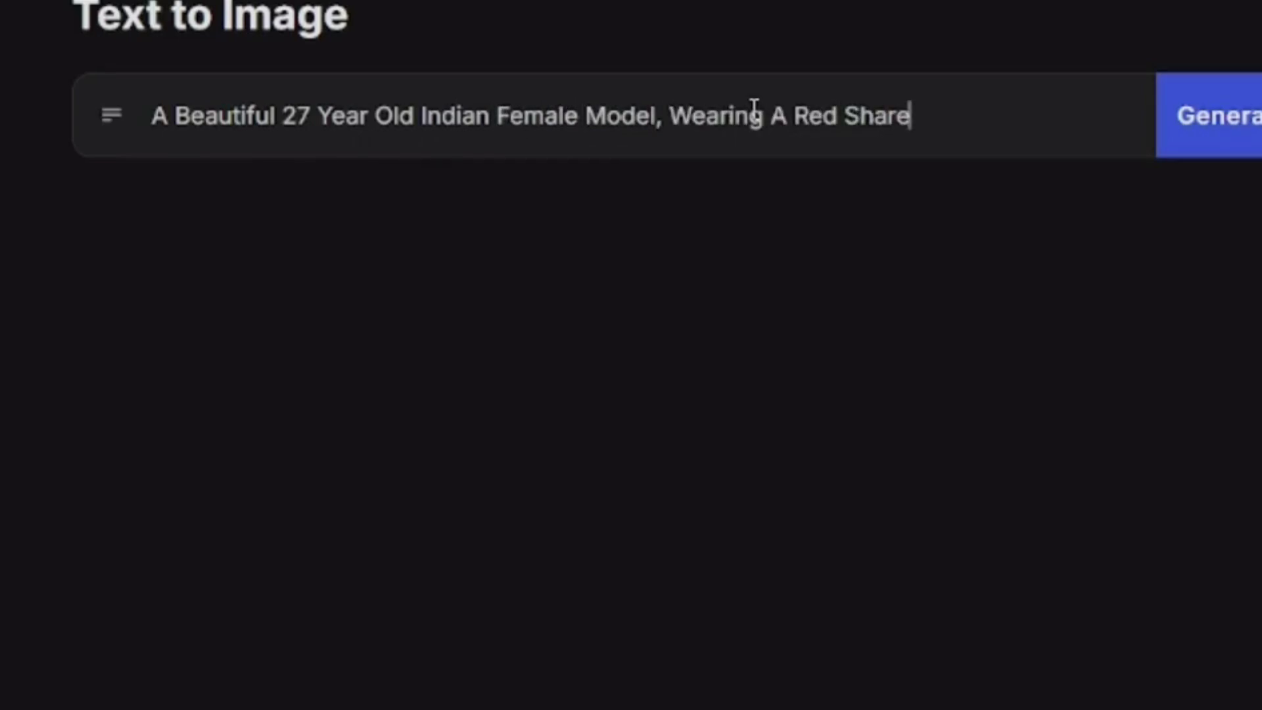
text( Ramp)
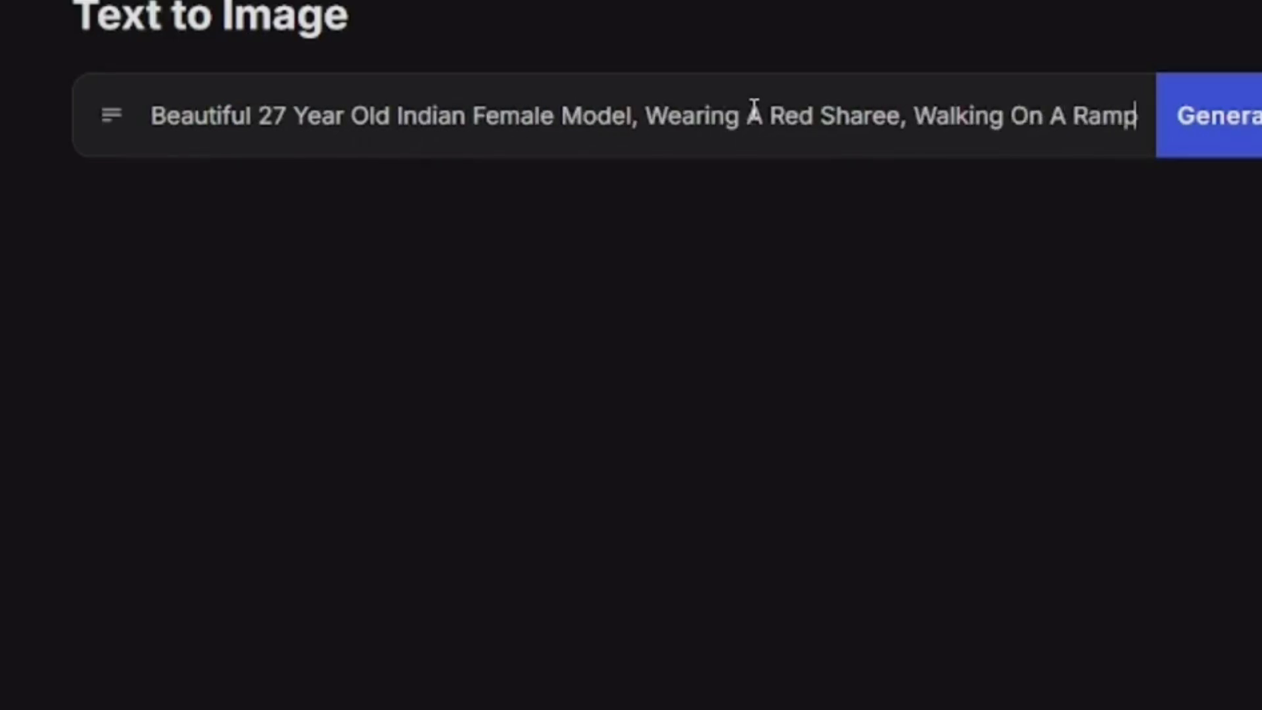
text( On A Fashion Show.)
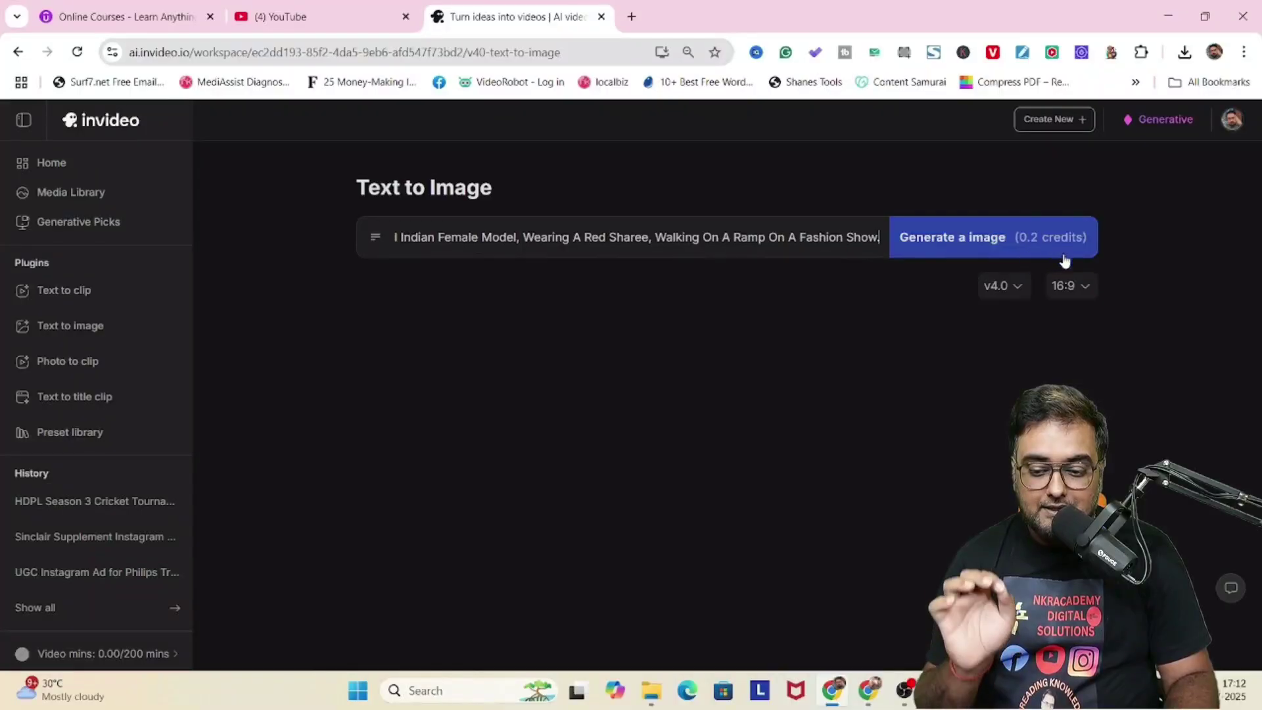
Choose the 16:9 aspect ratio and generate the fashion model image
click(1085, 284)
click(1104, 316)
click(1008, 238)
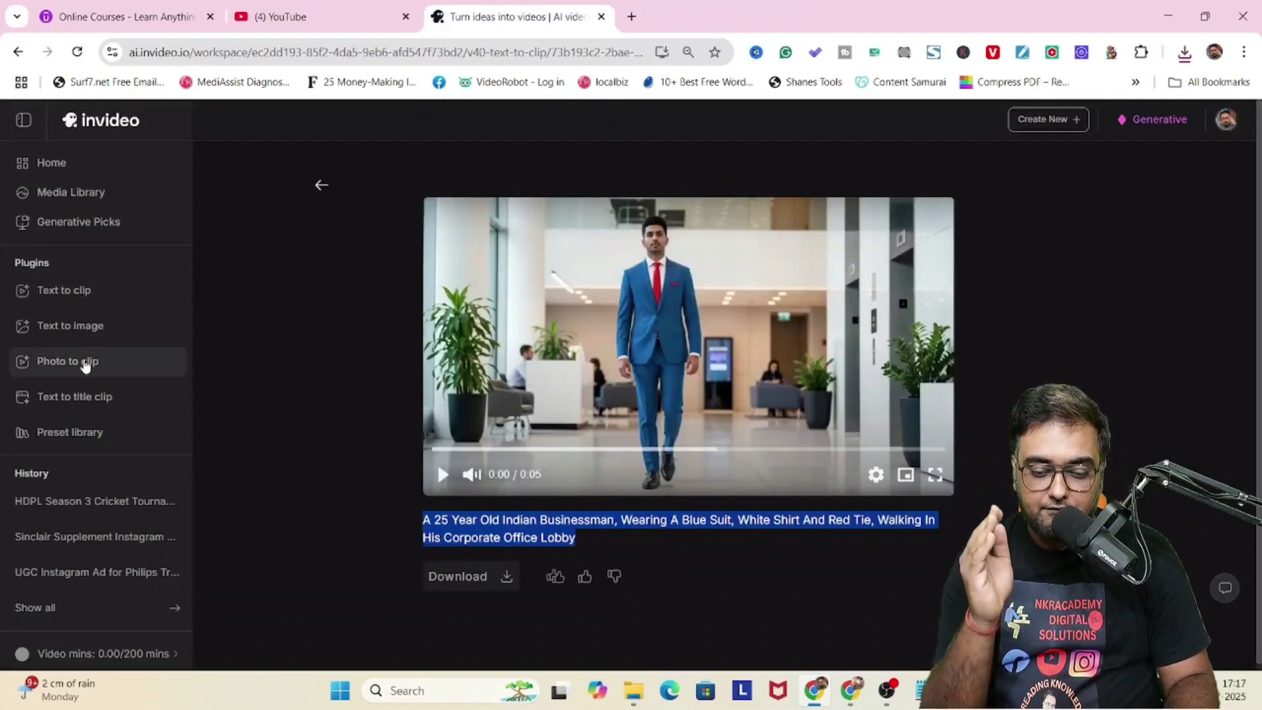
In Photo to Clip, upload the image "InVideo AI - Text To Image Example" from the computer's InVideo AI - Plugins folder
click(86, 364)
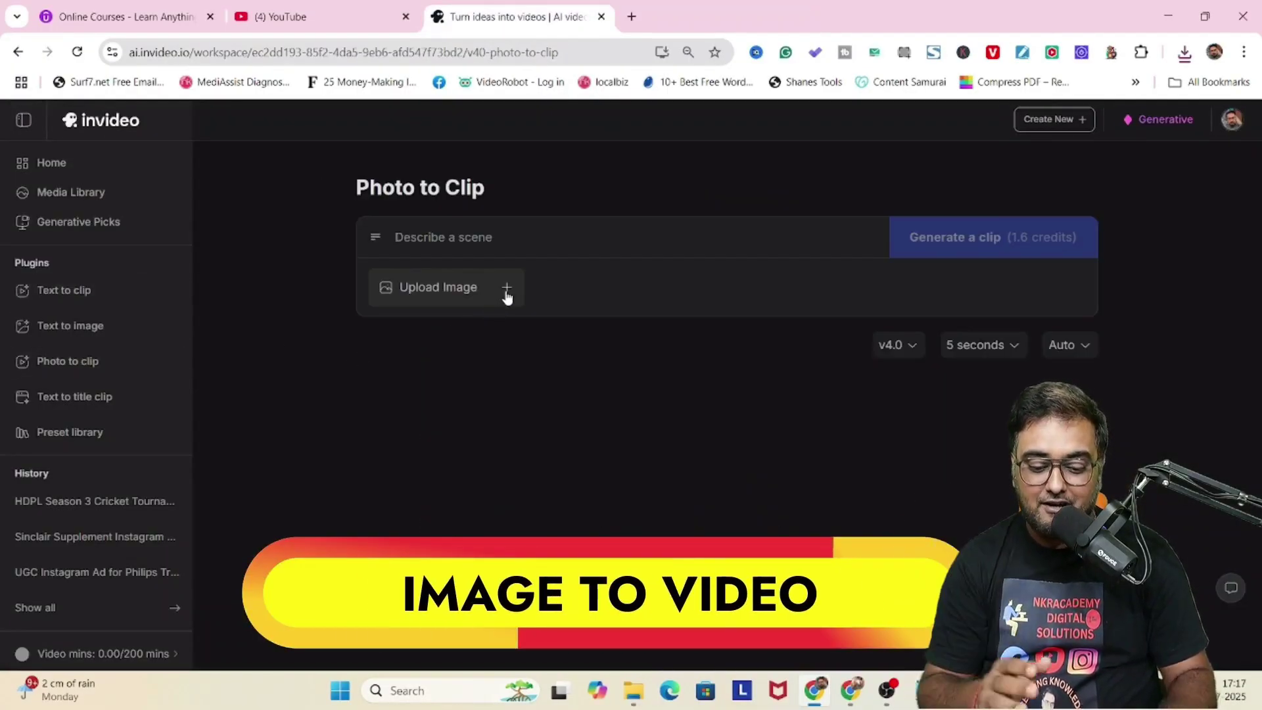
click(507, 292)
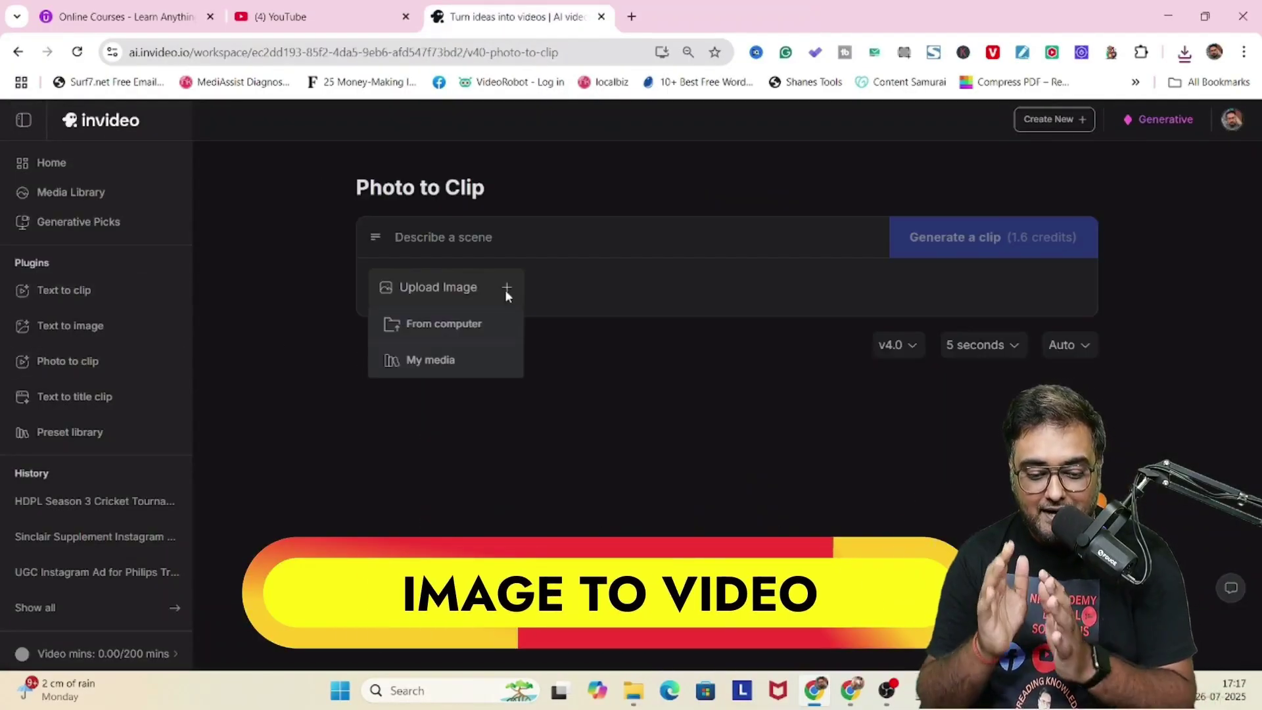
click(445, 324)
scroll(78, 243, down, 5)
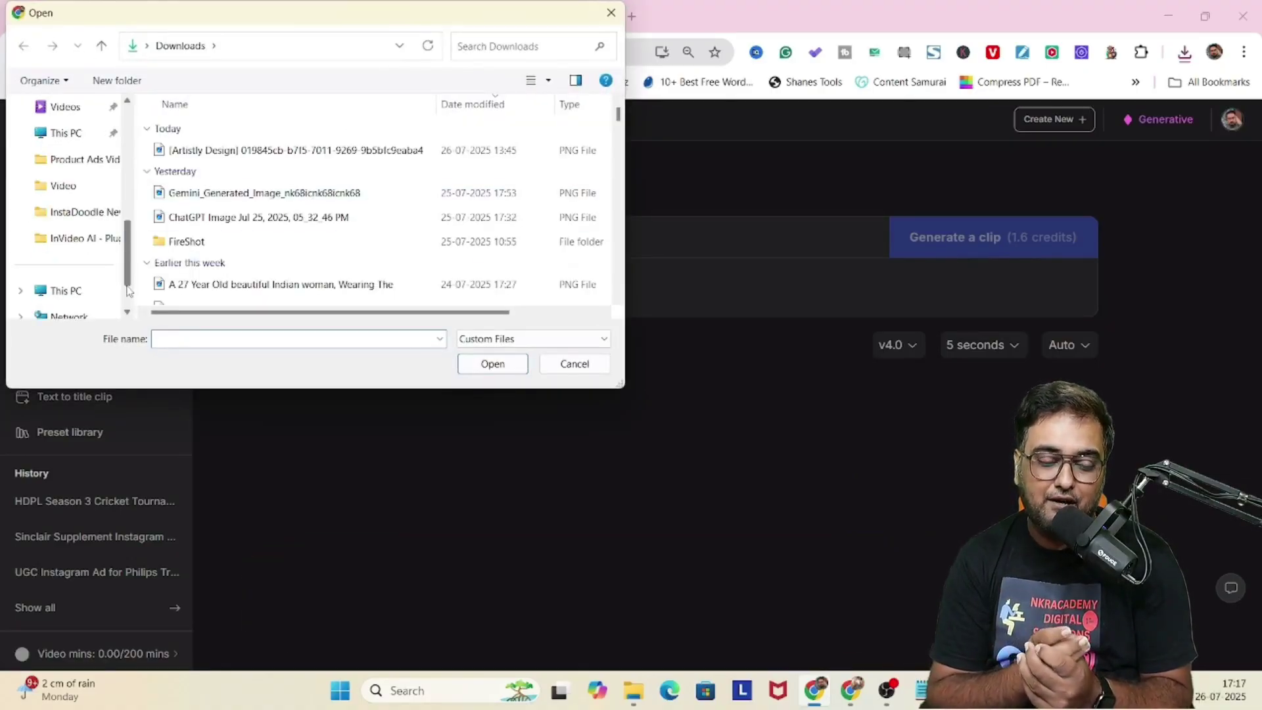
click(78, 241)
click(191, 154)
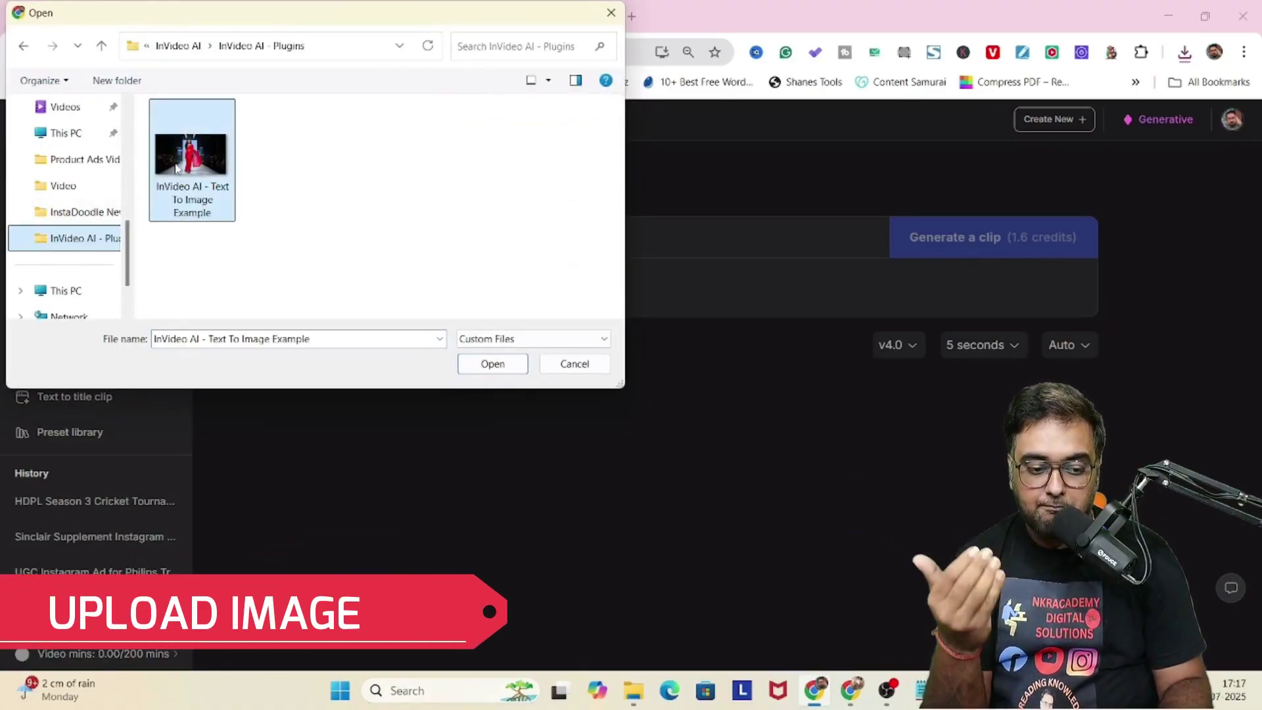
click(492, 364)
Copy the text-to-image prompt from the Notepad file as the scene description and append "With A Smiling Face And Subtle Hand Gestures"
key(alt+Tab)
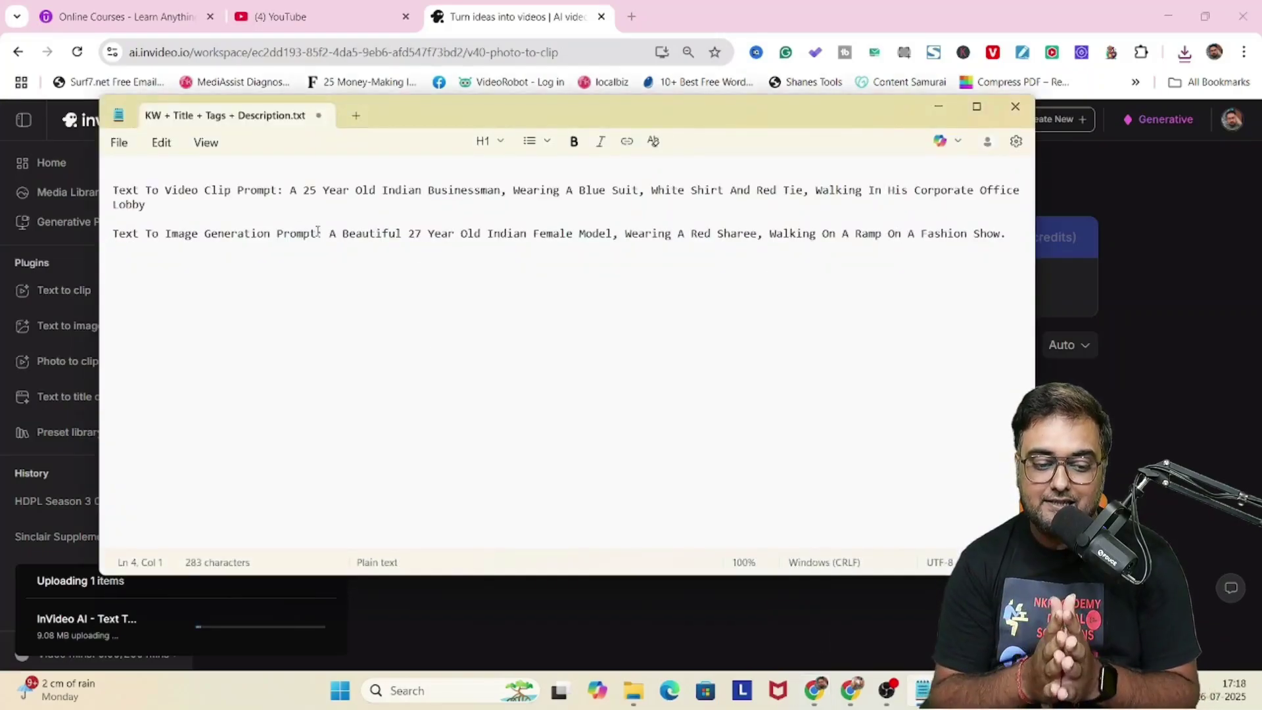
key(alt+Tab)
text(A Beautiful 27 Year Old Indian Female Model, Wearing A Red Sharee, Walking On A Ramp On A Fashion Show)
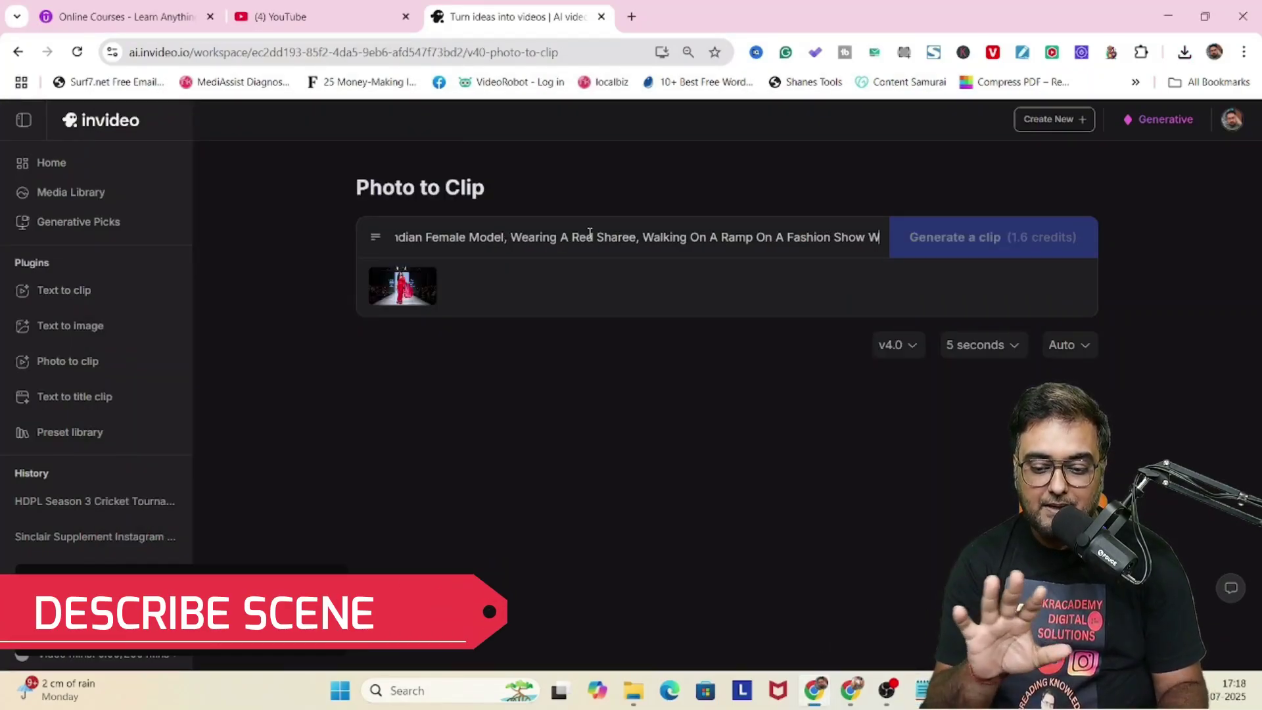
text(ith A Smiling Face And Subtle Hand)
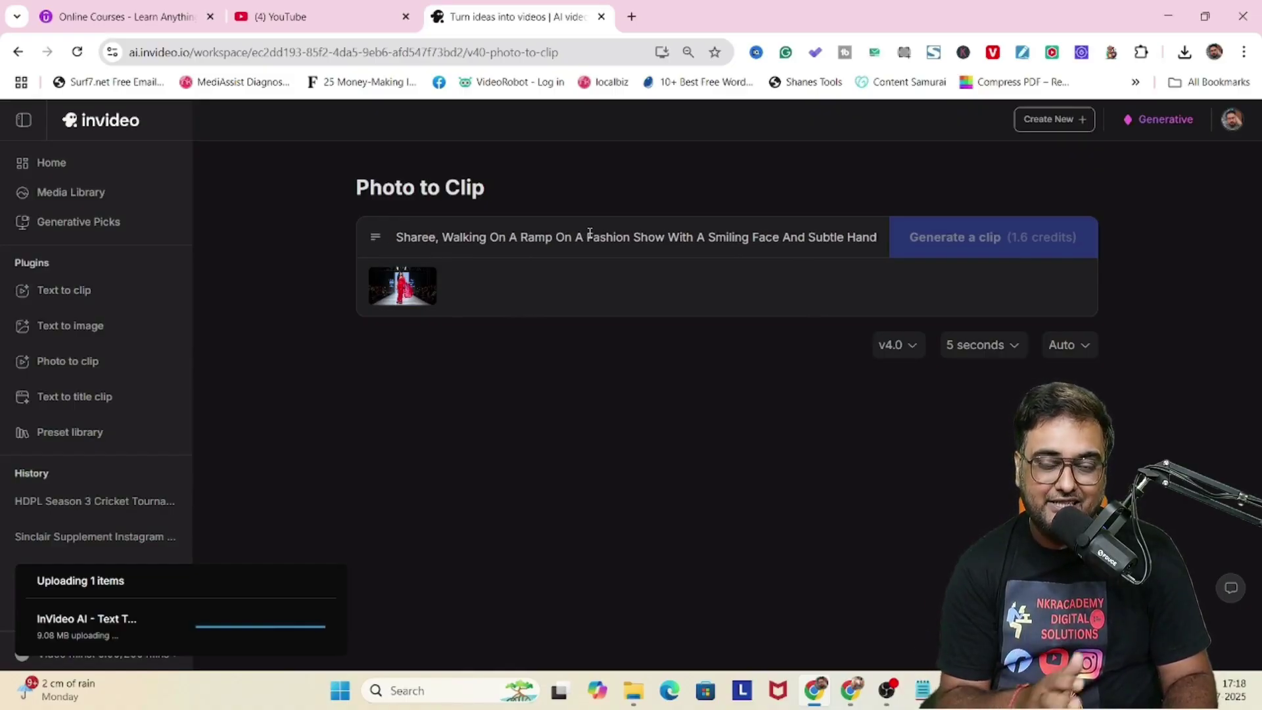
text( Gestures)
key(ctrl+a)
Generate the photo clip with version v4.0, a 5-second duration and the 16:9 aspect ratio
click(909, 349)
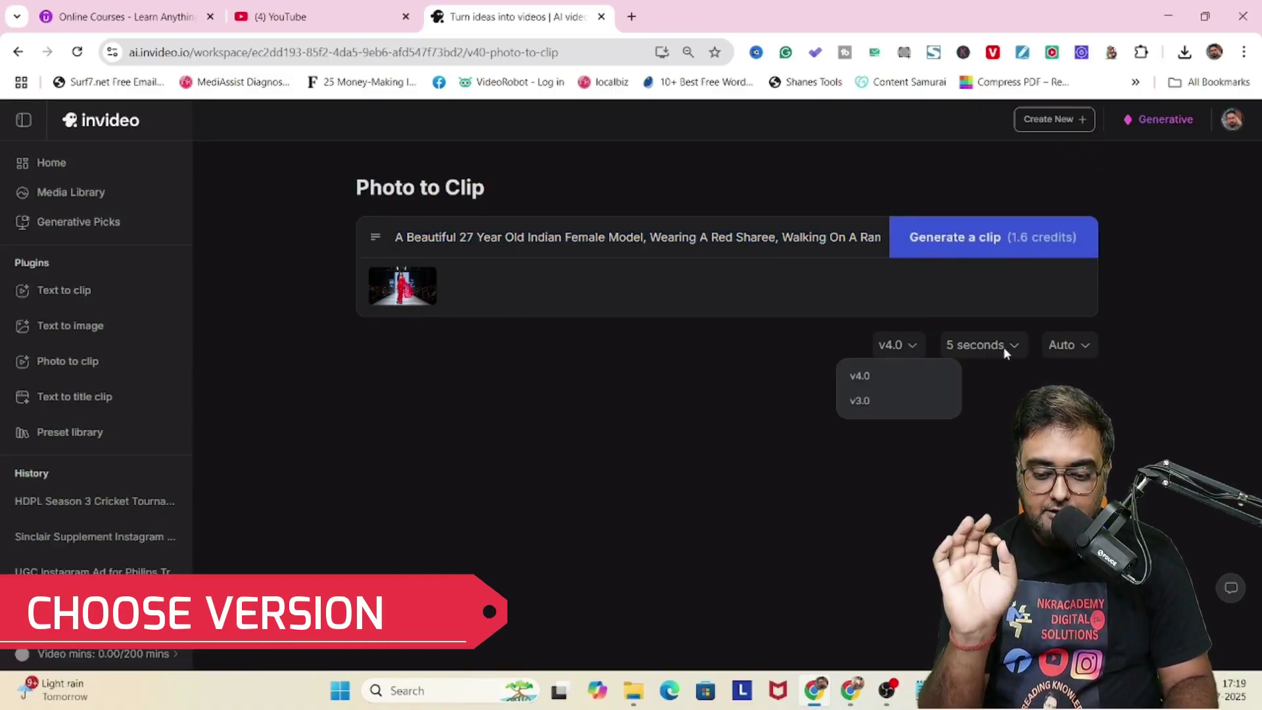
click(1004, 353)
click(978, 485)
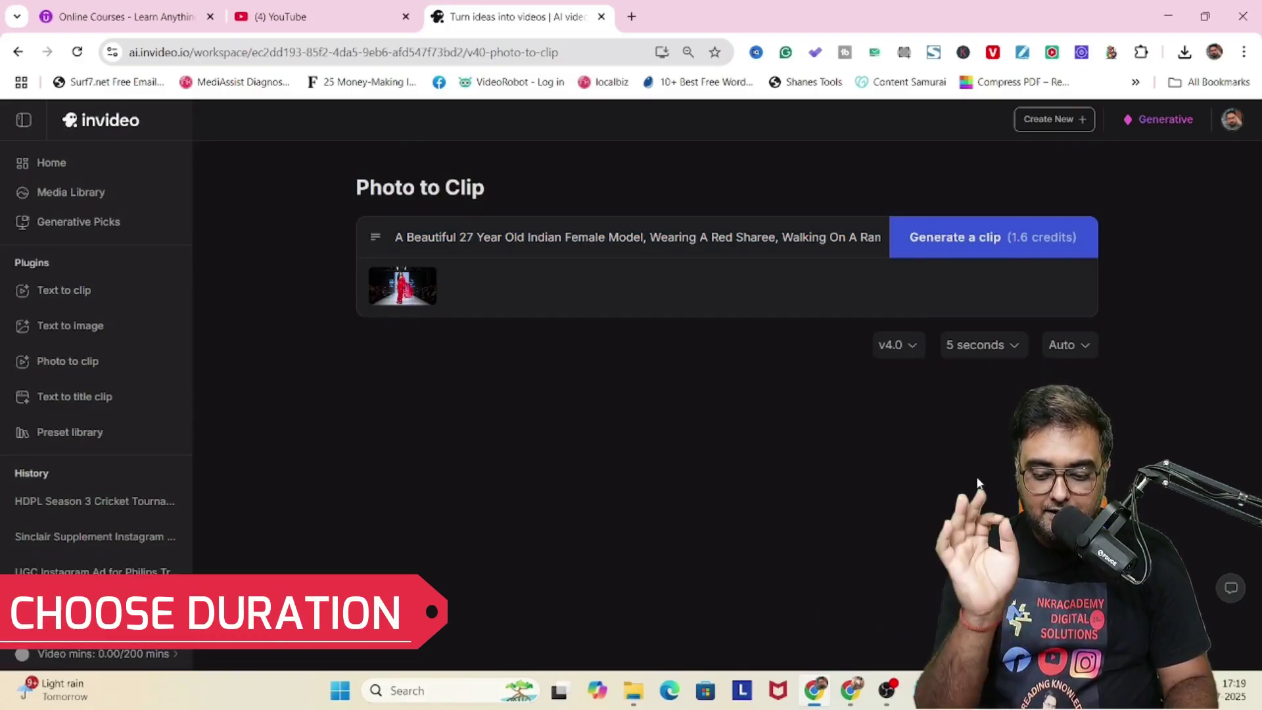
click(1085, 351)
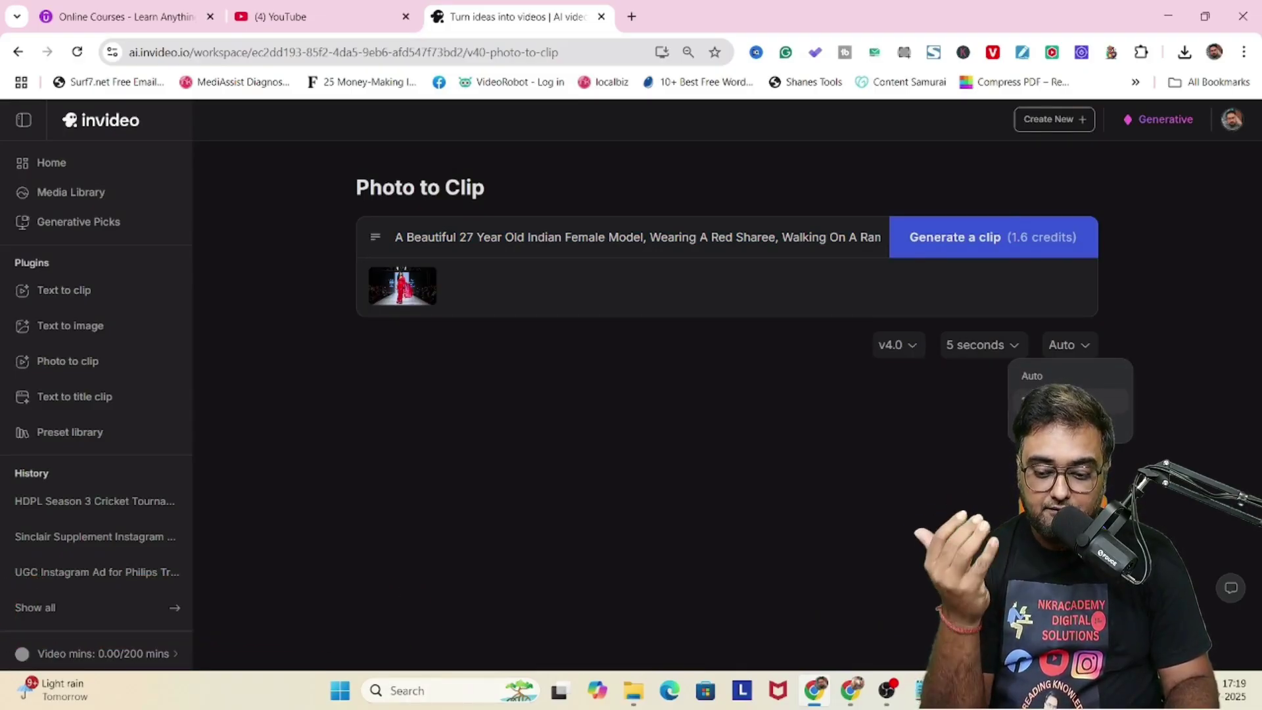
click(1052, 401)
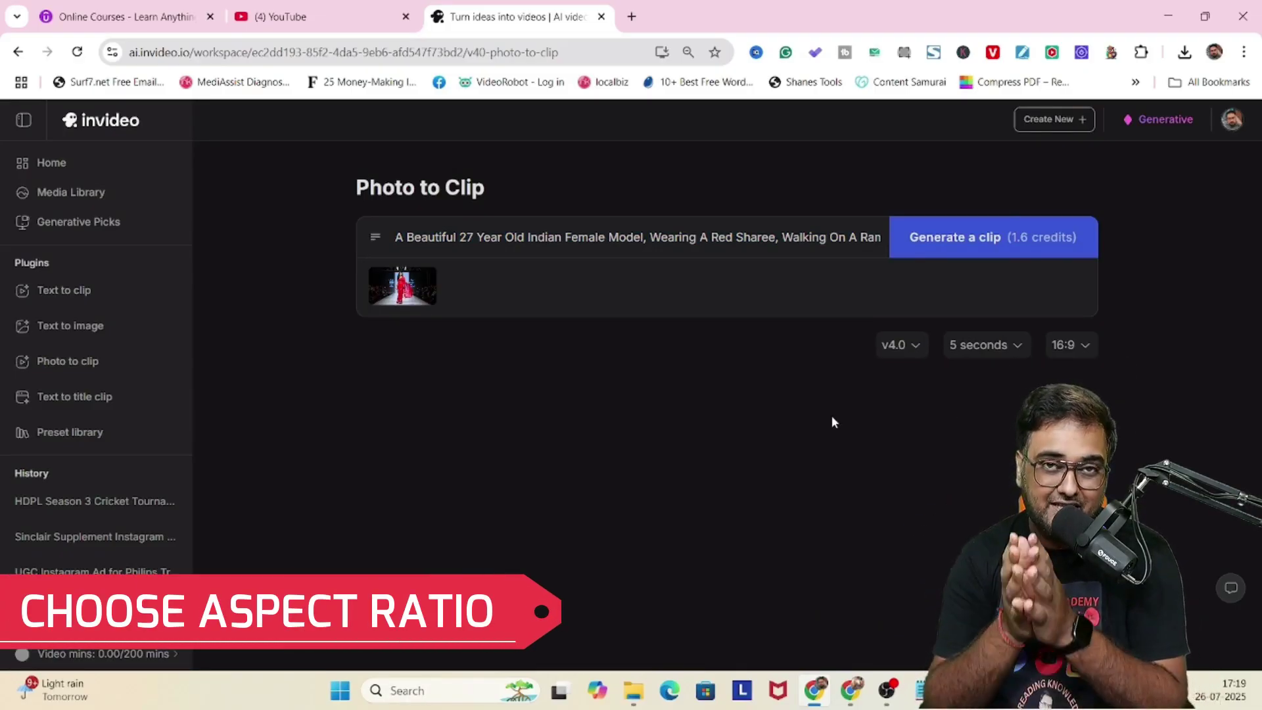
click(980, 242)
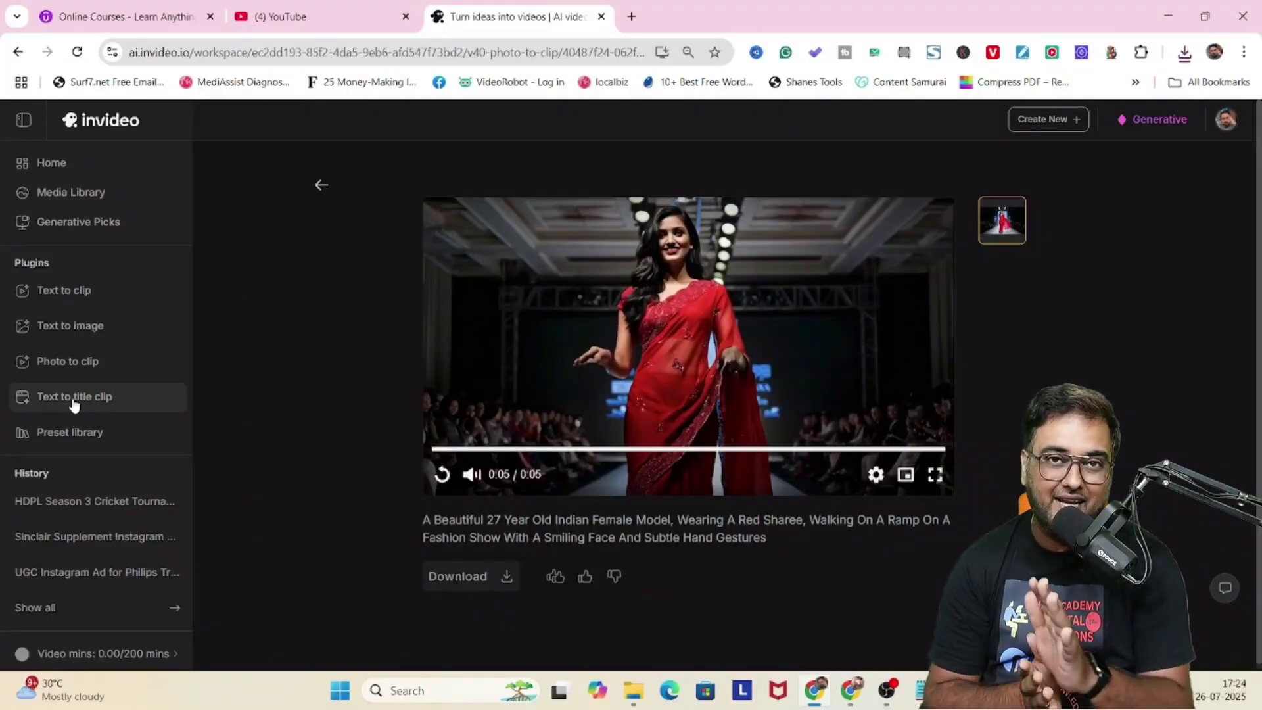
In Text to Title Clip, generate a v4.0 16:9 clip from "Create An Animated Opener In 3D Pixar Style Scene Clip For My YouTube Channel "NKRACADEMY DIGITAL SOLUTIONS""
click(74, 401)
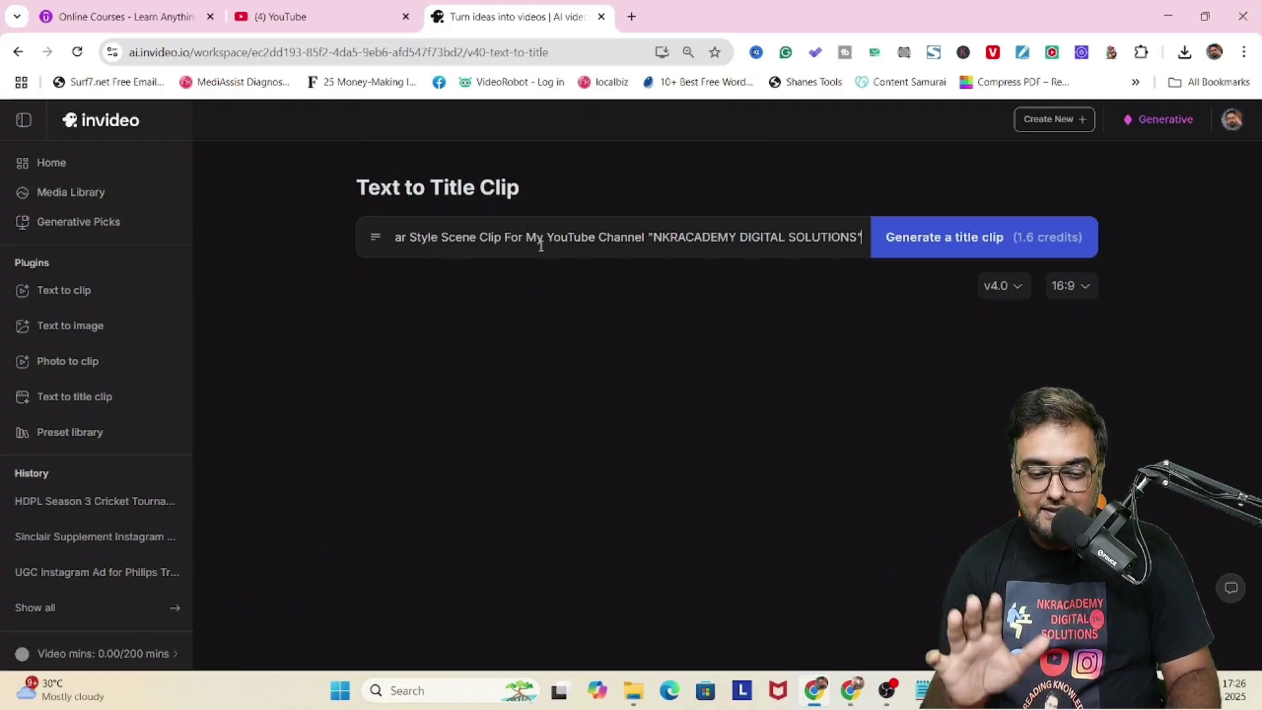
click(1017, 287)
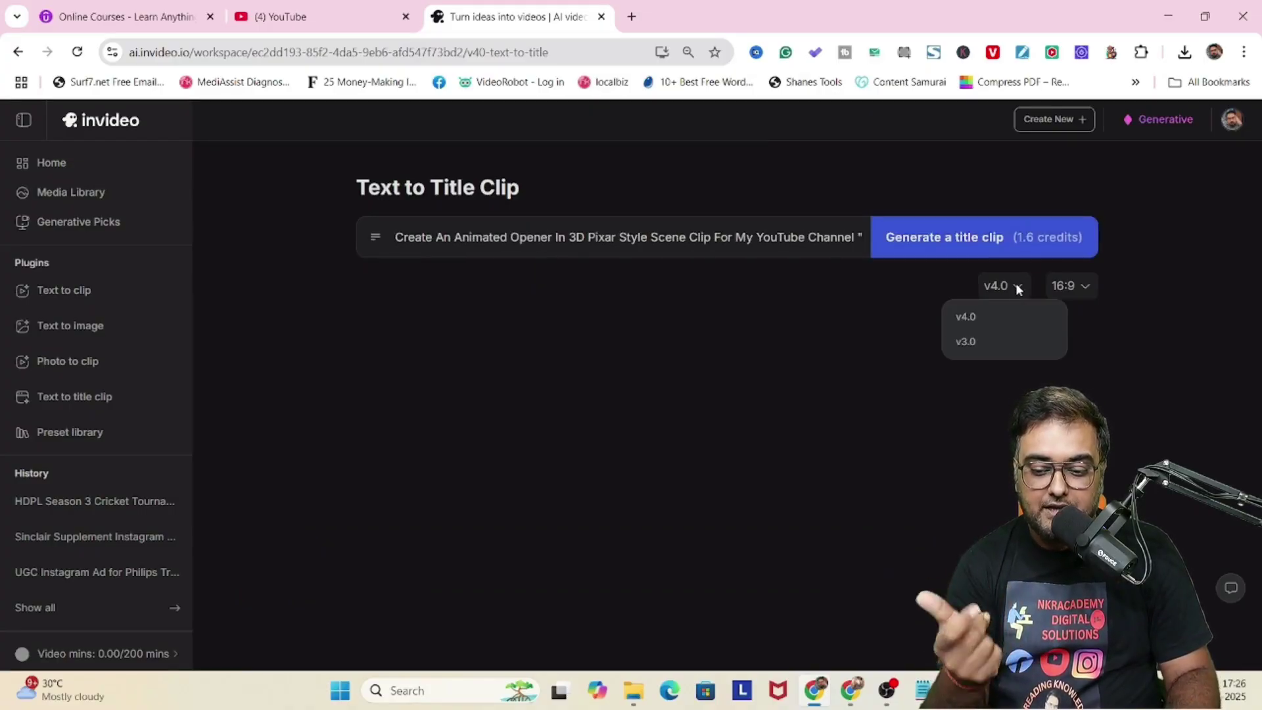
click(988, 322)
click(1088, 285)
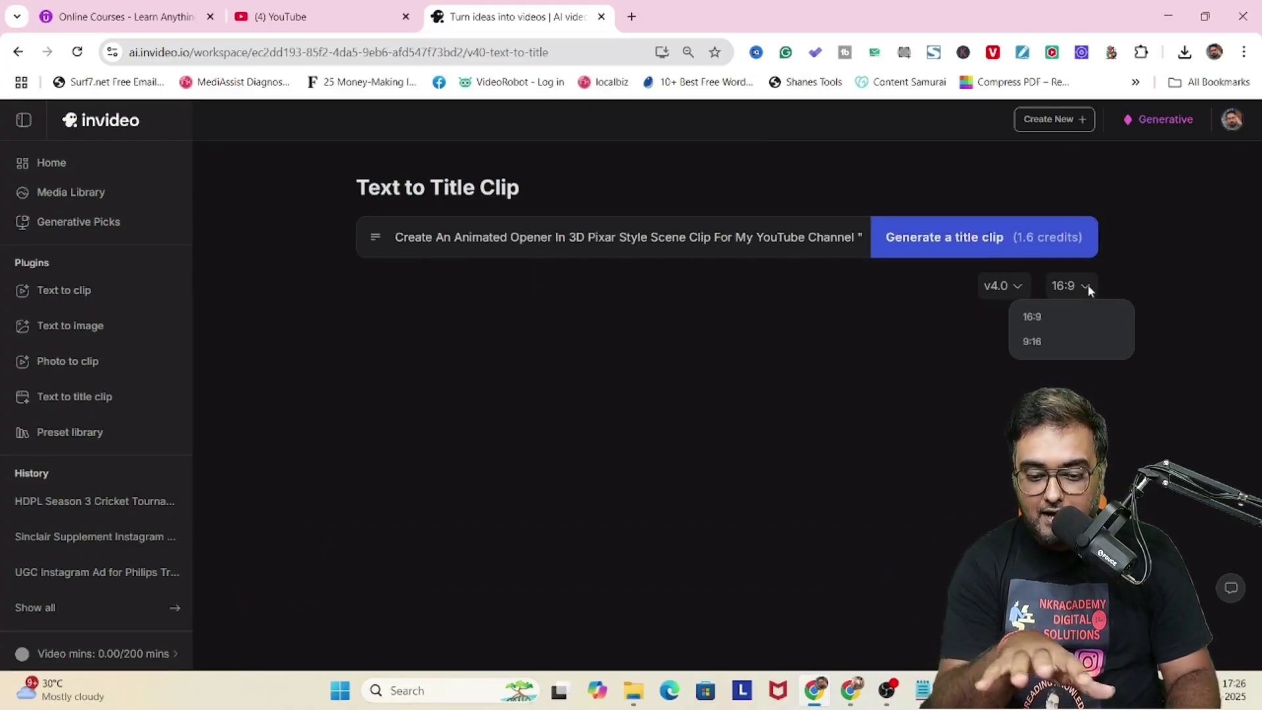
click(1050, 319)
click(998, 241)
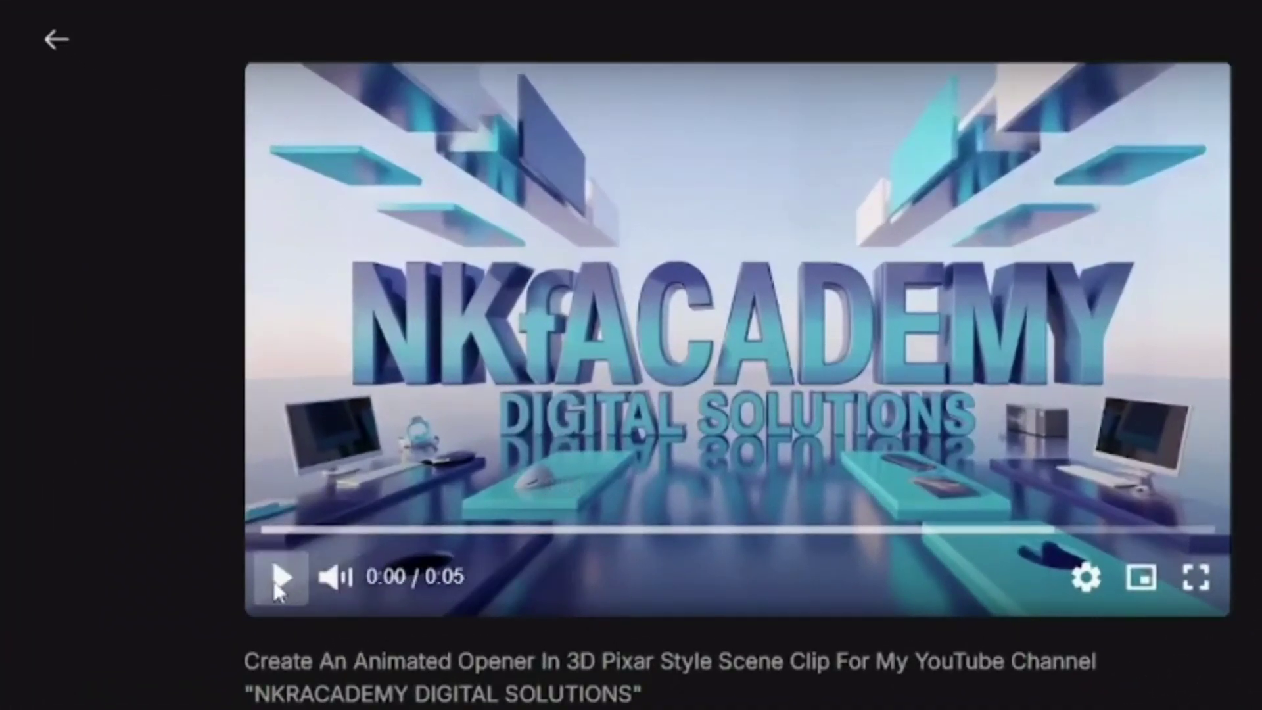
Play the generated title clip of the channel opener to review it
click(276, 585)
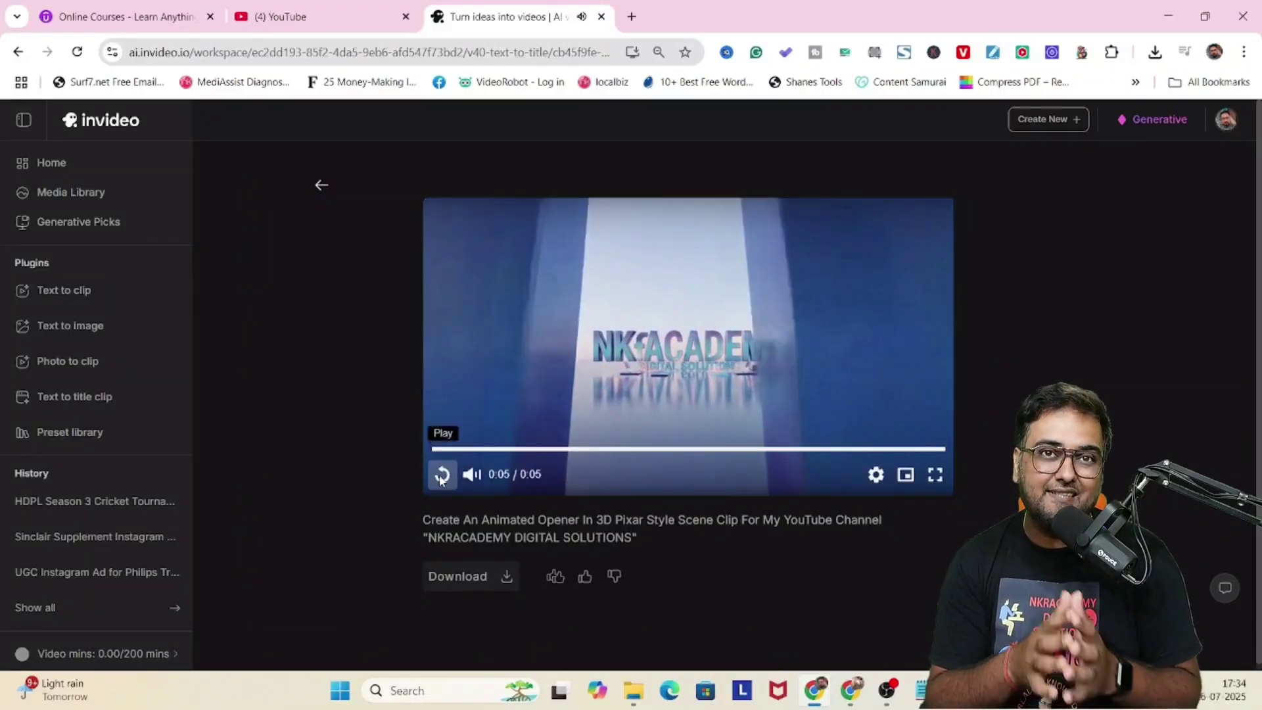
click(442, 475)
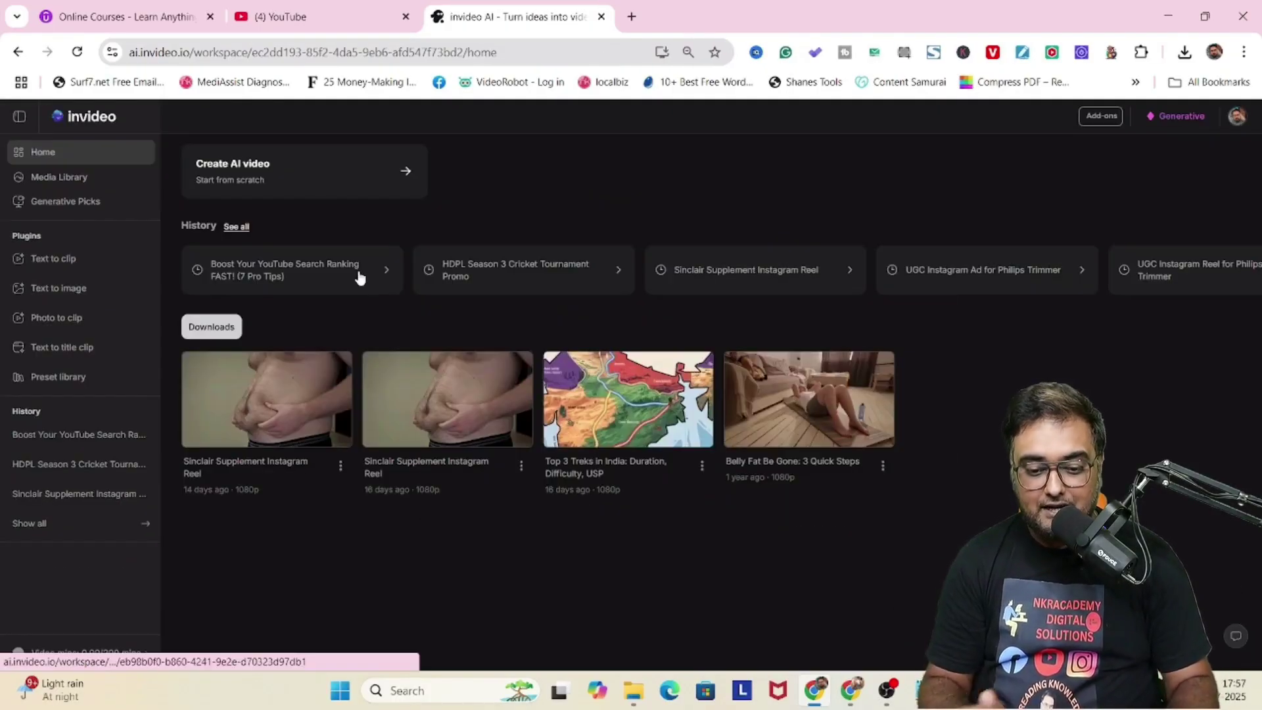
Start a new AI video with the Create short video workflow, set to fast paced for YouTube Shorts
click(324, 180)
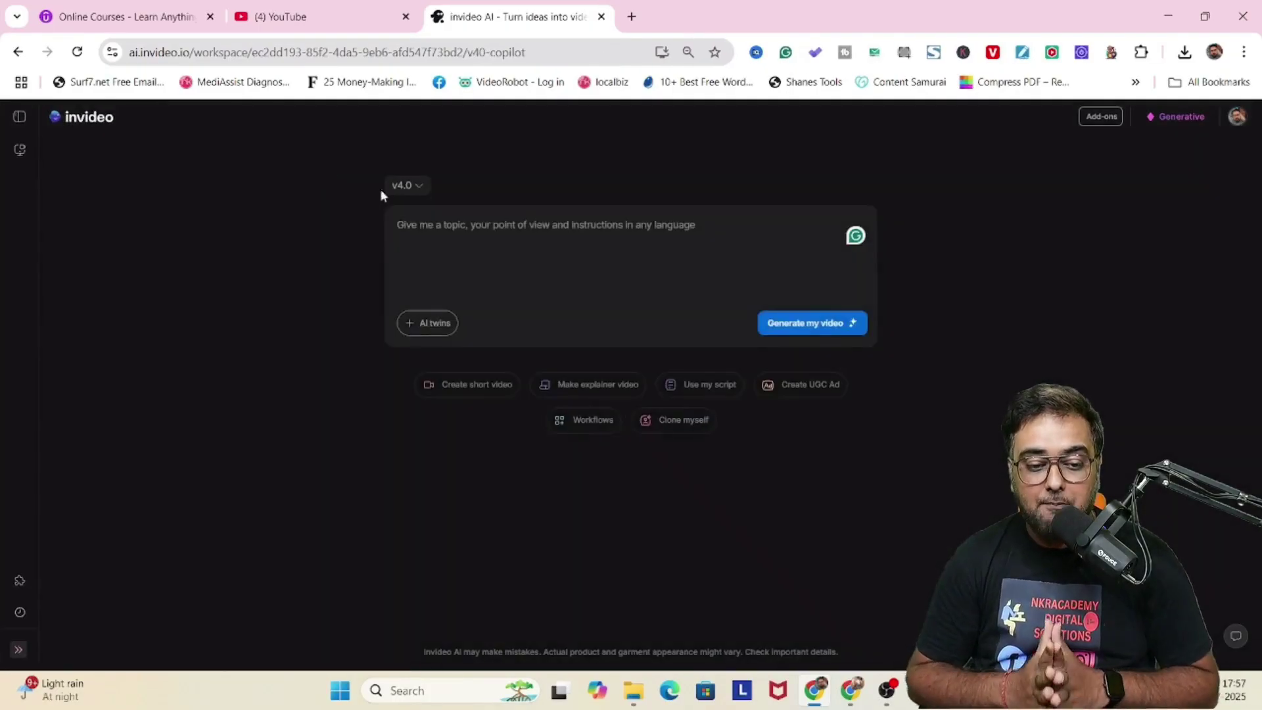
click(476, 386)
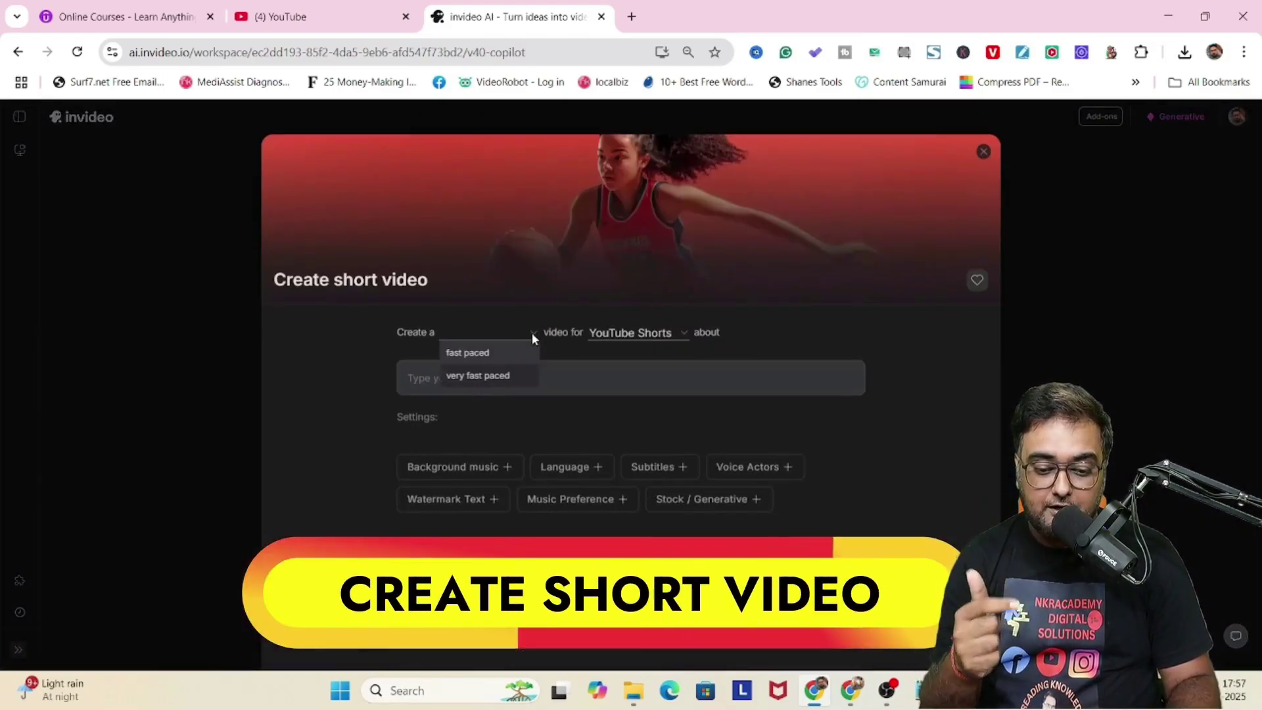
click(483, 355)
click(677, 338)
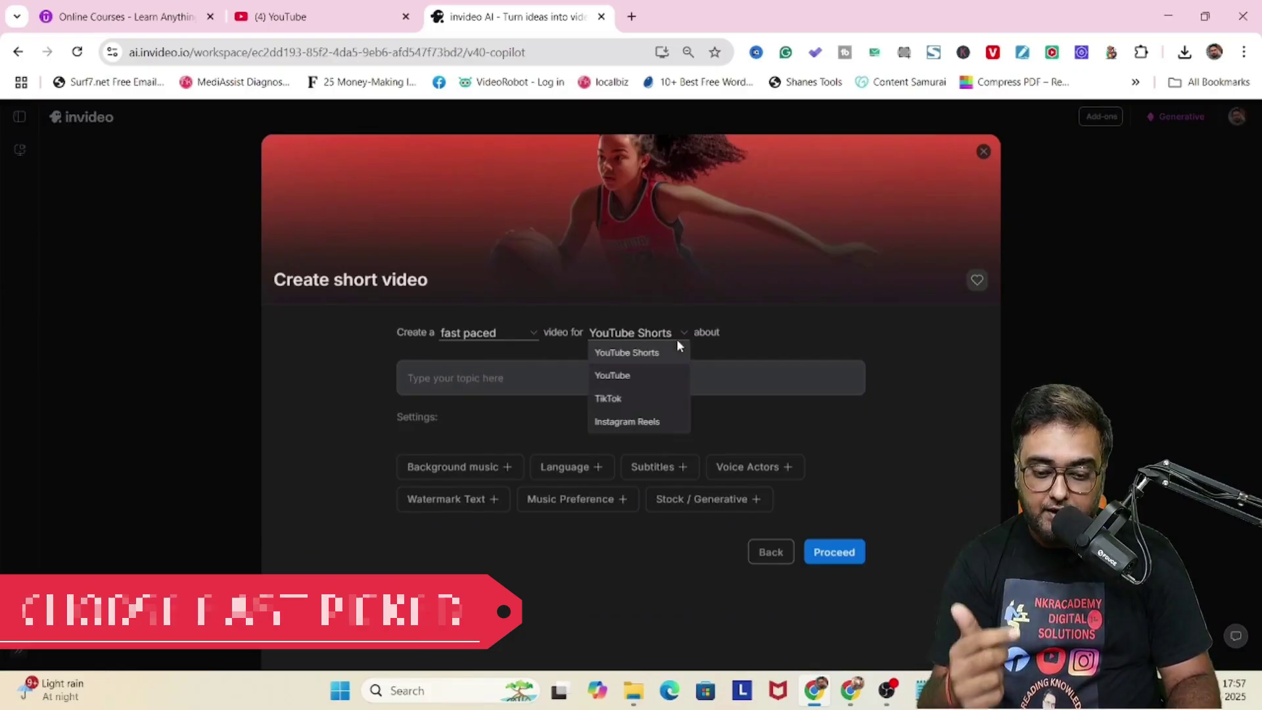
click(644, 355)
Enter "7 Tips To Rank Videos On YouTube" as the short video's topic
click(521, 379)
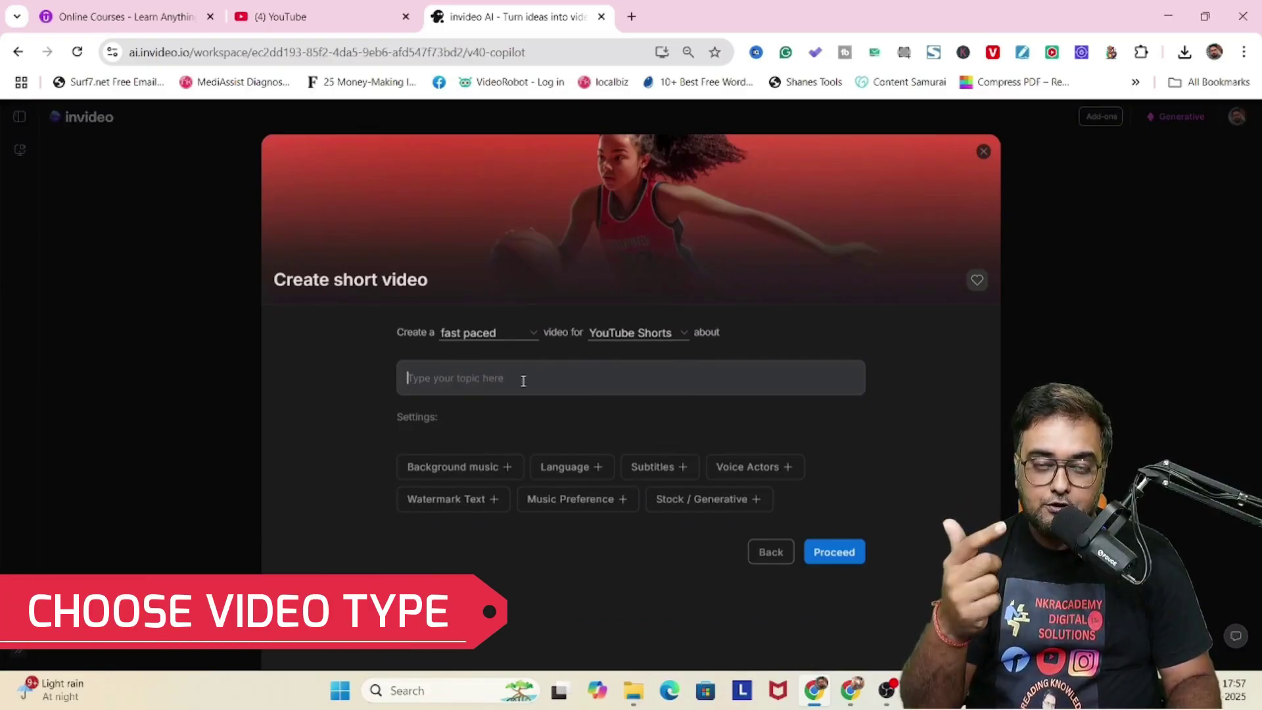
text(7 Tips To)
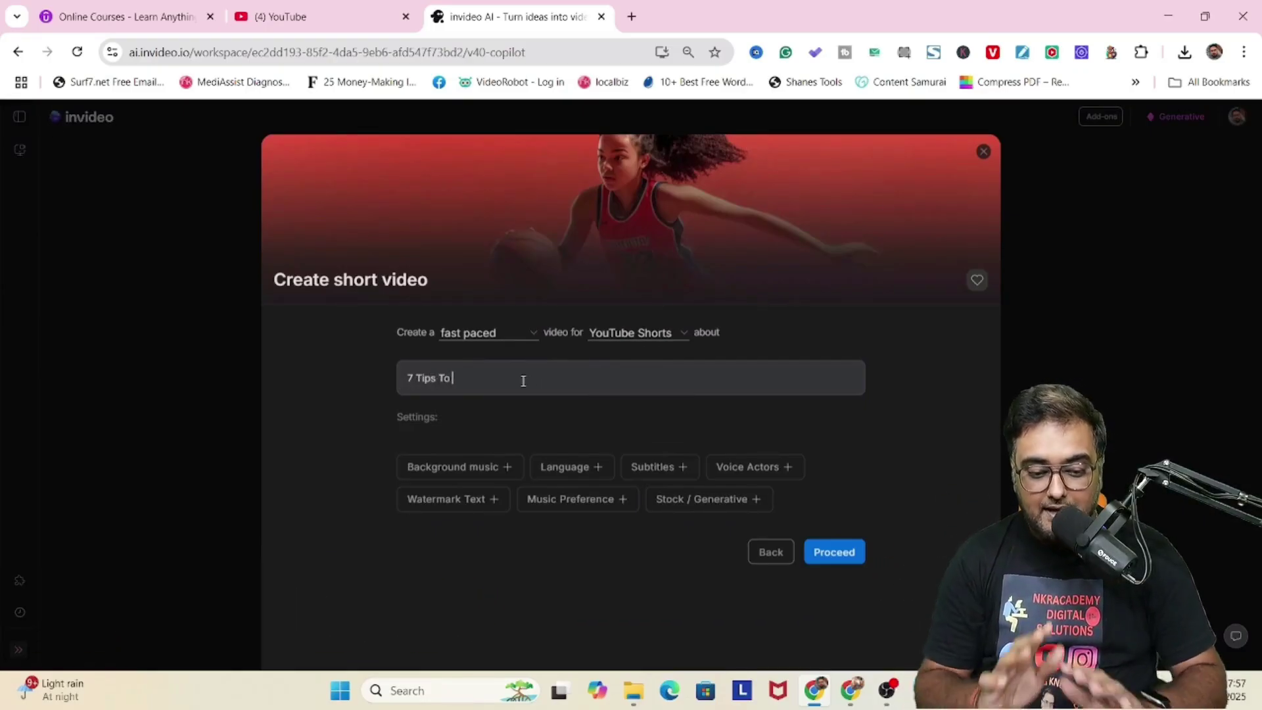
text( Rank Videos O)
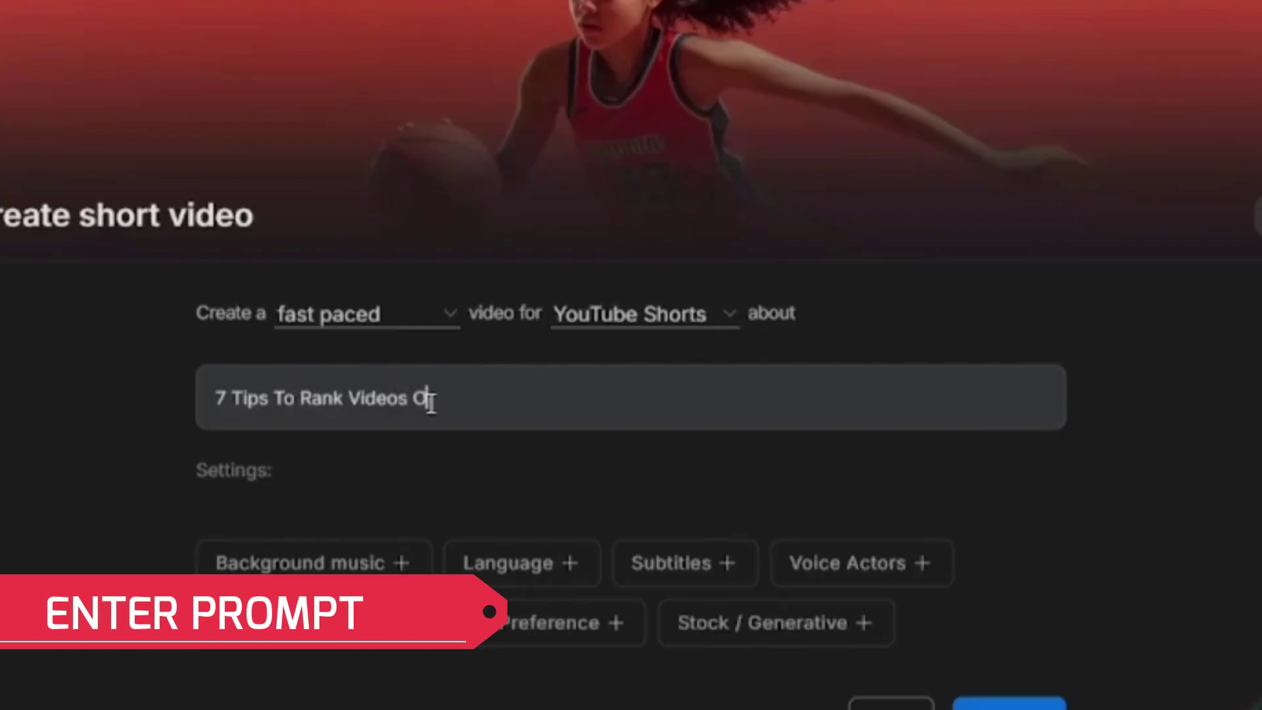
text(n YouTube)
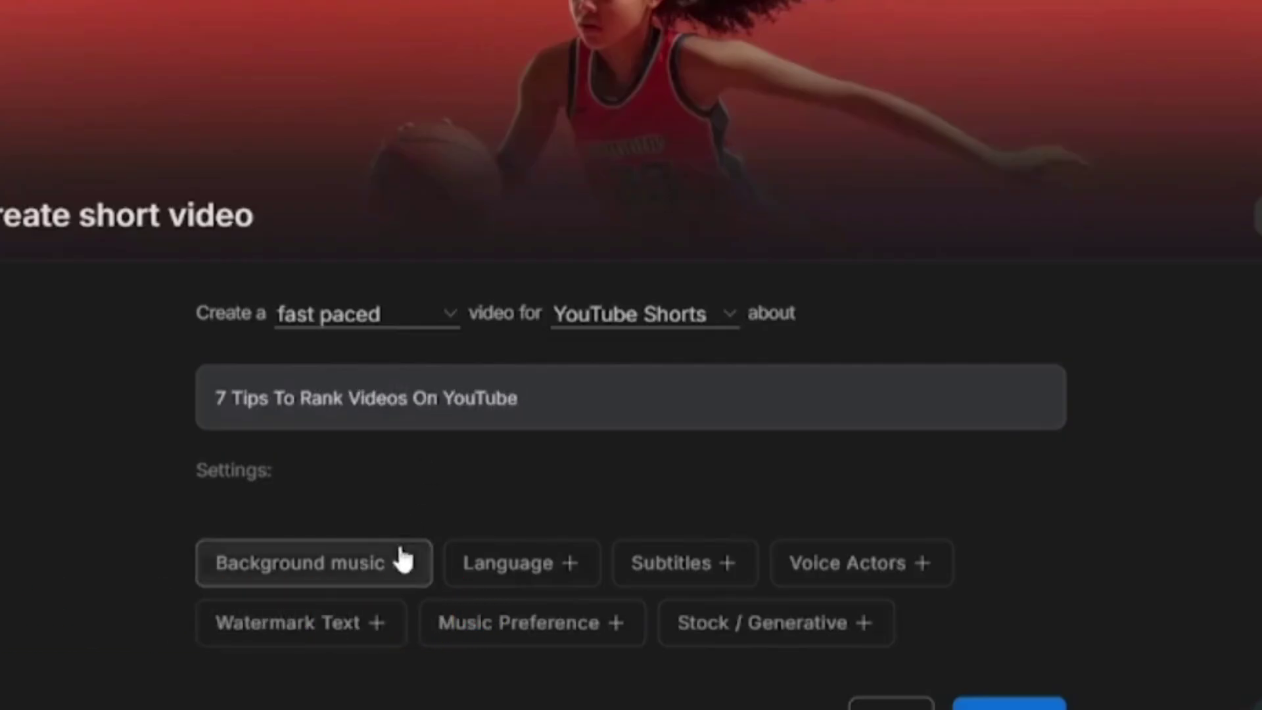
Add a background music setting described as "fast and inspirational"
click(399, 577)
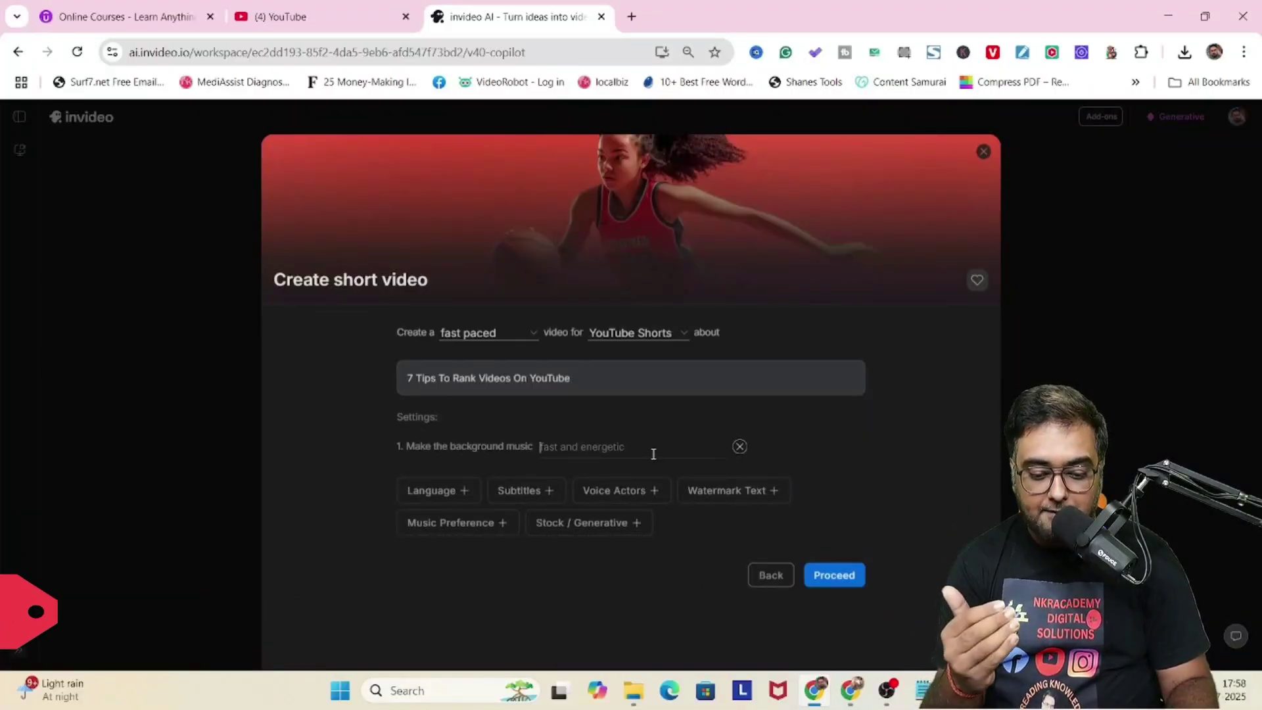
text(fast and inspi)
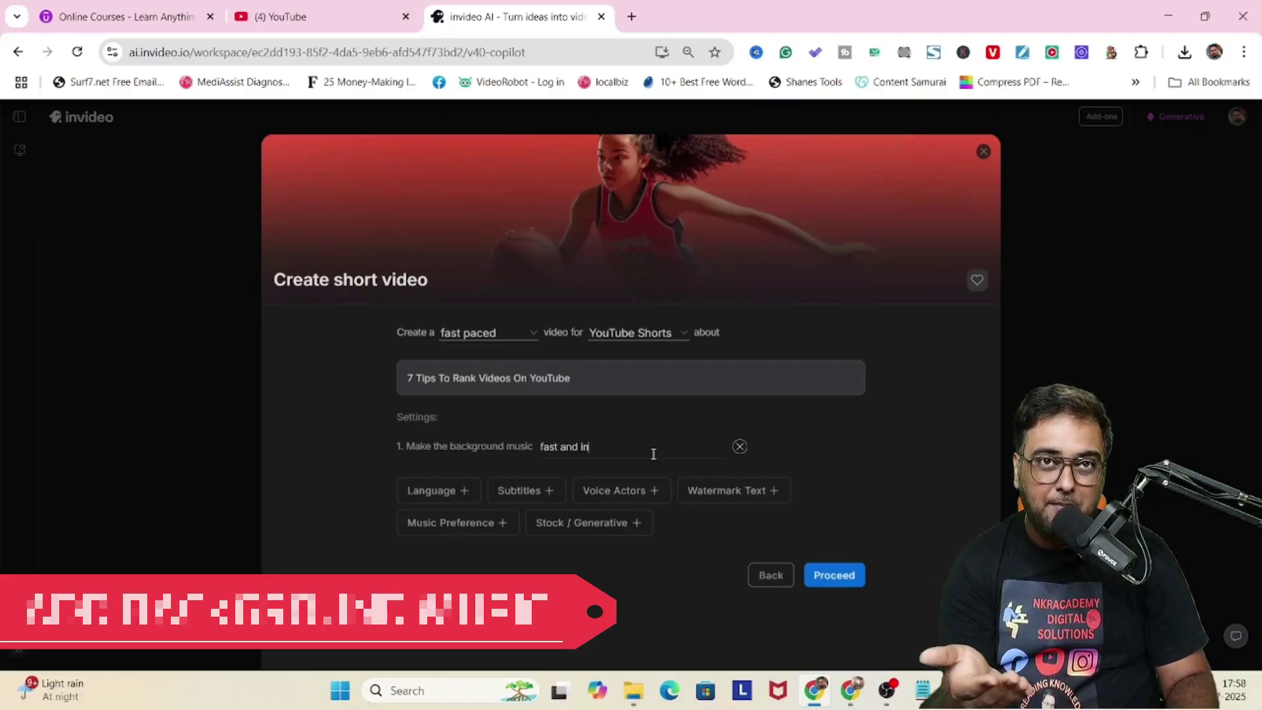
text(rational)
Set the language to English and the subtitles to "Add all caps subtitles with a spoken word highlight"
click(460, 498)
click(463, 526)
click(555, 518)
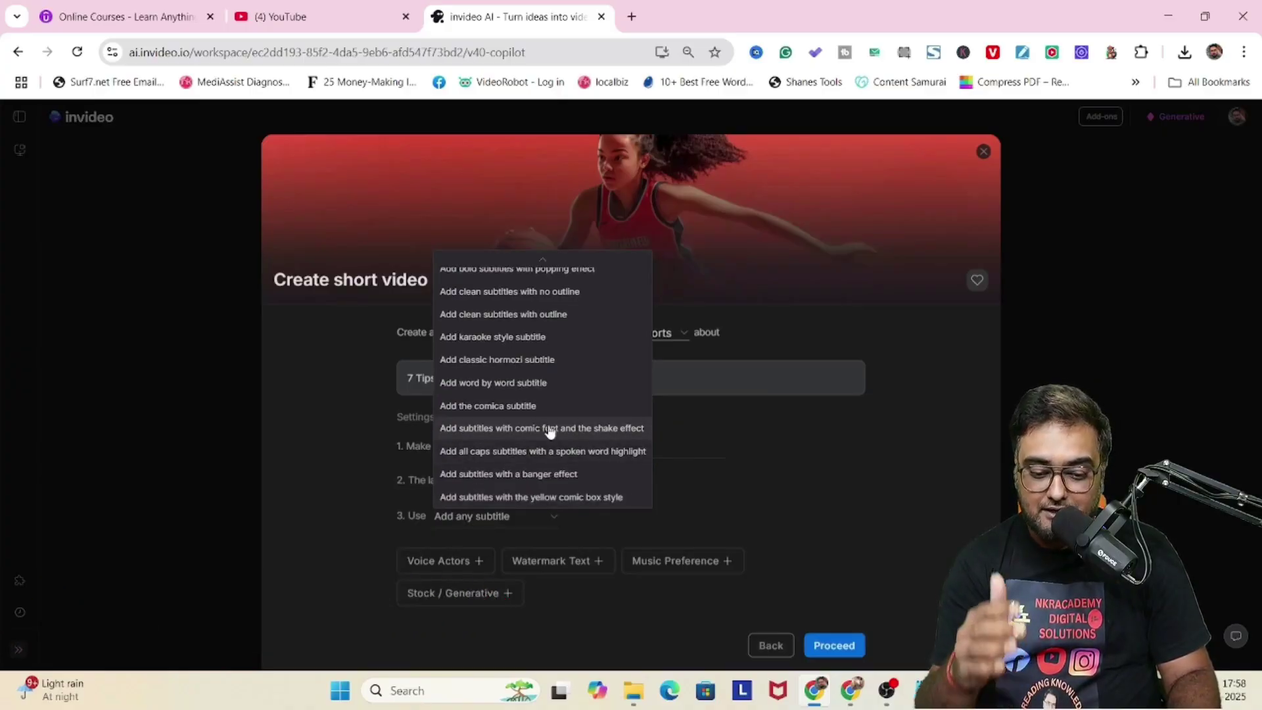
click(521, 451)
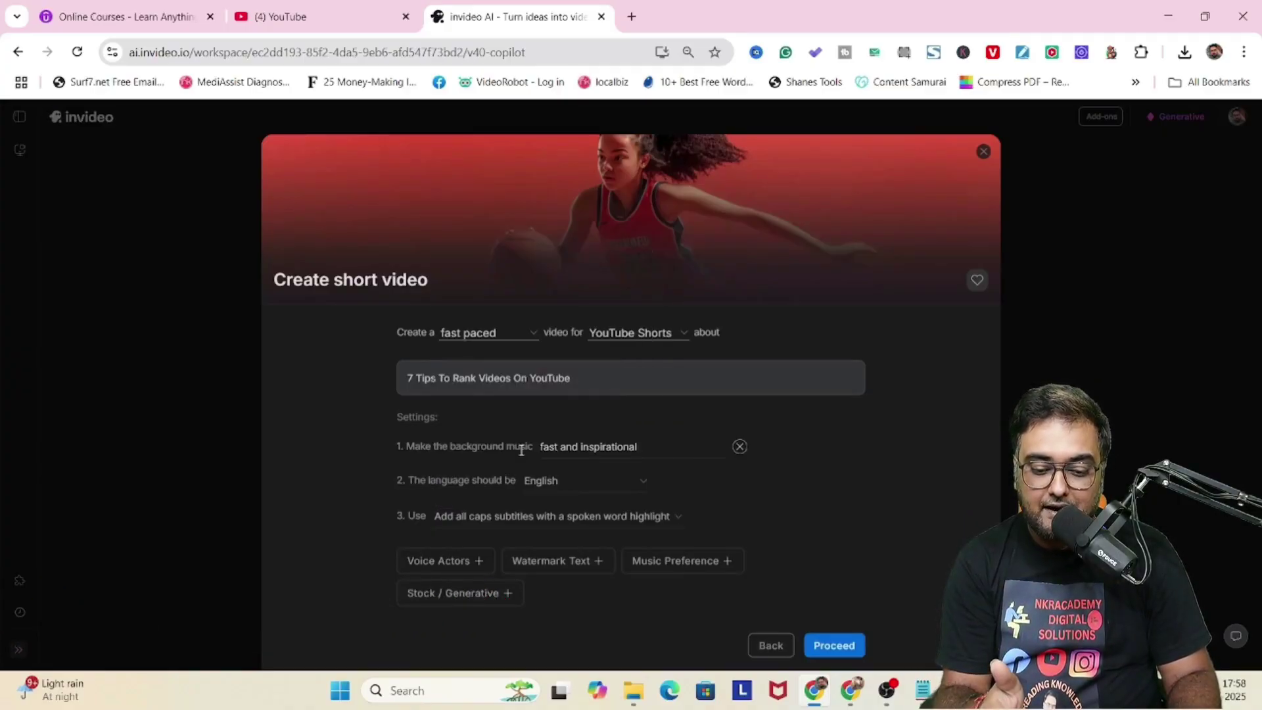
Add a voice actor setting with a male, clear American voice
click(447, 562)
click(504, 565)
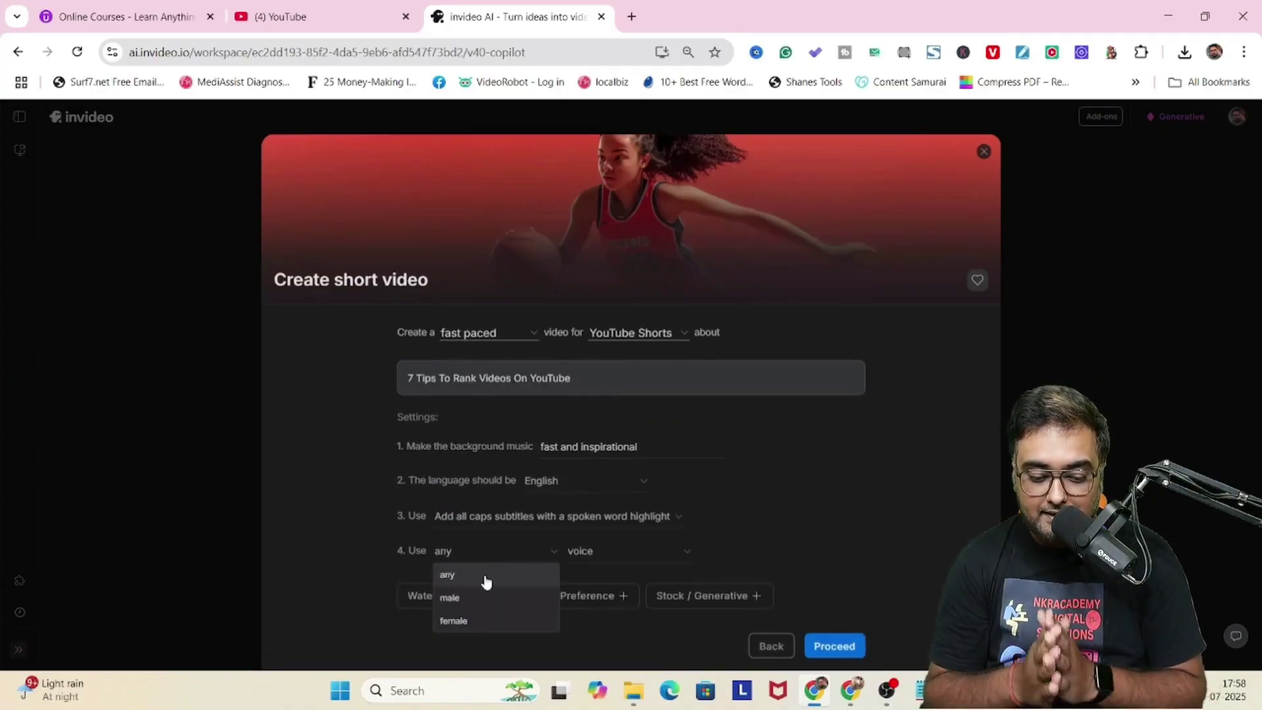
click(498, 563)
click(499, 563)
click(454, 593)
click(652, 553)
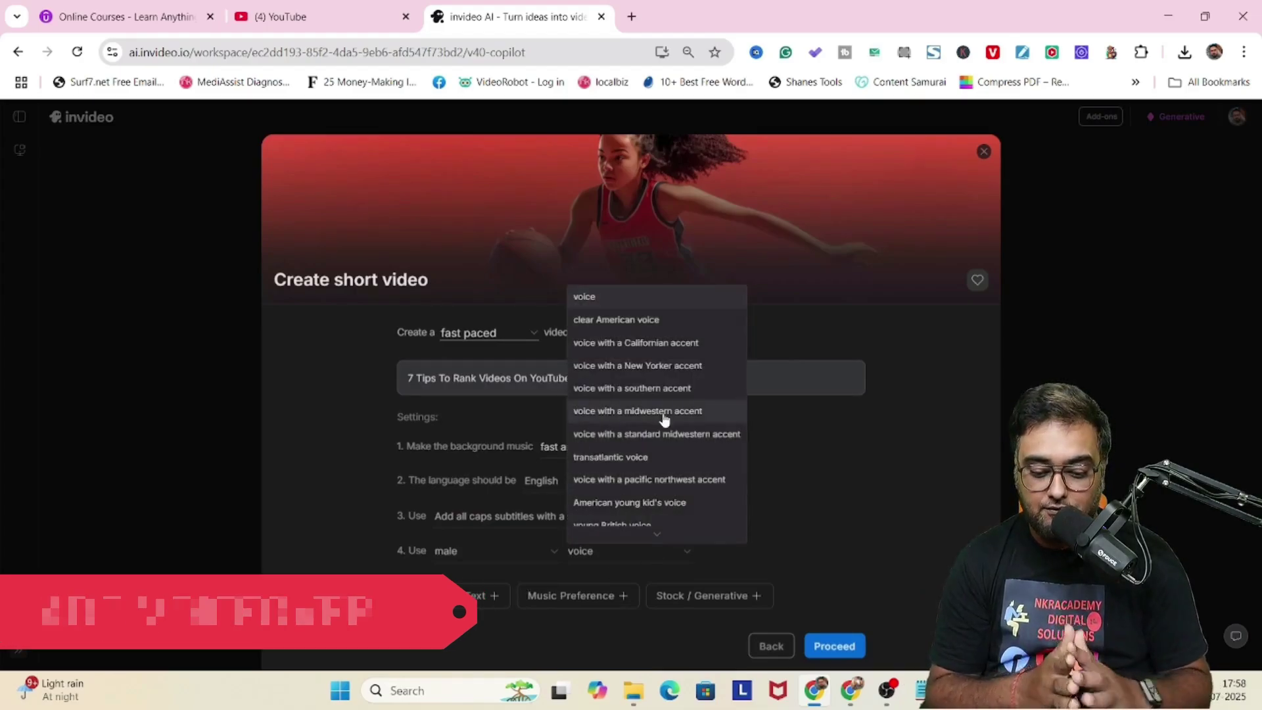
click(663, 320)
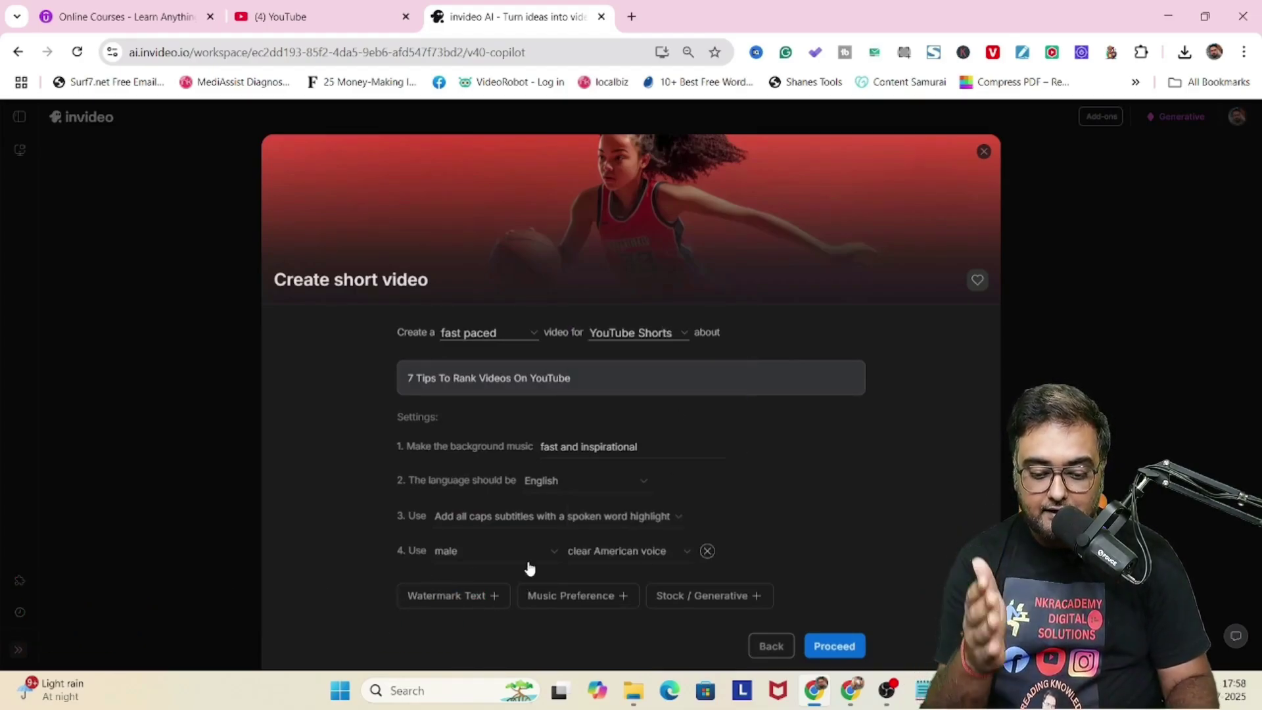
Restrict the short video to stock media only and submit the compiled prompt for video generation
click(717, 599)
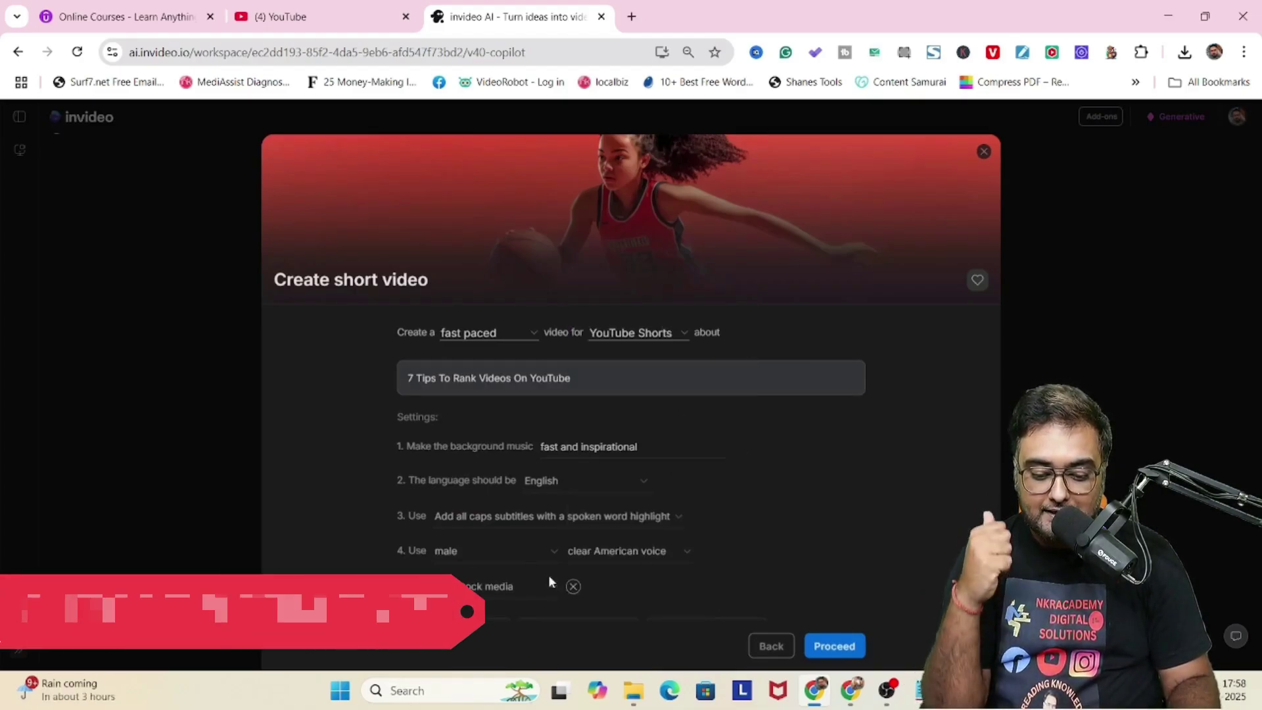
click(841, 647)
click(633, 313)
key(ctrl+a)
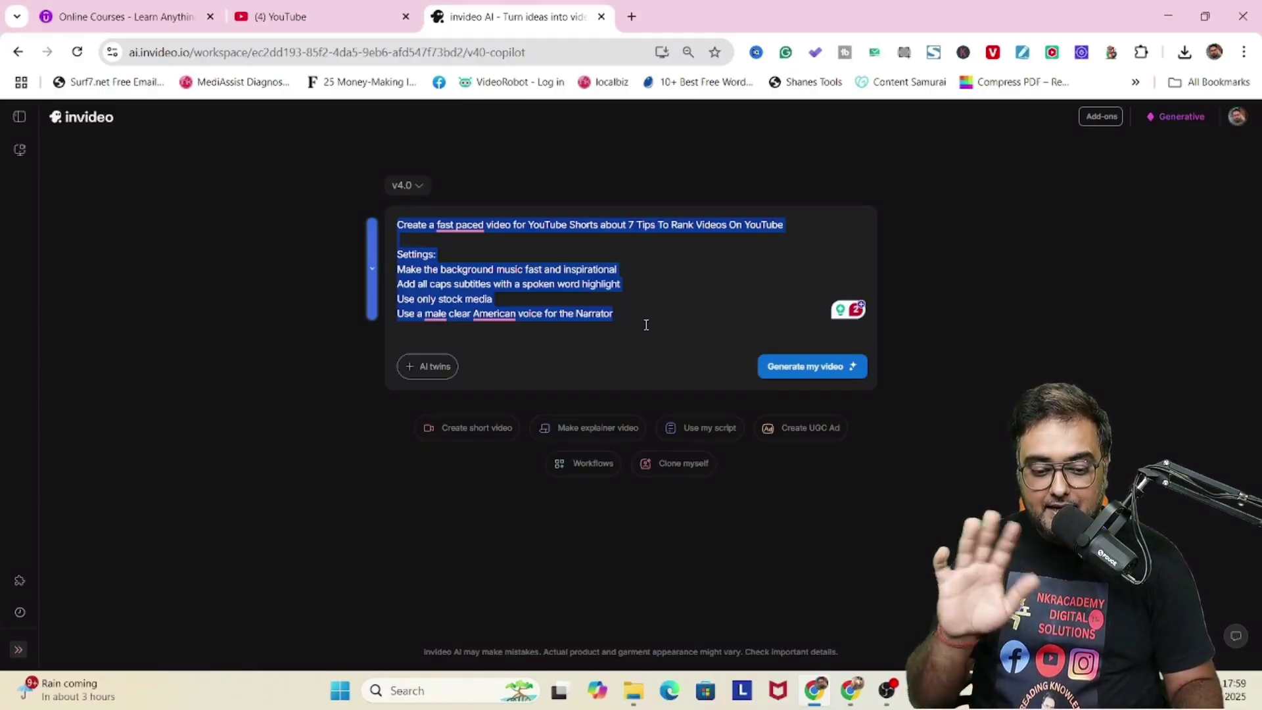
click(809, 369)
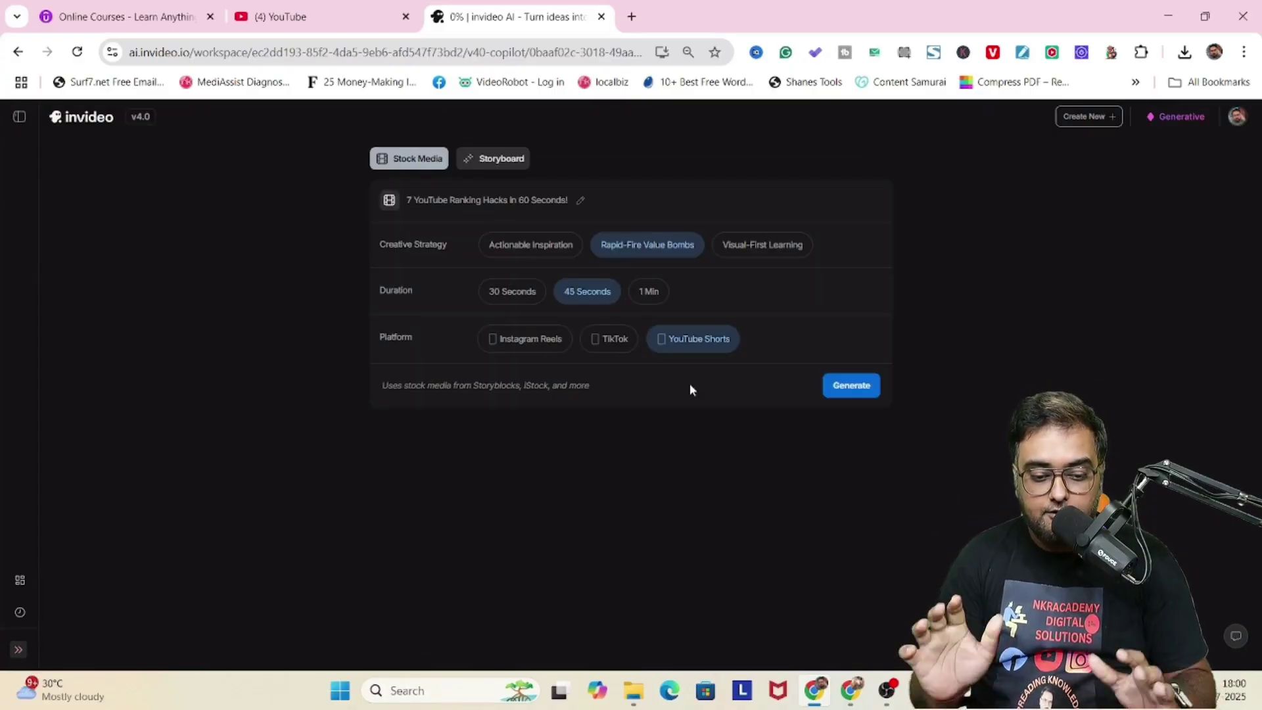
Generate the stock media video with the Rapid-Fire Value Bombs strategy, a 45 Seconds duration and the YouTube Shorts platform
click(494, 204)
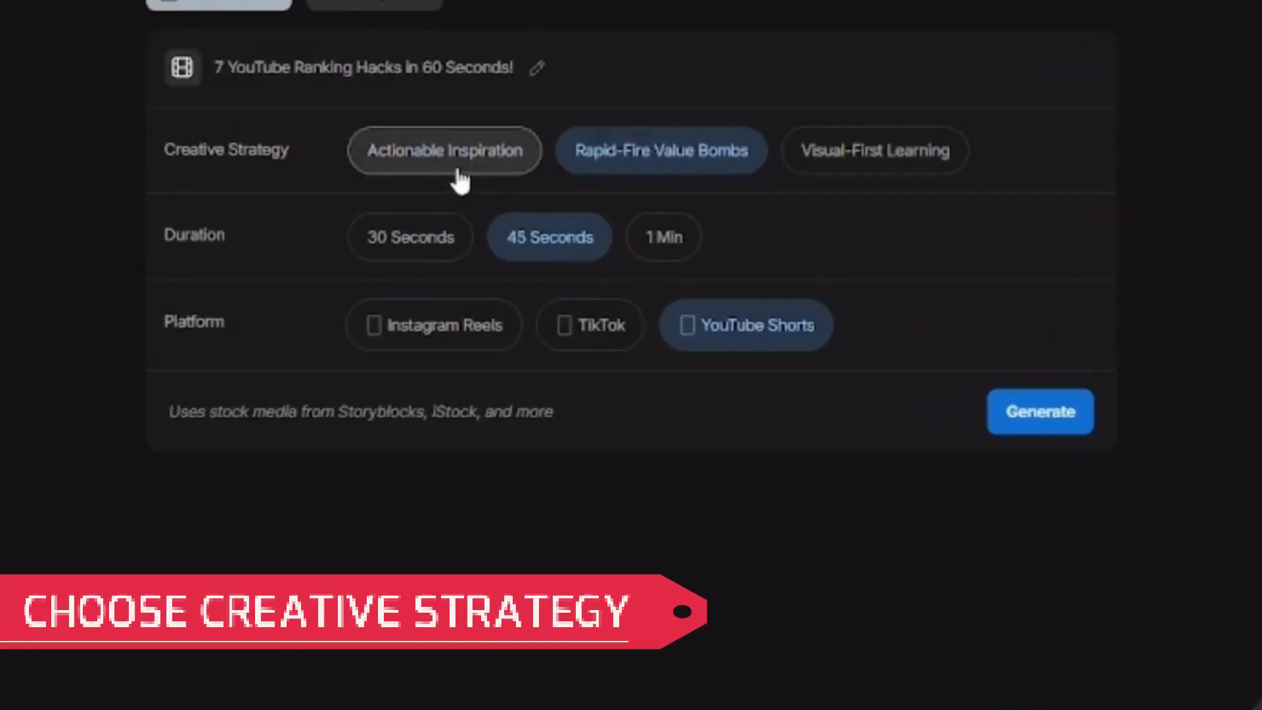
click(677, 161)
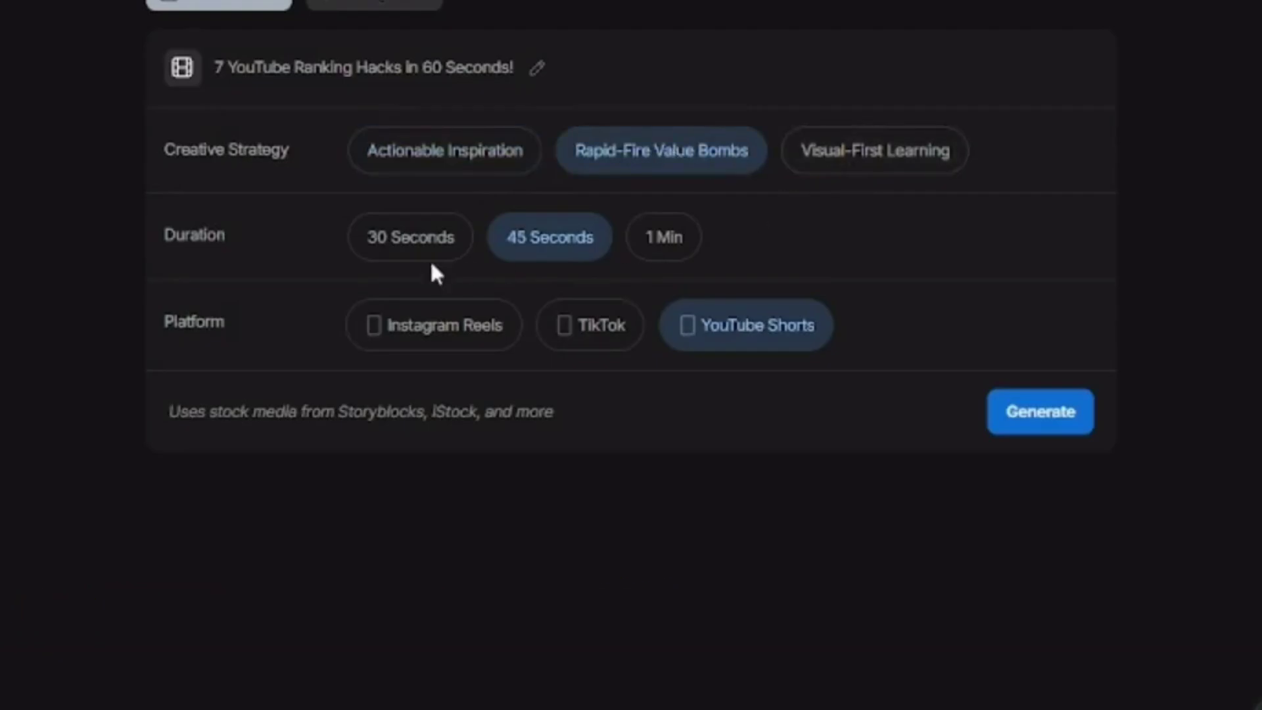
click(404, 251)
click(510, 242)
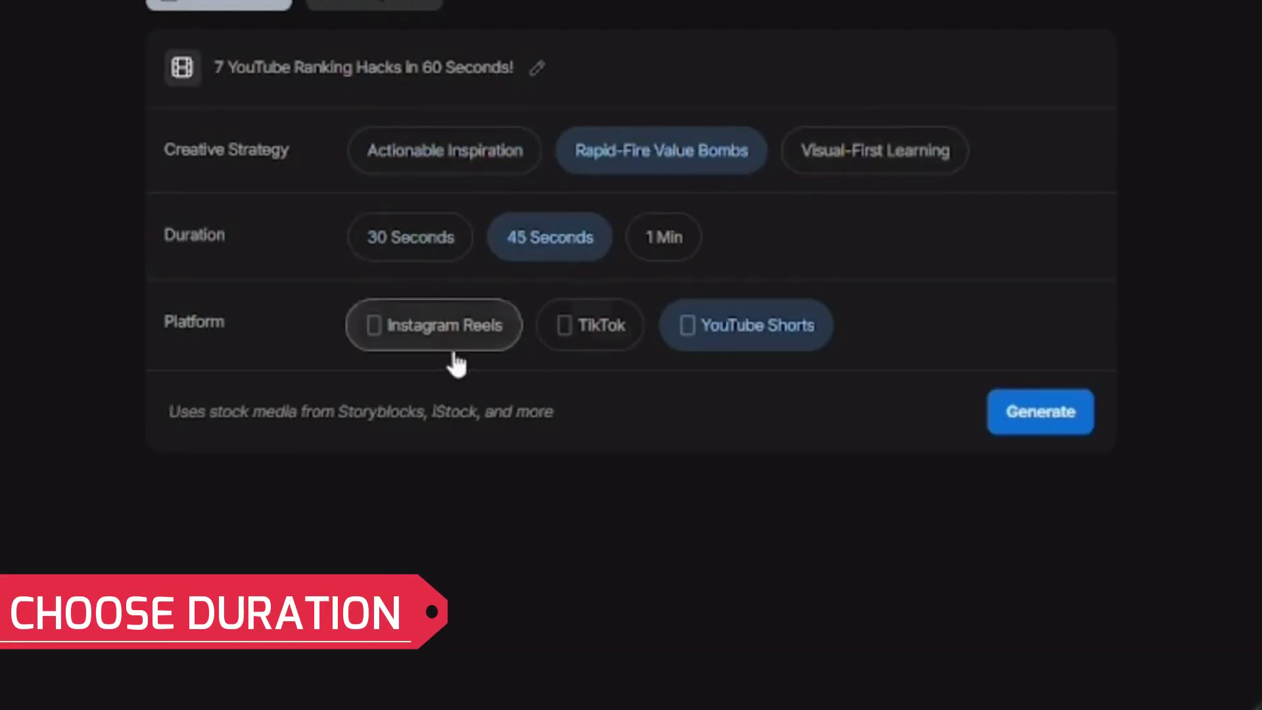
click(444, 345)
click(586, 338)
click(725, 342)
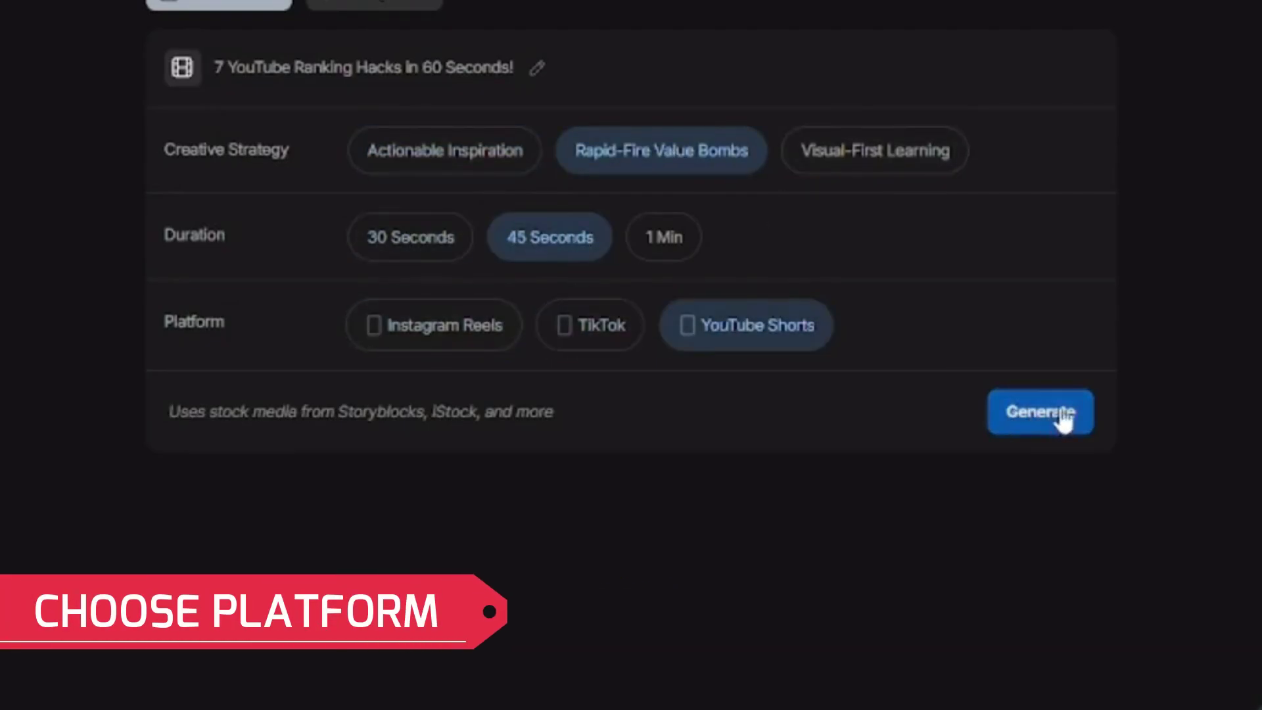
click(1060, 415)
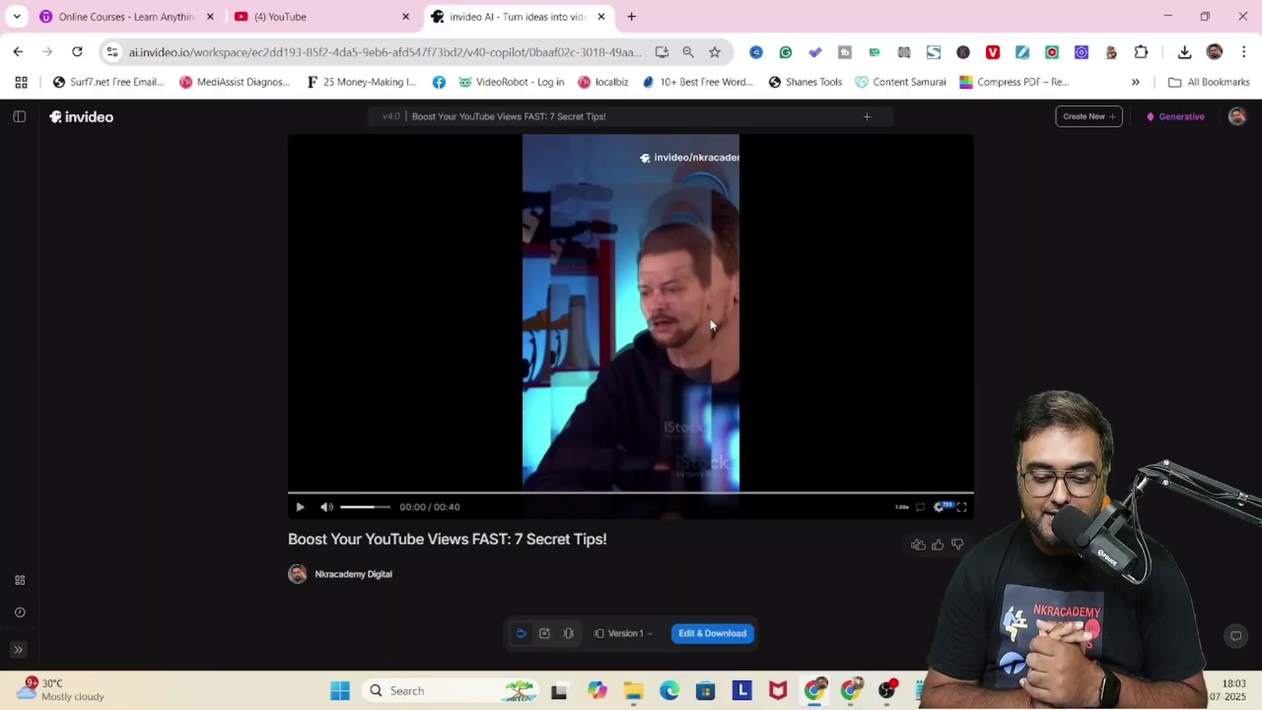
Play the generated YouTube Shorts video to review it and pause the playback
click(301, 509)
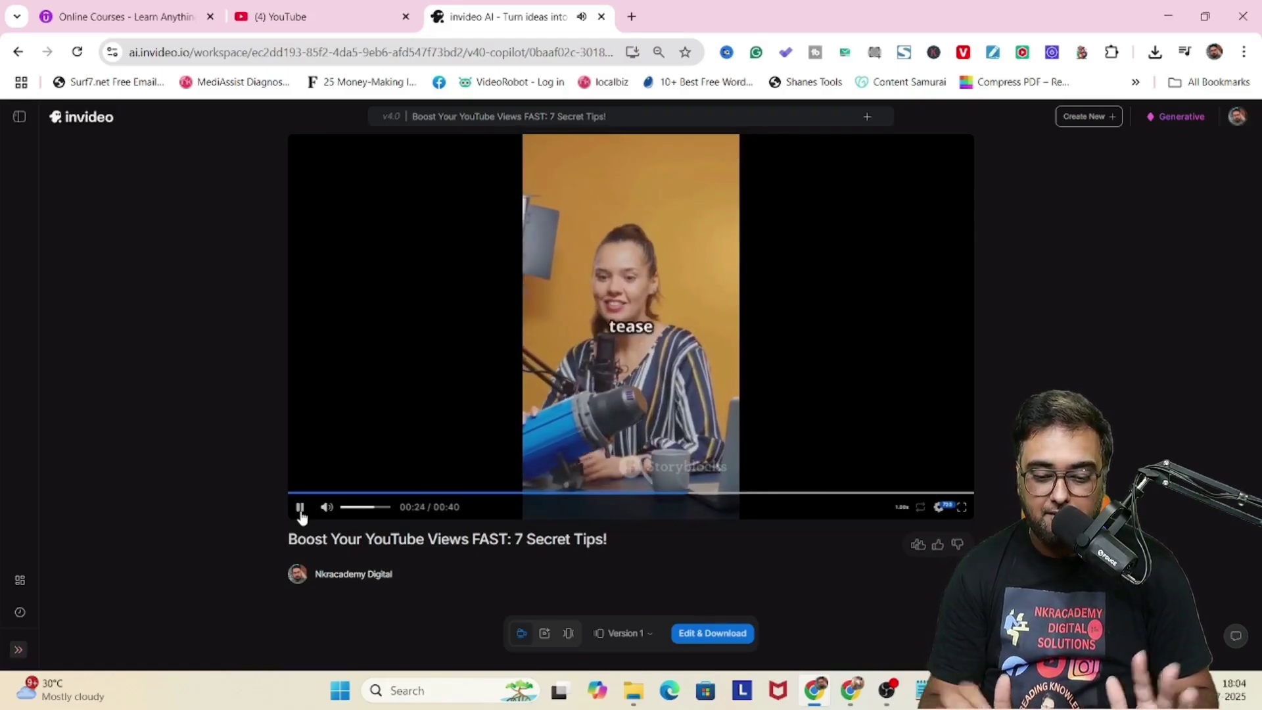
click(300, 510)
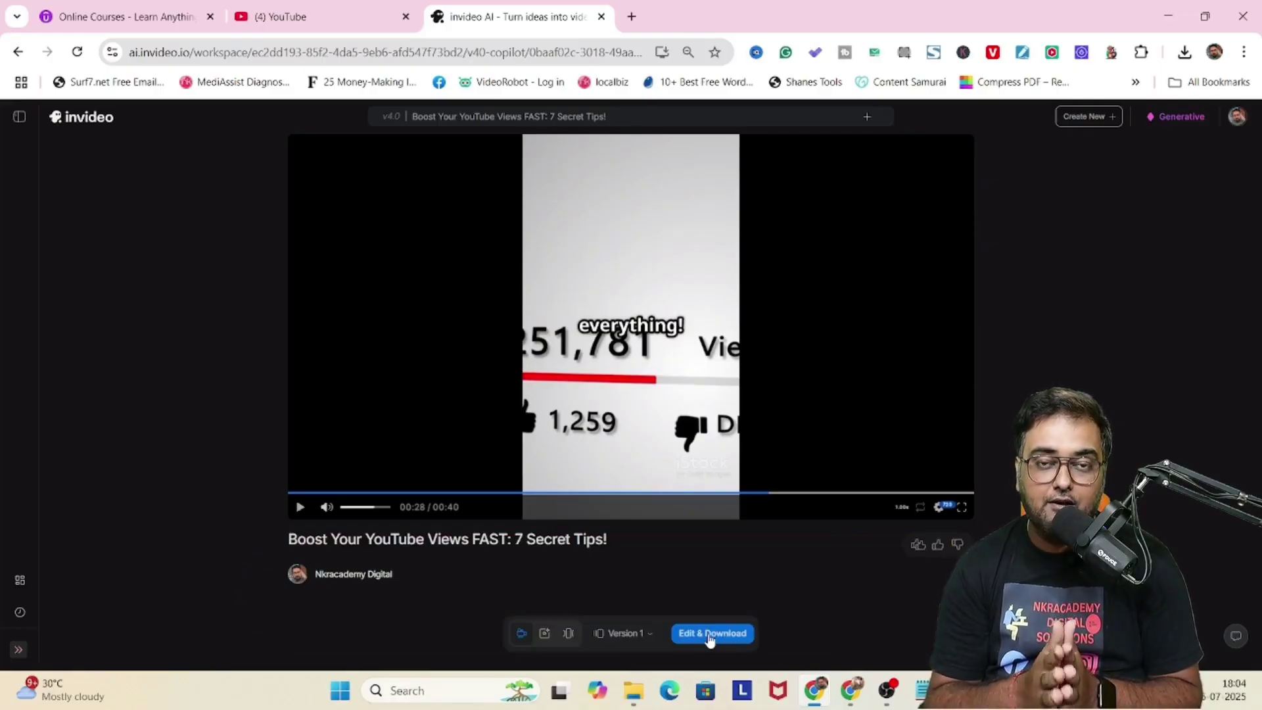
Open the short video's edit settings, skipping feedback, and set the overlay preset to Warm Lightleaks and the transition preset to Stretch And Zoom
click(710, 634)
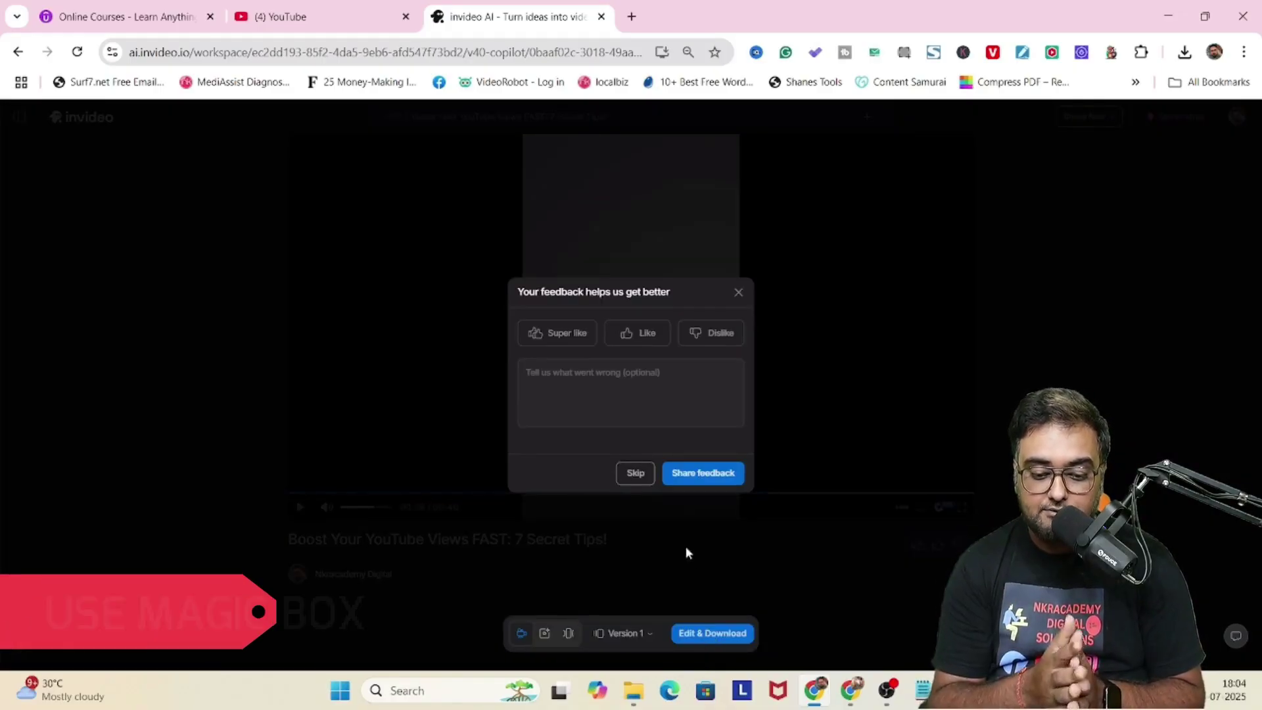
click(635, 475)
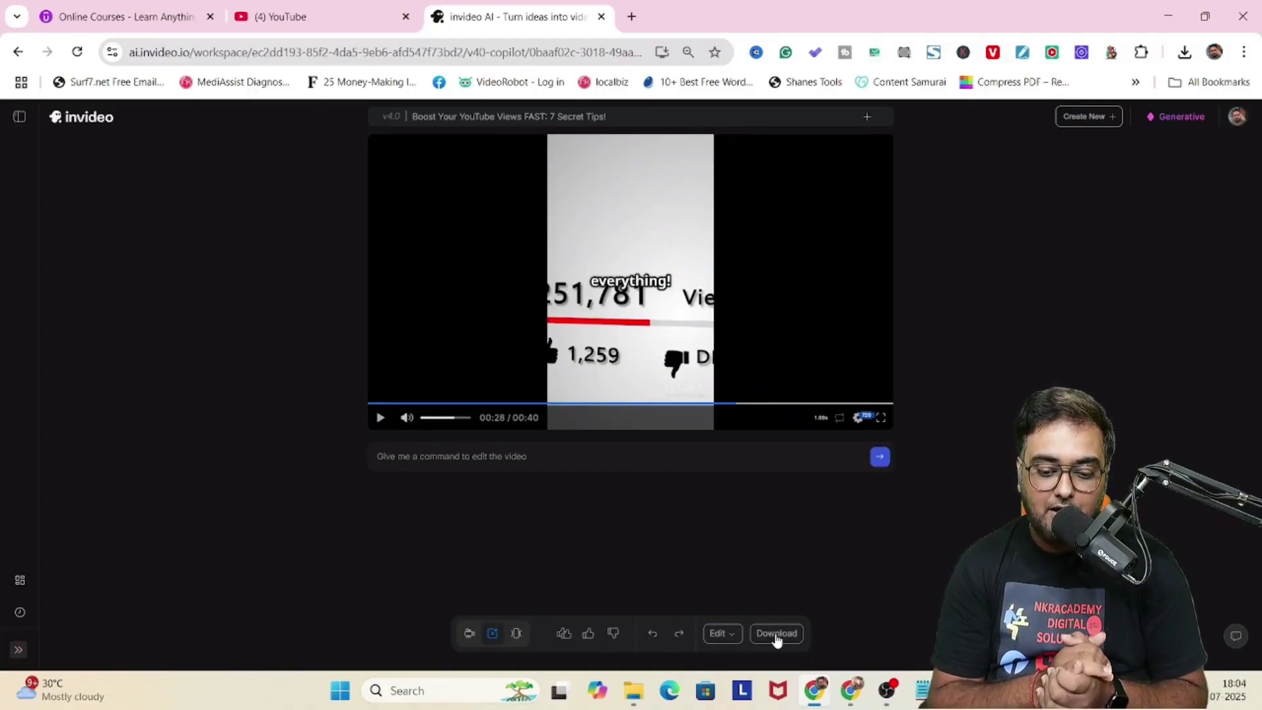
click(721, 633)
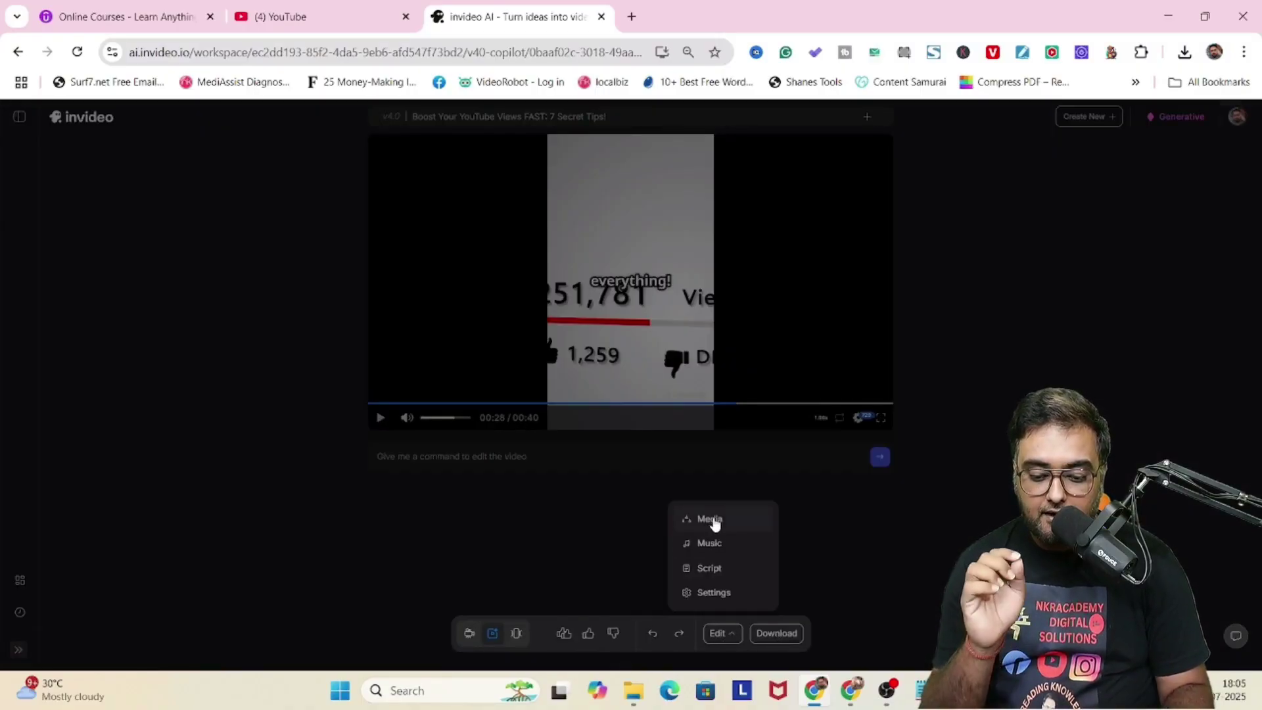
click(710, 594)
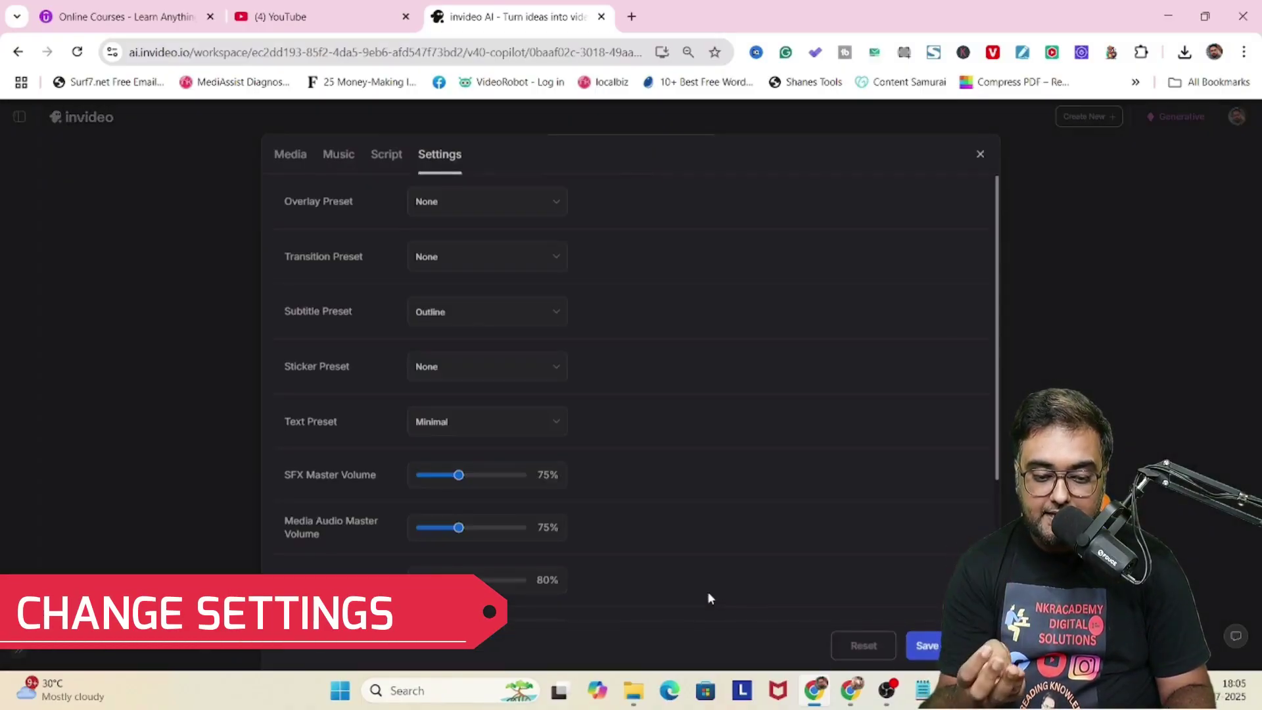
click(559, 208)
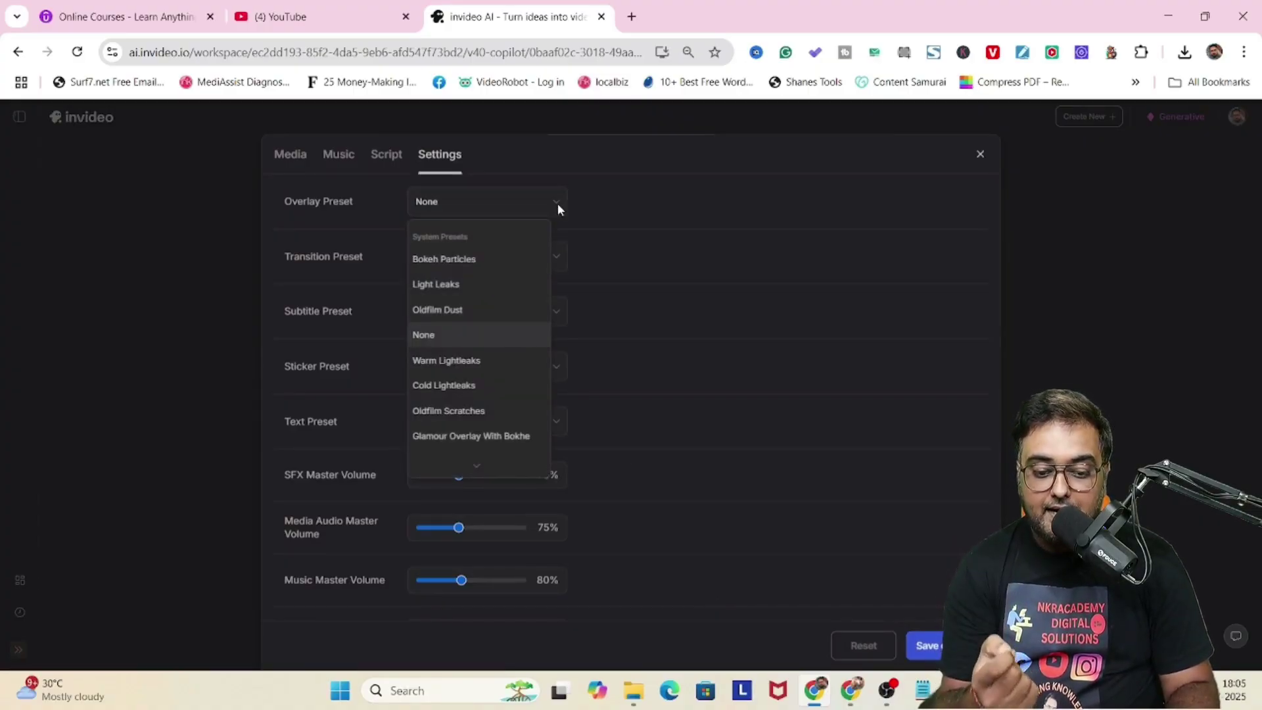
click(471, 361)
click(550, 260)
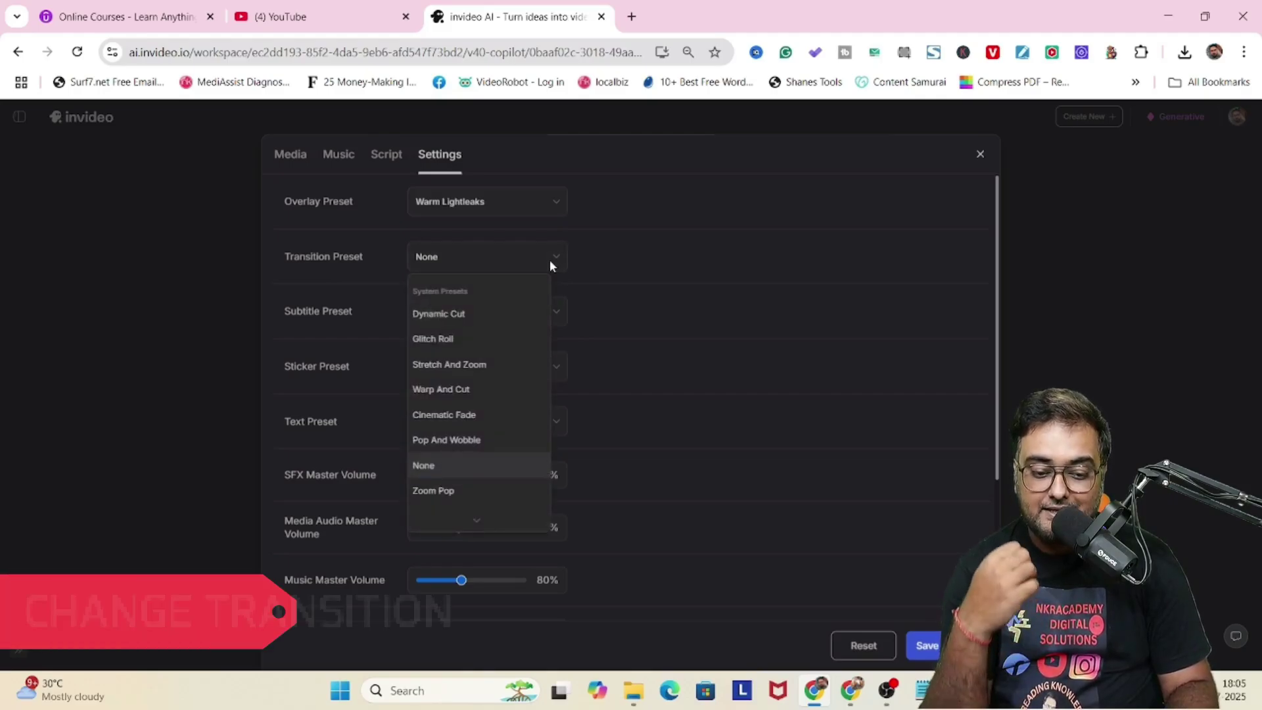
click(464, 365)
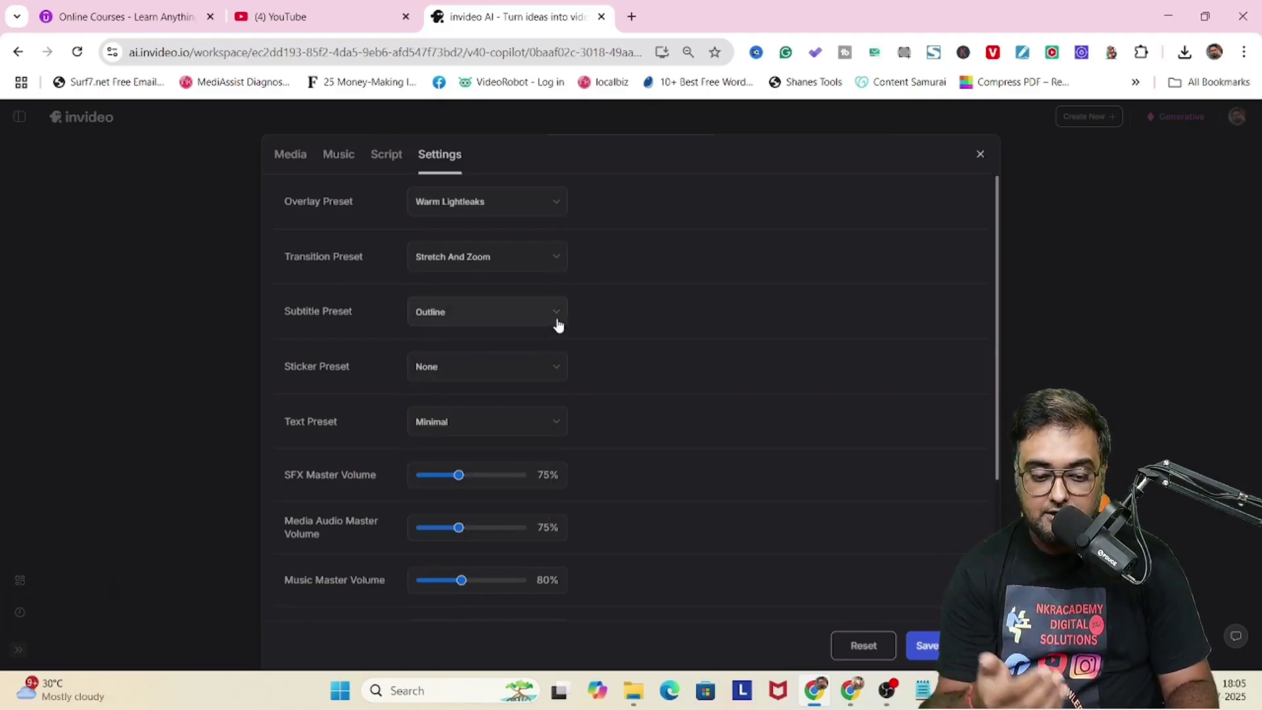
Set the subtitle preset to Bold Popping and the sticker preset to Simple
click(556, 316)
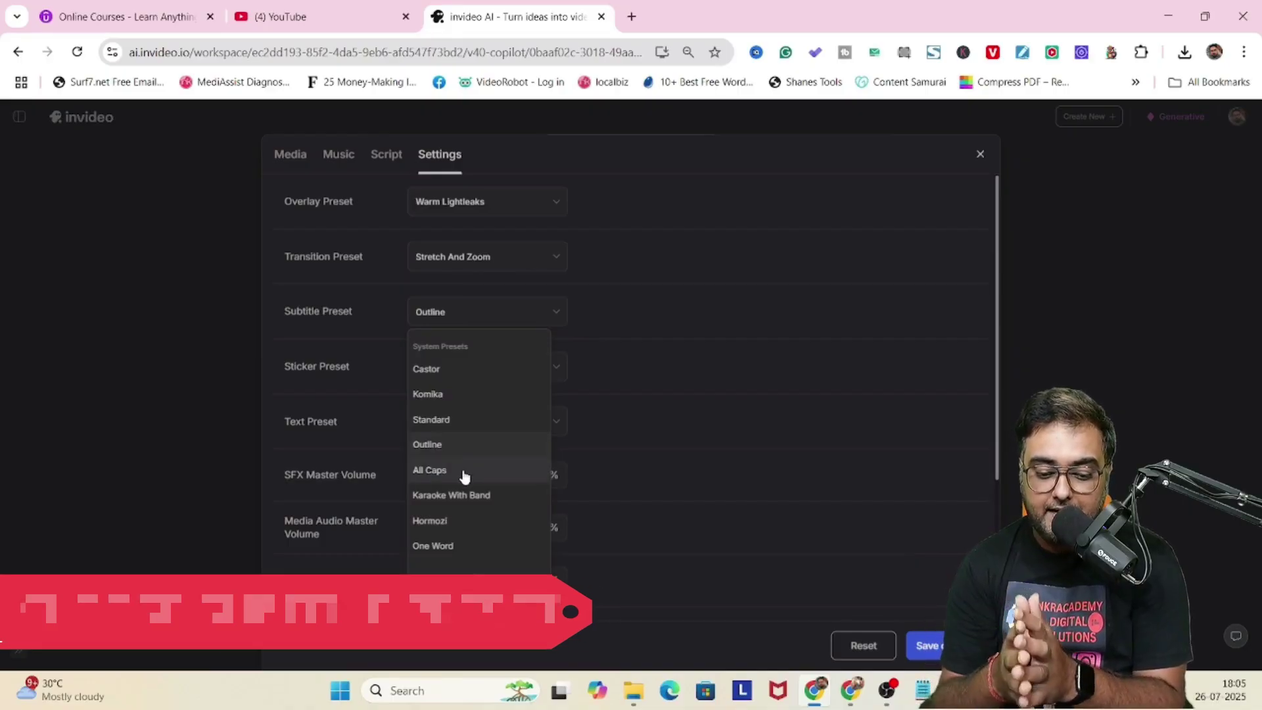
scroll(466, 513, down, 2)
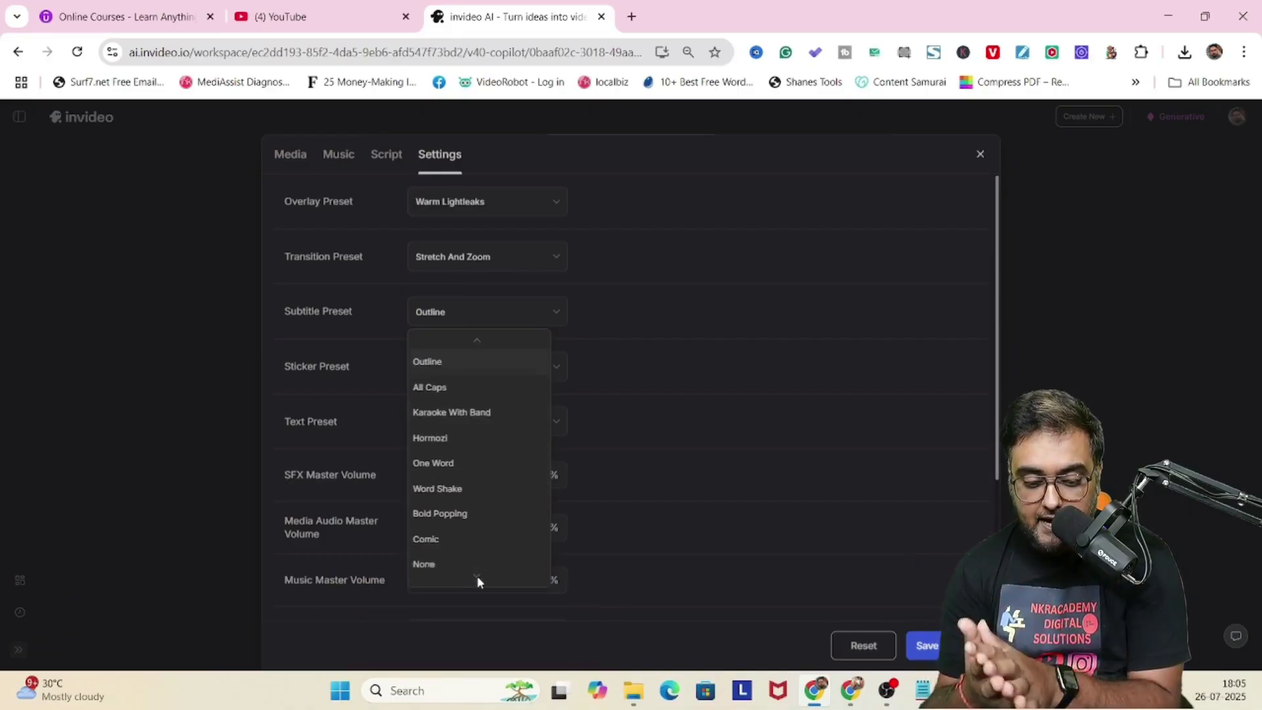
click(451, 523)
click(545, 369)
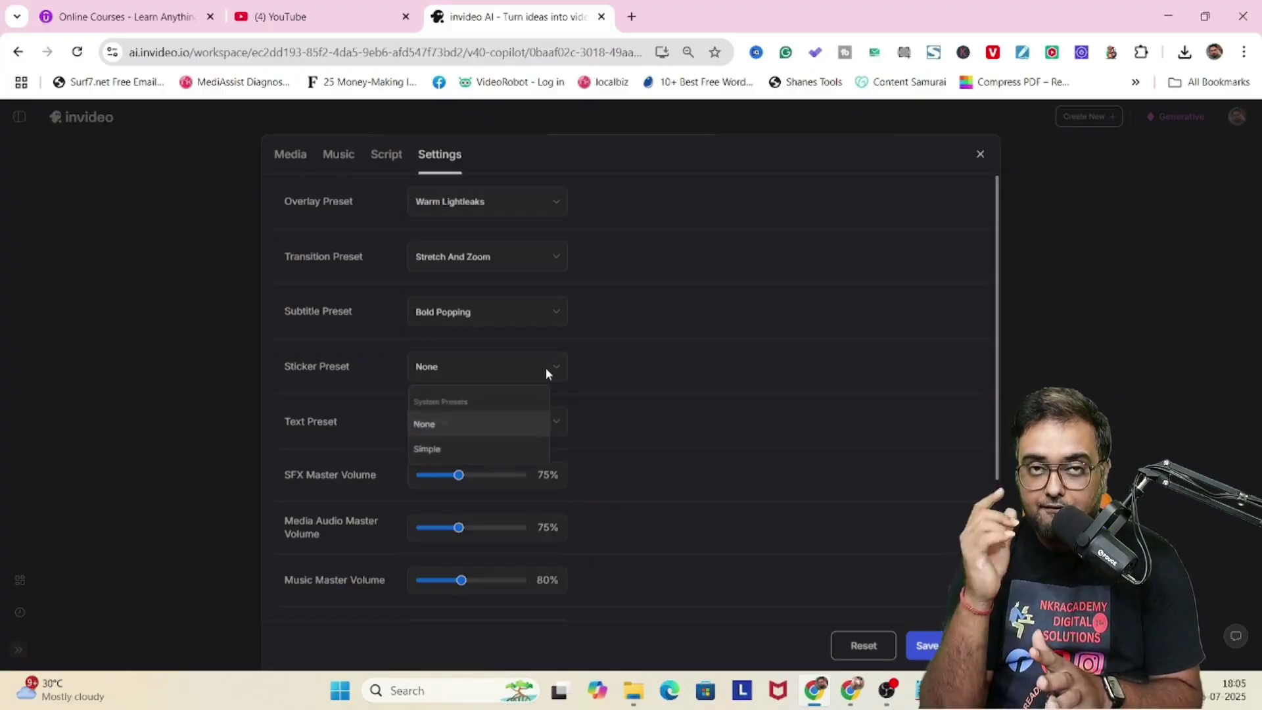
click(478, 451)
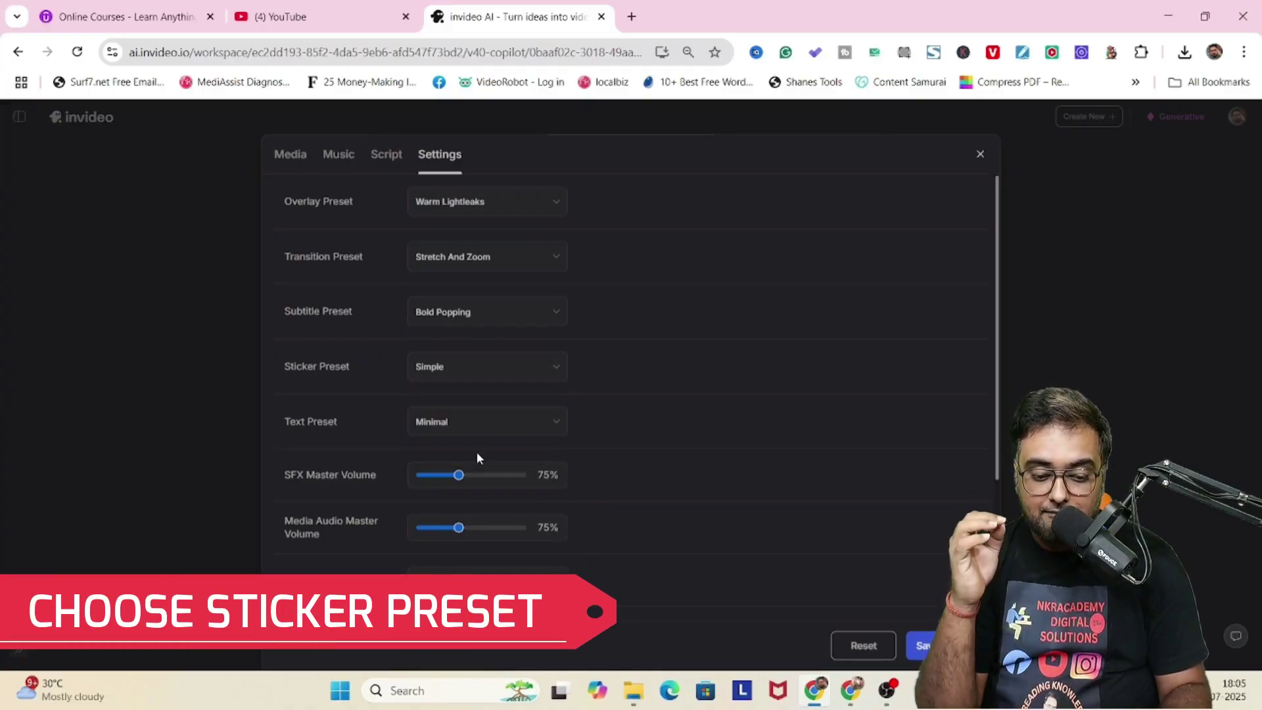
Save the video settings with the text preset kept at Minimal, and play the updated video
click(558, 428)
click(661, 417)
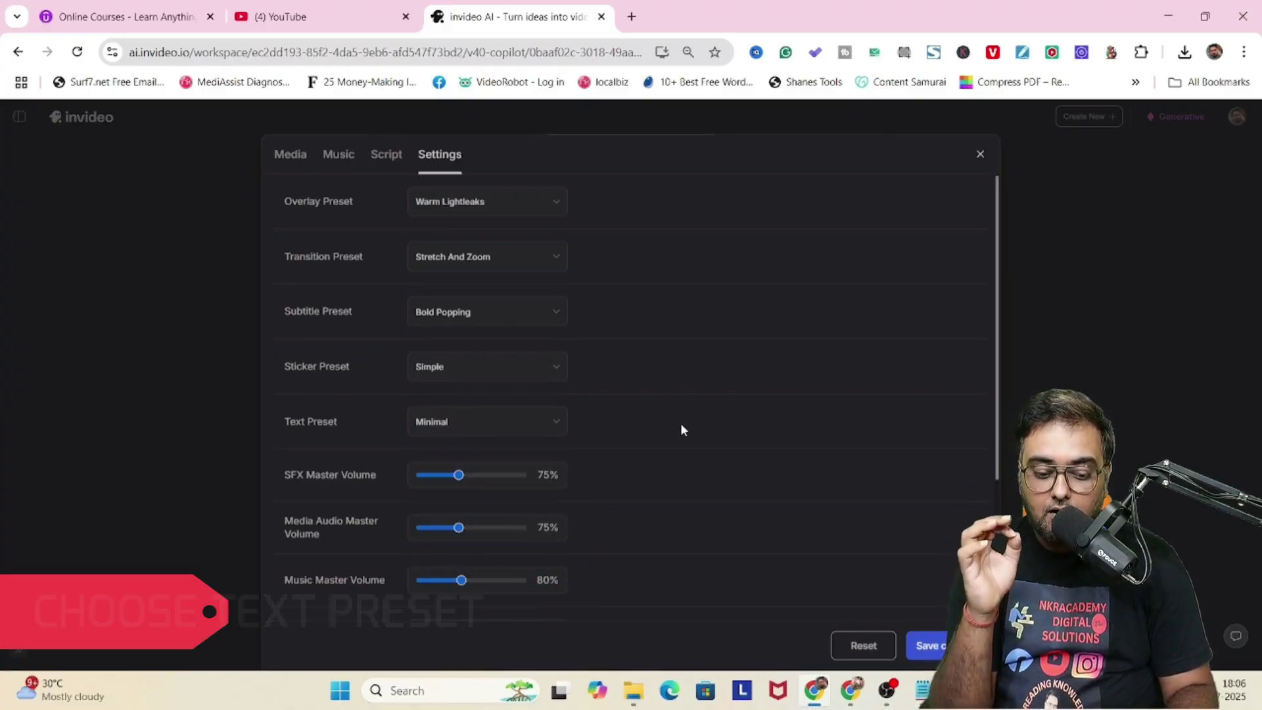
scroll(1000, 501, down, 2)
scroll(1000, 501, down, 2)
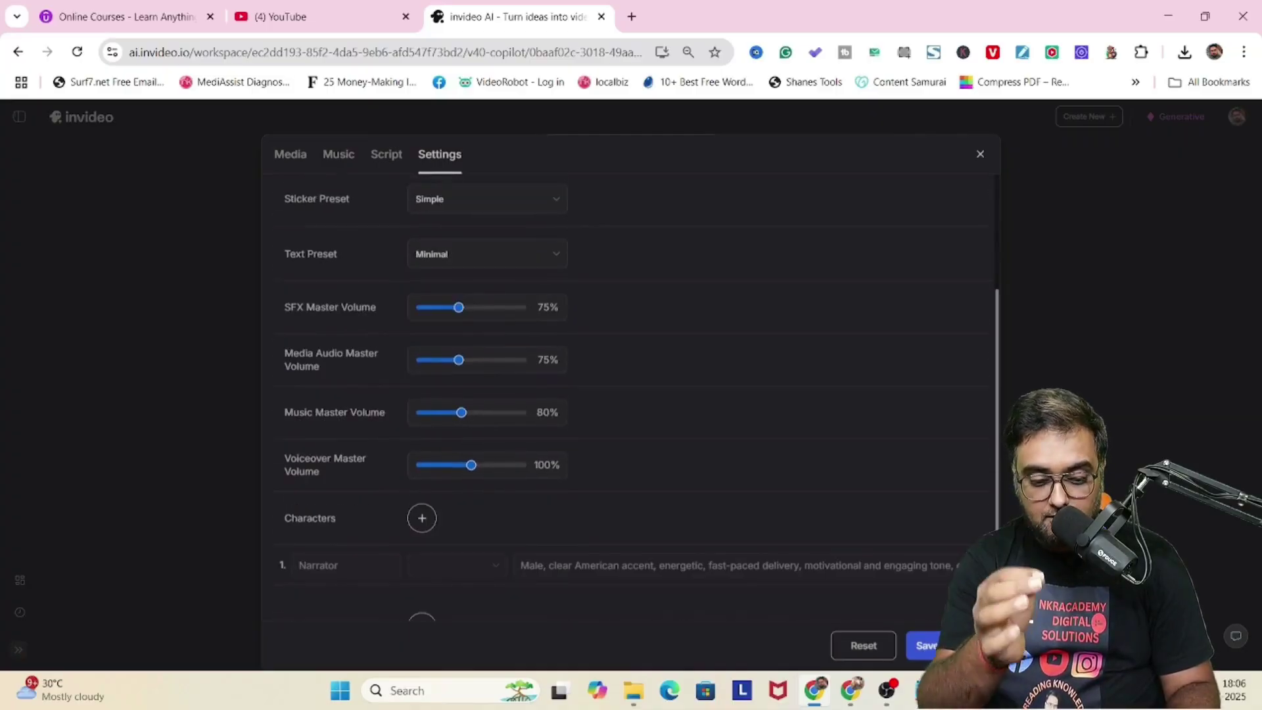
scroll(1001, 501, up, 3)
scroll(1000, 501, down, 3)
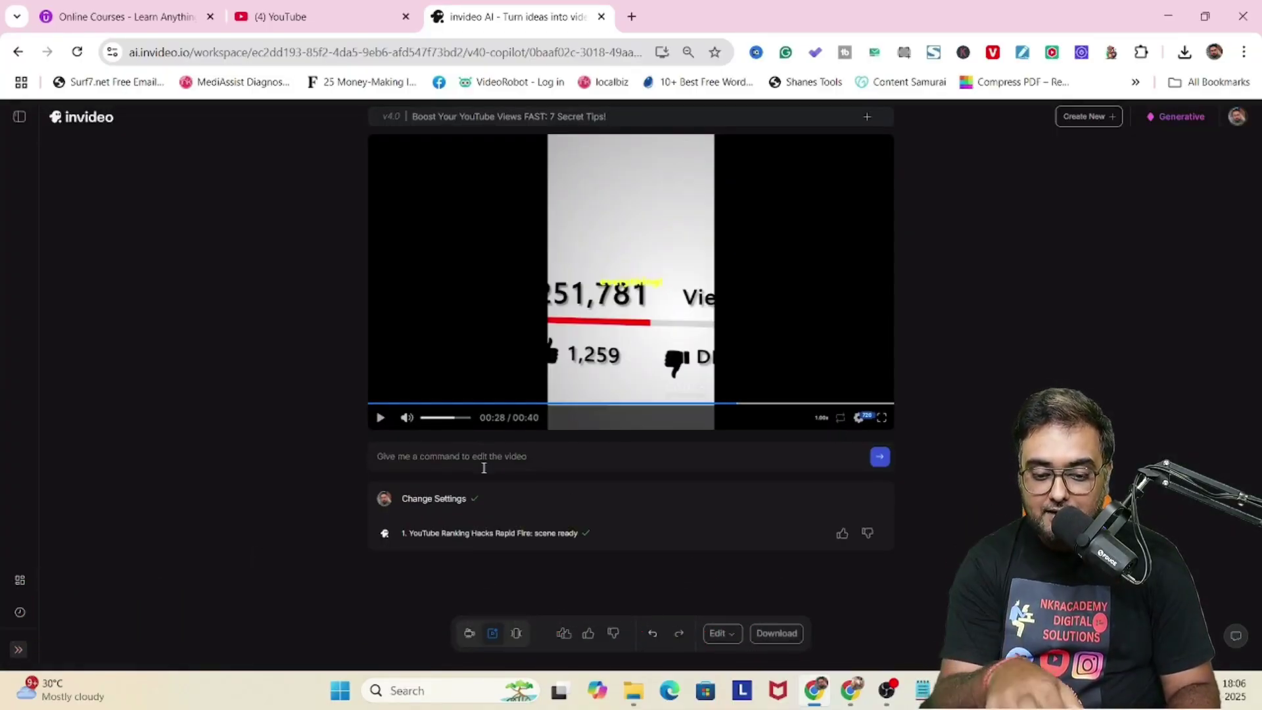
click(380, 424)
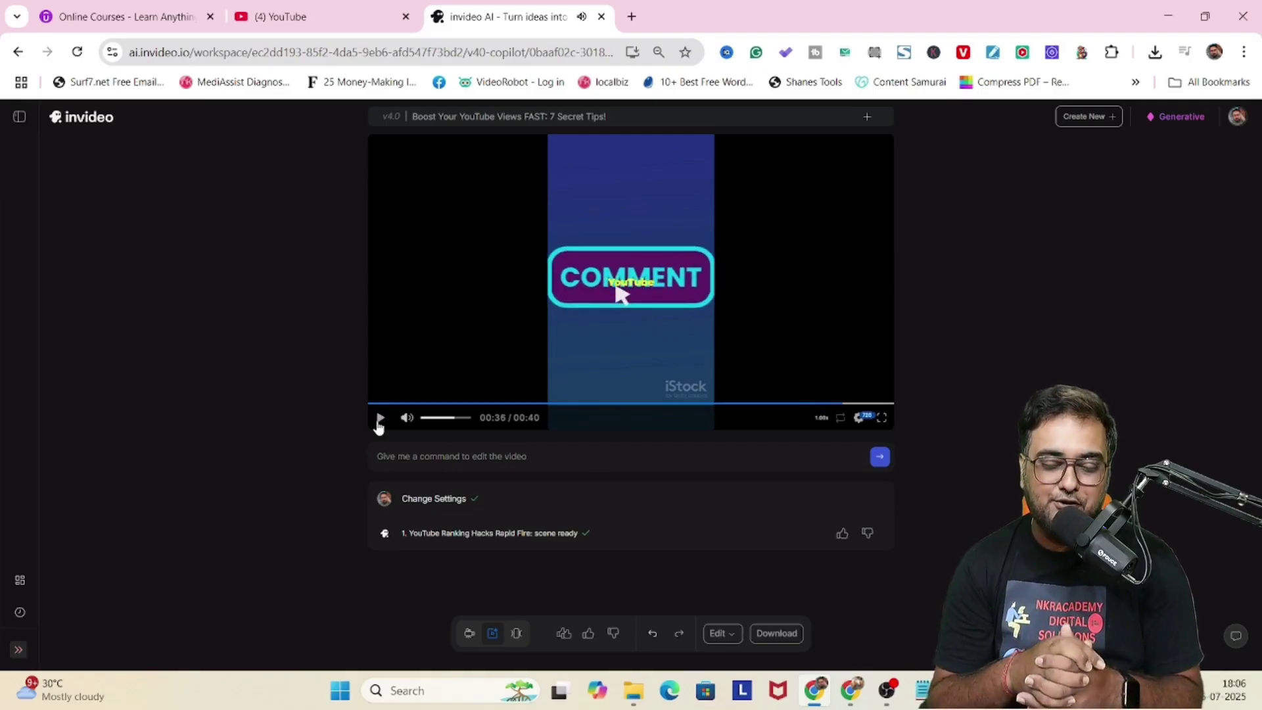
Replace the stock media description of the script line "First—nail your TITLE." with YouTube and apply it
click(720, 633)
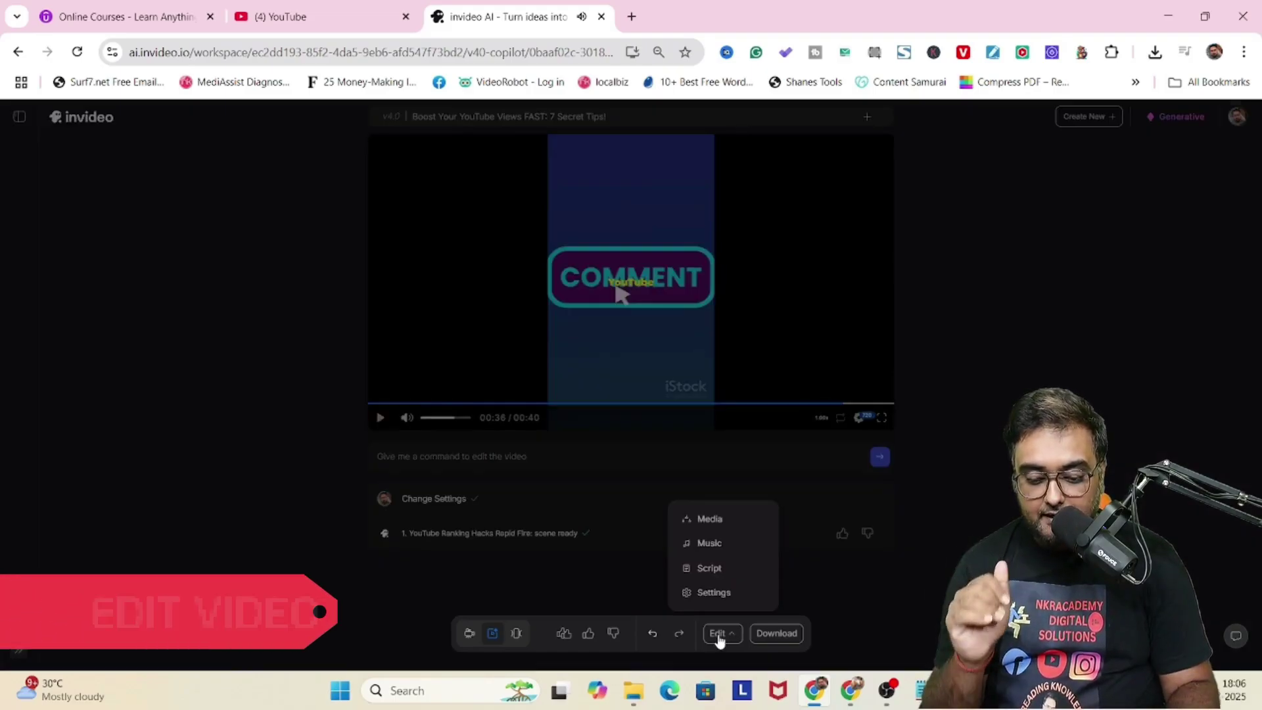
click(714, 570)
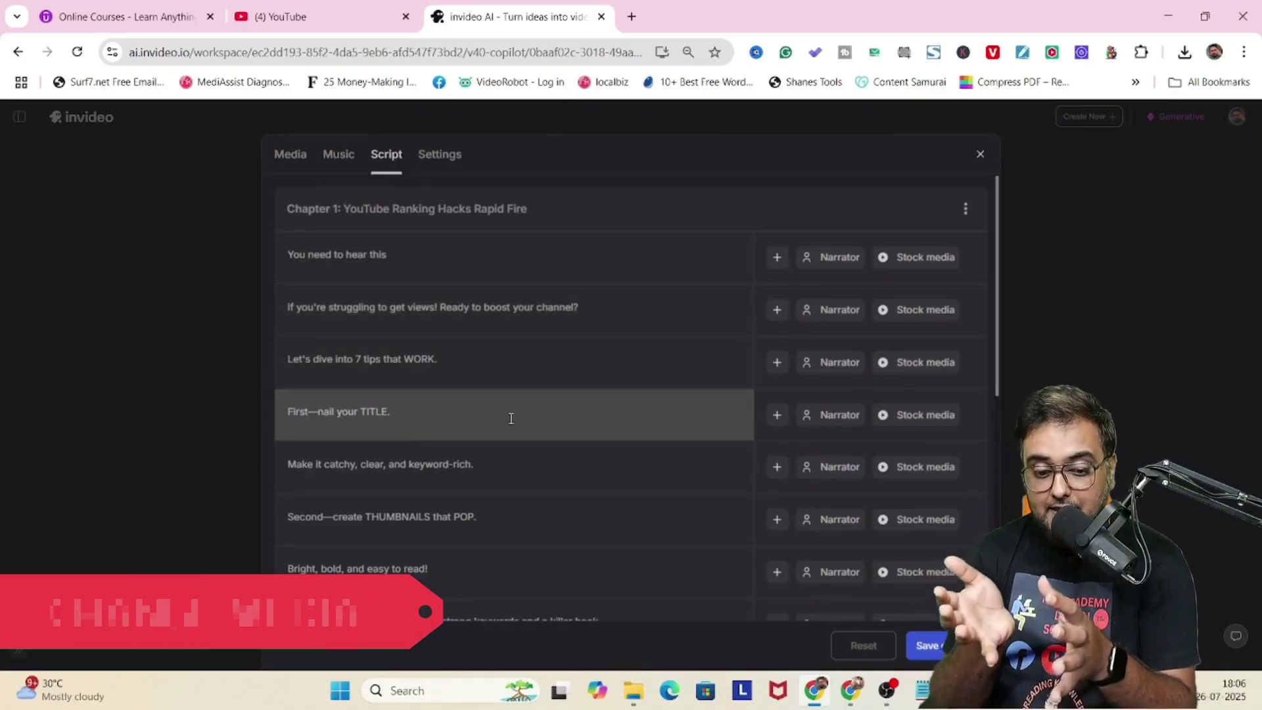
click(925, 415)
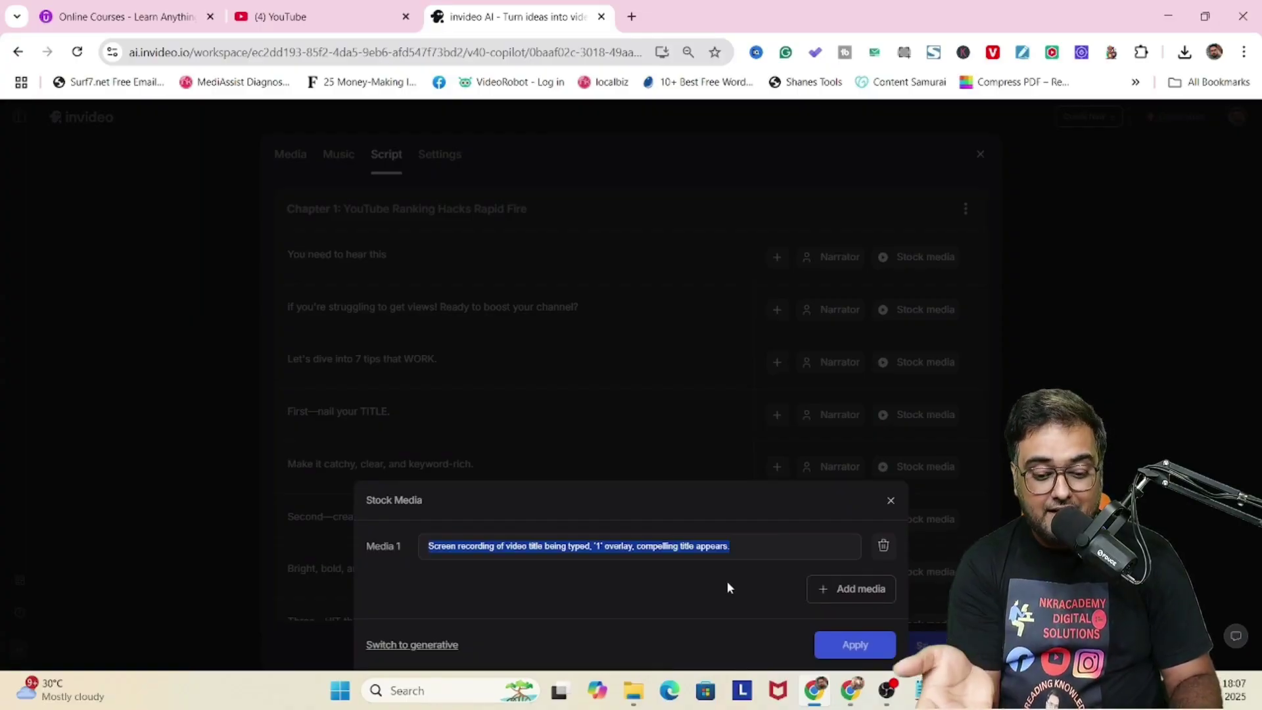
text(YouTube)
click(855, 645)
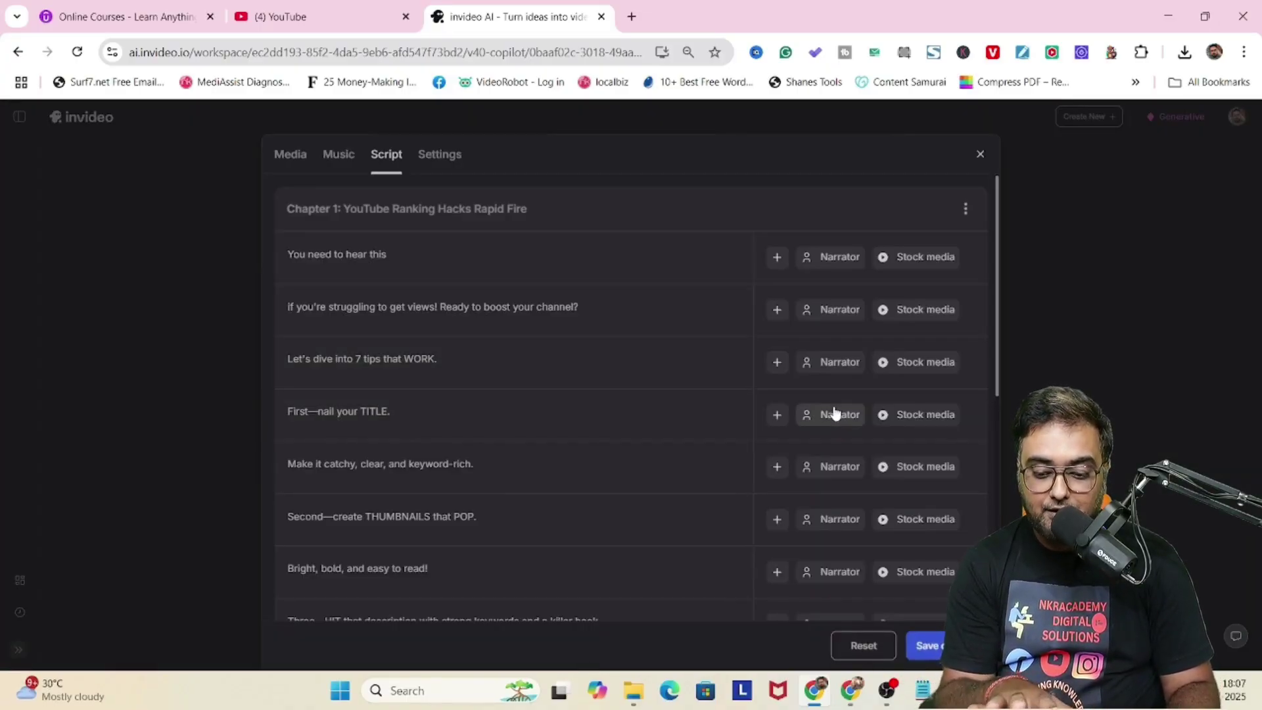
Switch the script line "Second—create THUMBNAILS that POP." from stock to generative media and apply it
drag(996, 359, 993, 398)
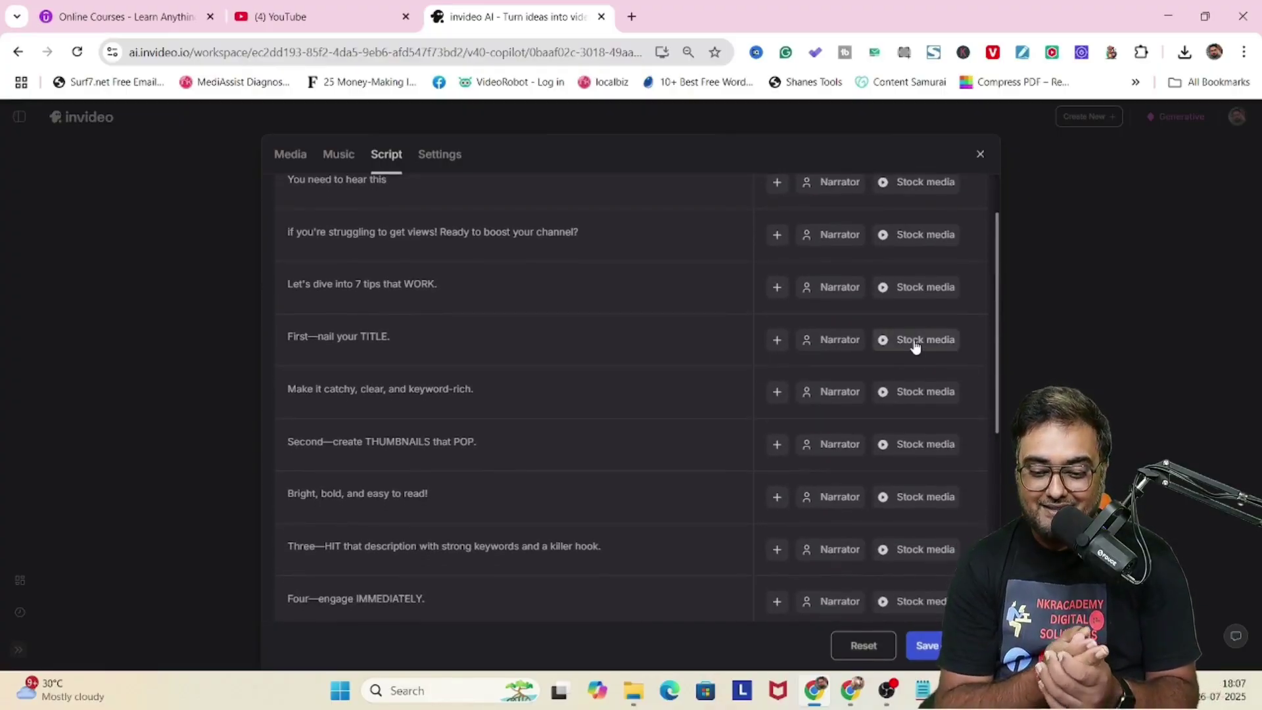
click(920, 445)
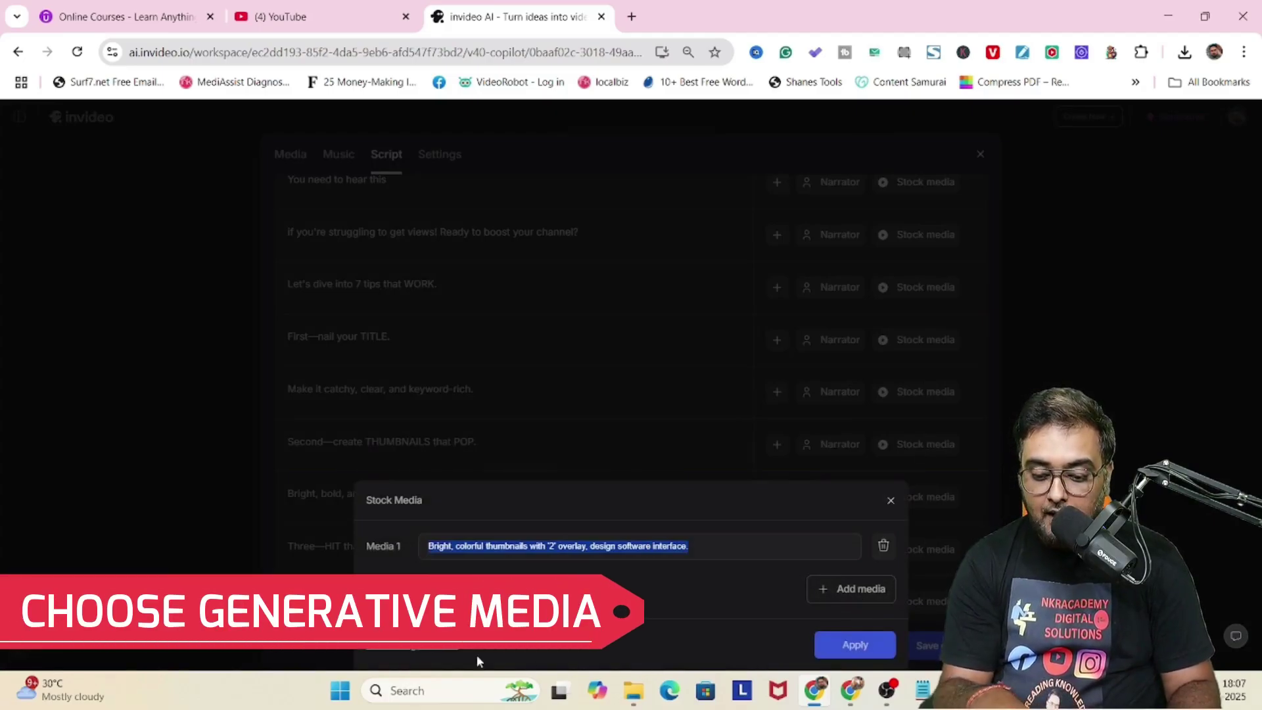
click(437, 650)
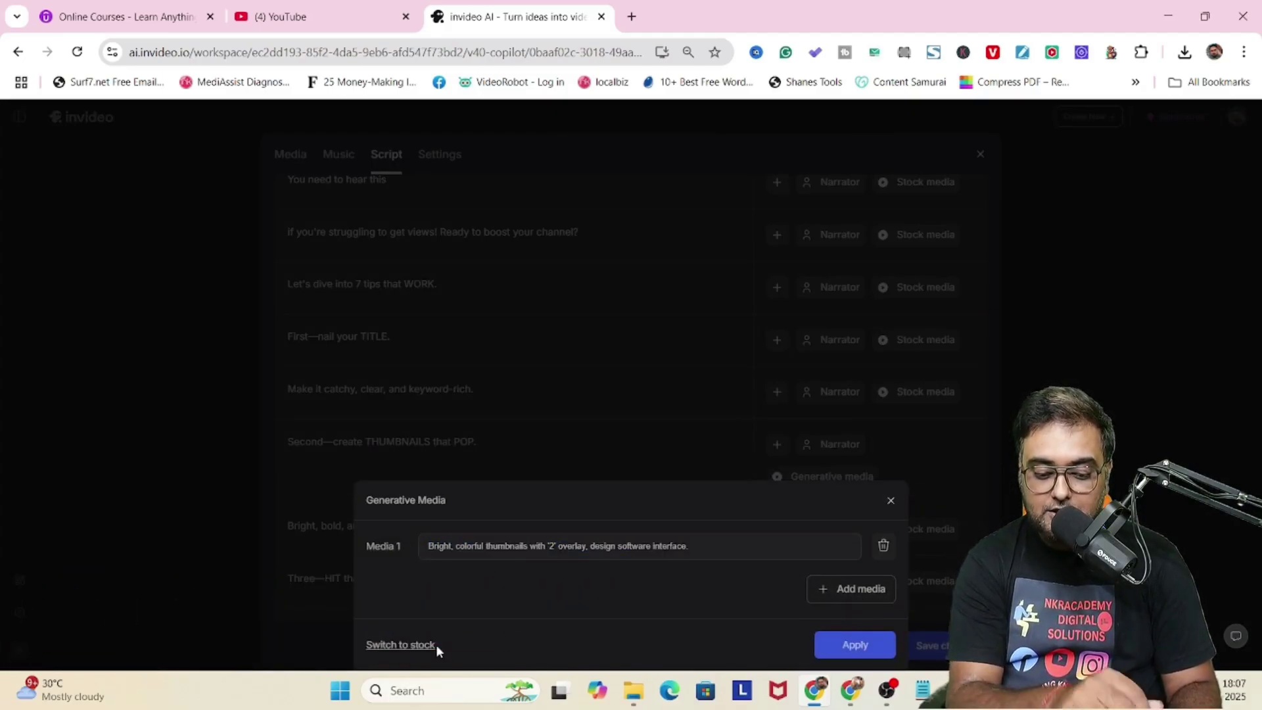
click(856, 646)
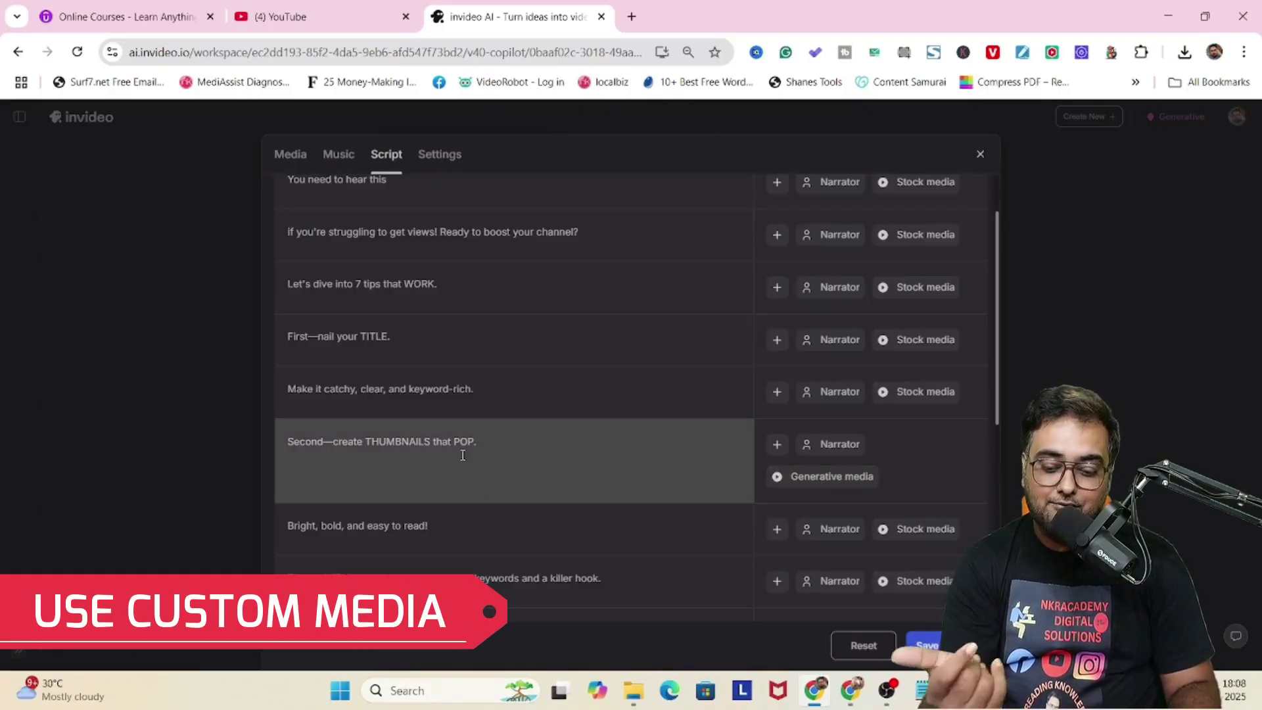
Save the script changes as a generative edit that uses credits, and replay the updated video
click(337, 154)
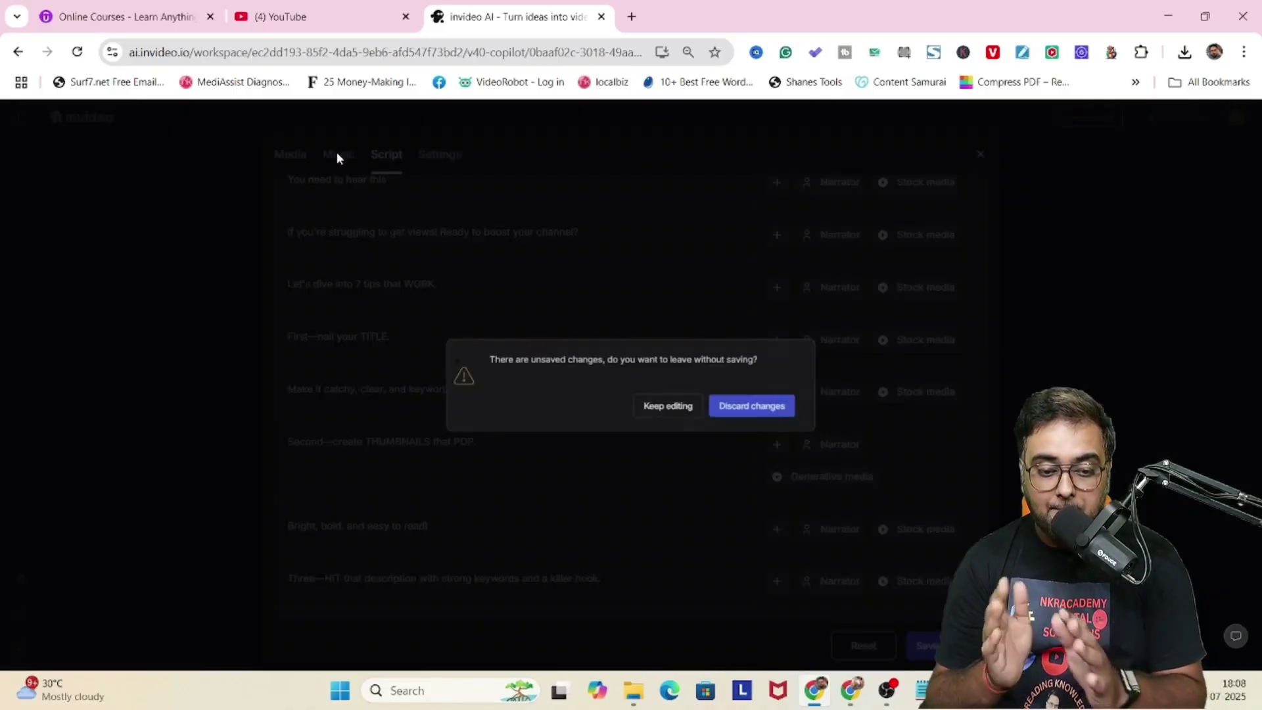
click(684, 411)
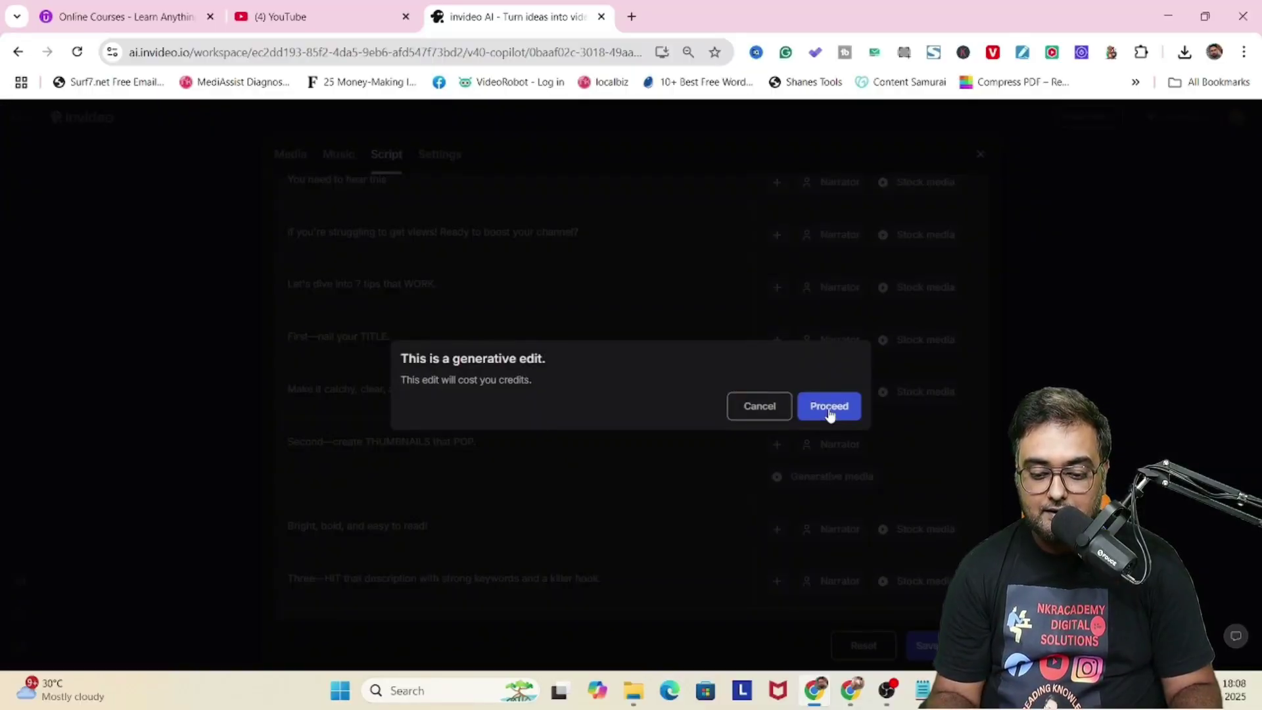
click(830, 407)
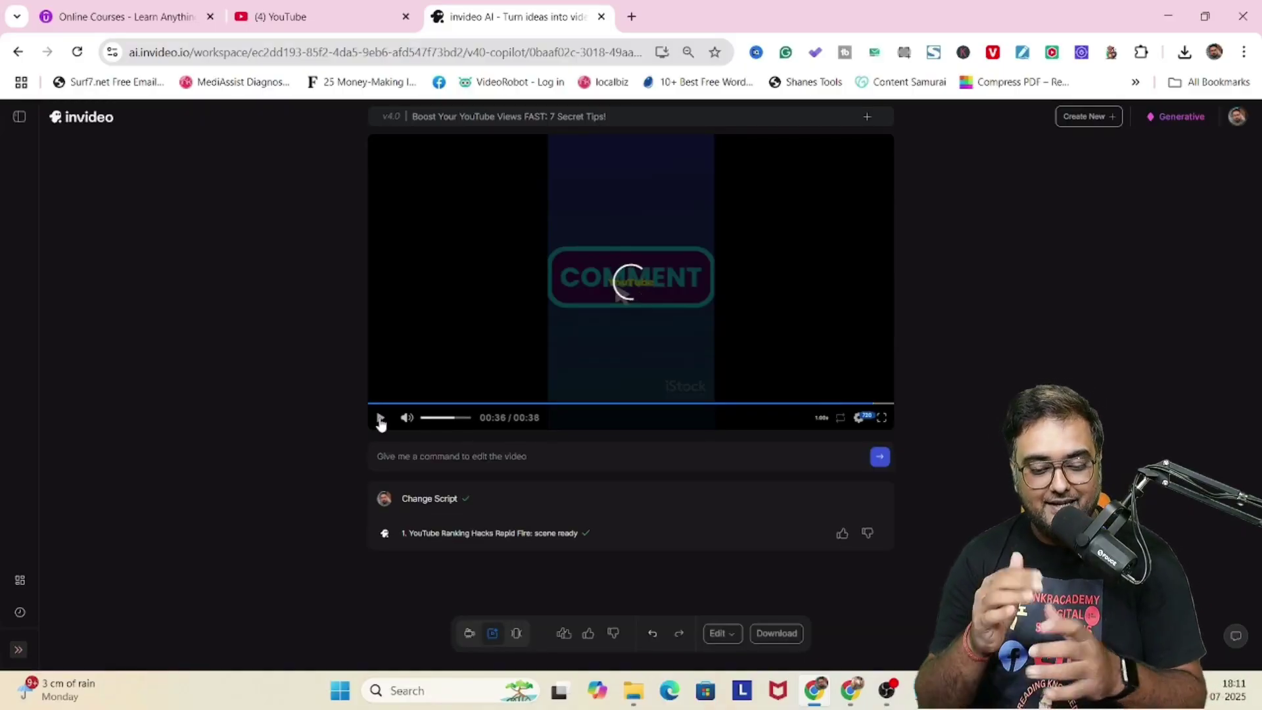
click(380, 419)
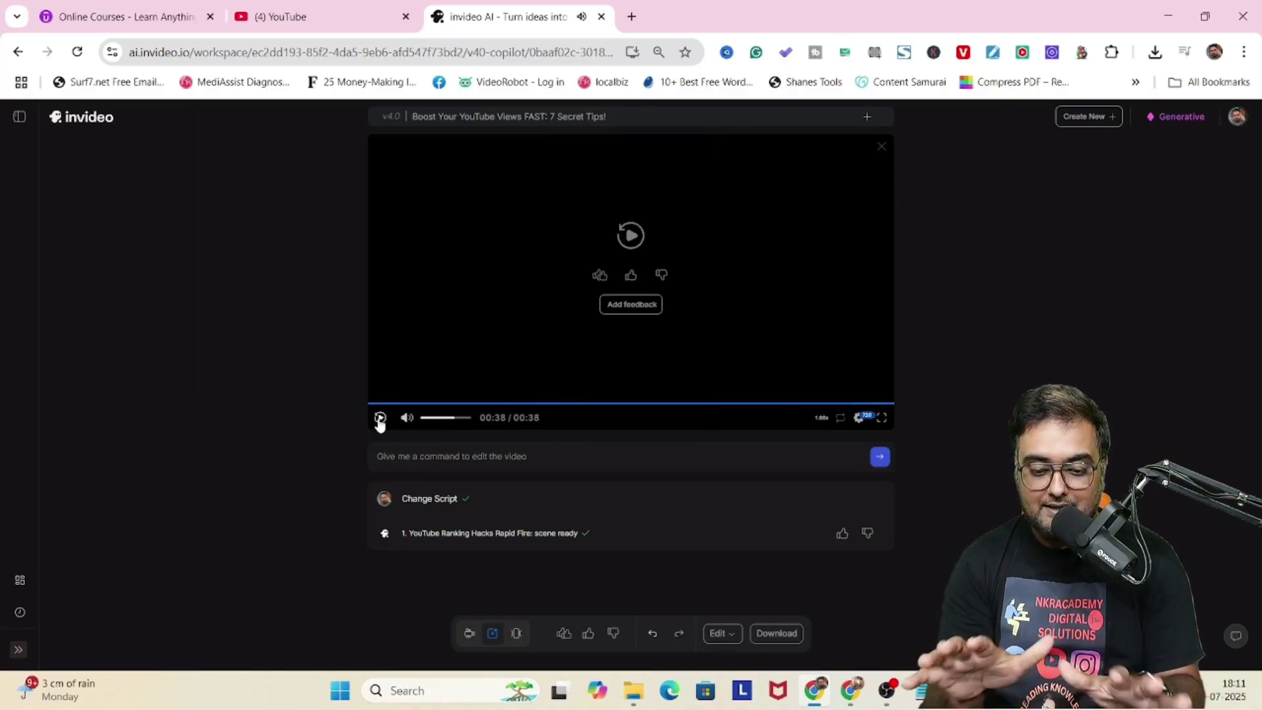
click(380, 419)
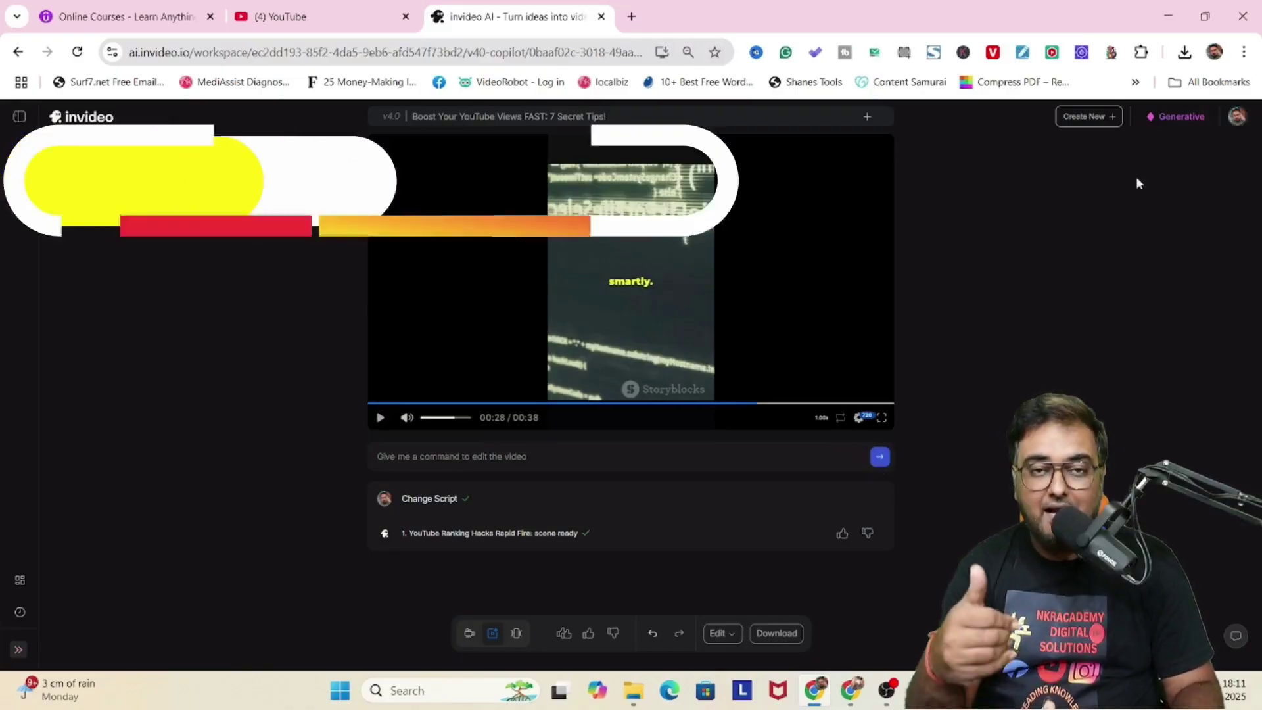
Replace media 9, the young vlogger clip, with the uploaded image of the woman in red
click(723, 635)
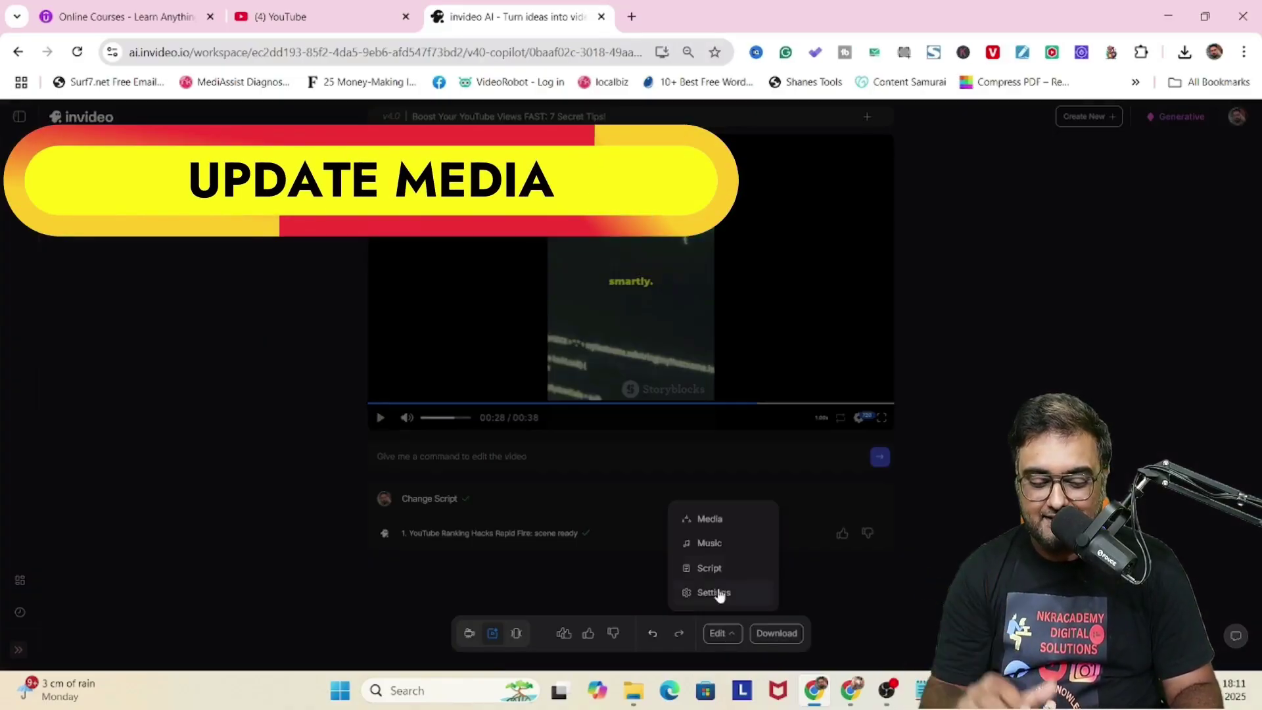
click(718, 520)
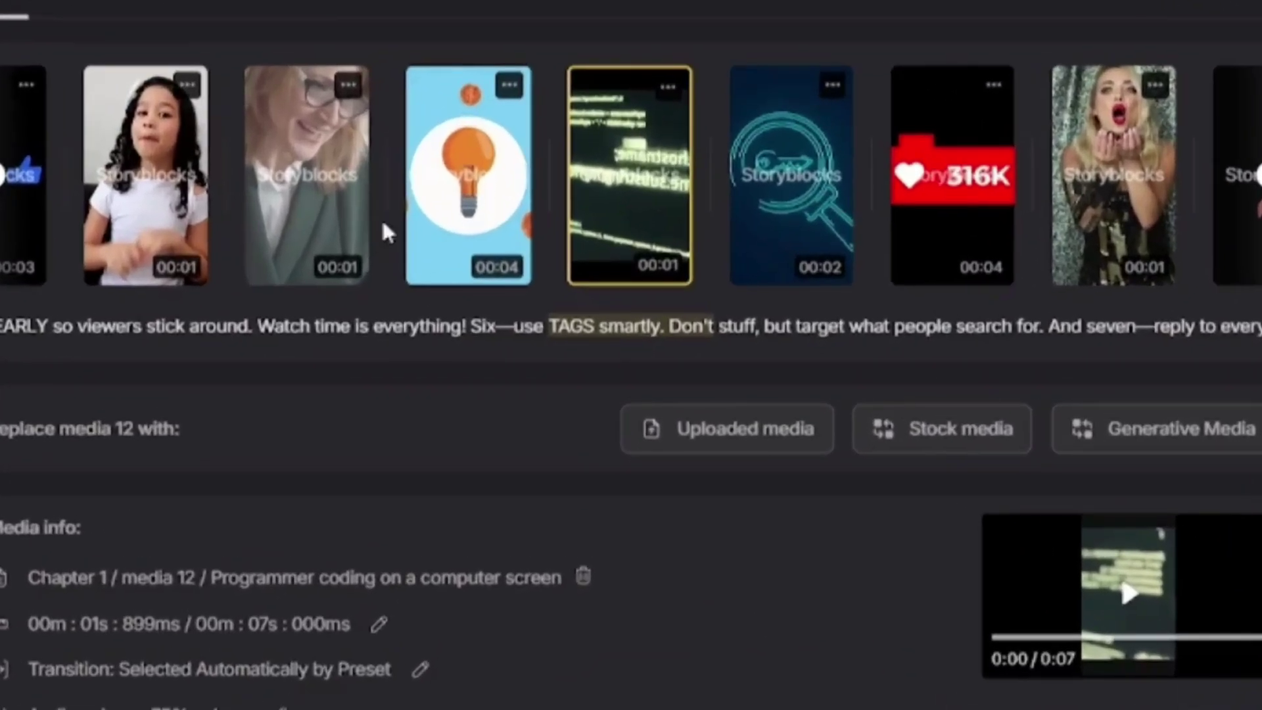
click(492, 192)
click(321, 197)
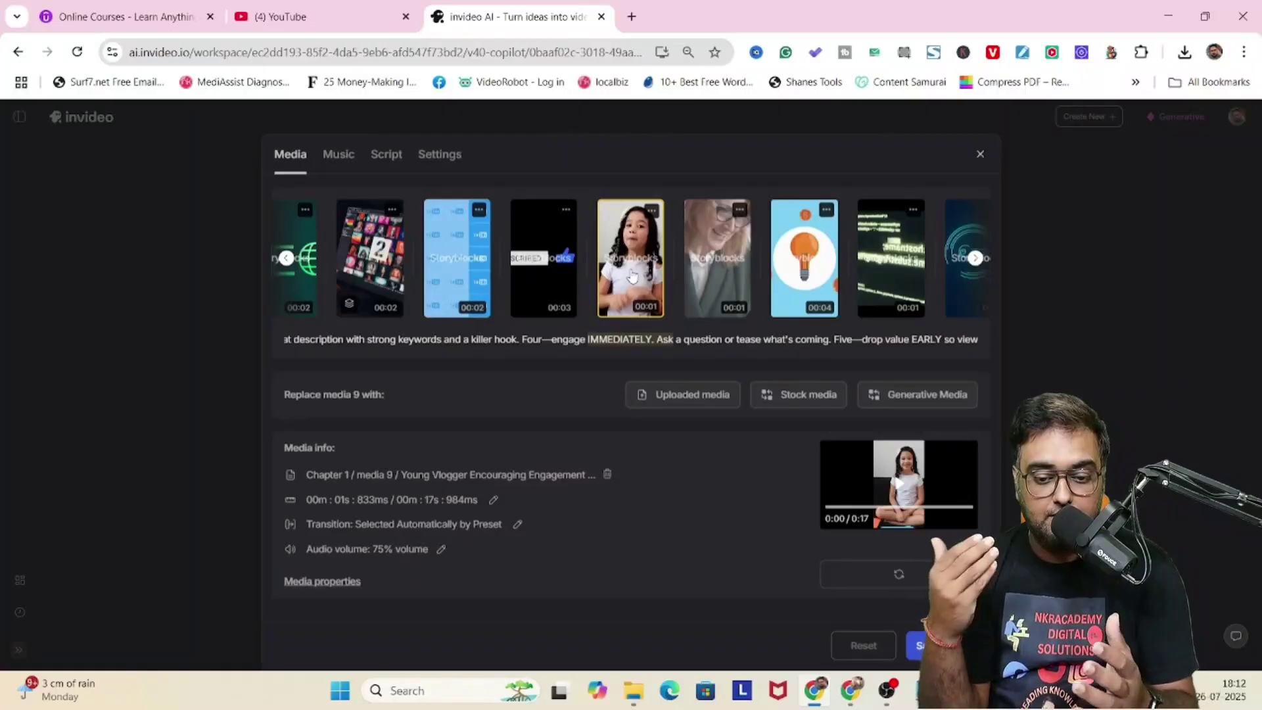
drag(385, 396, 283, 396)
click(688, 401)
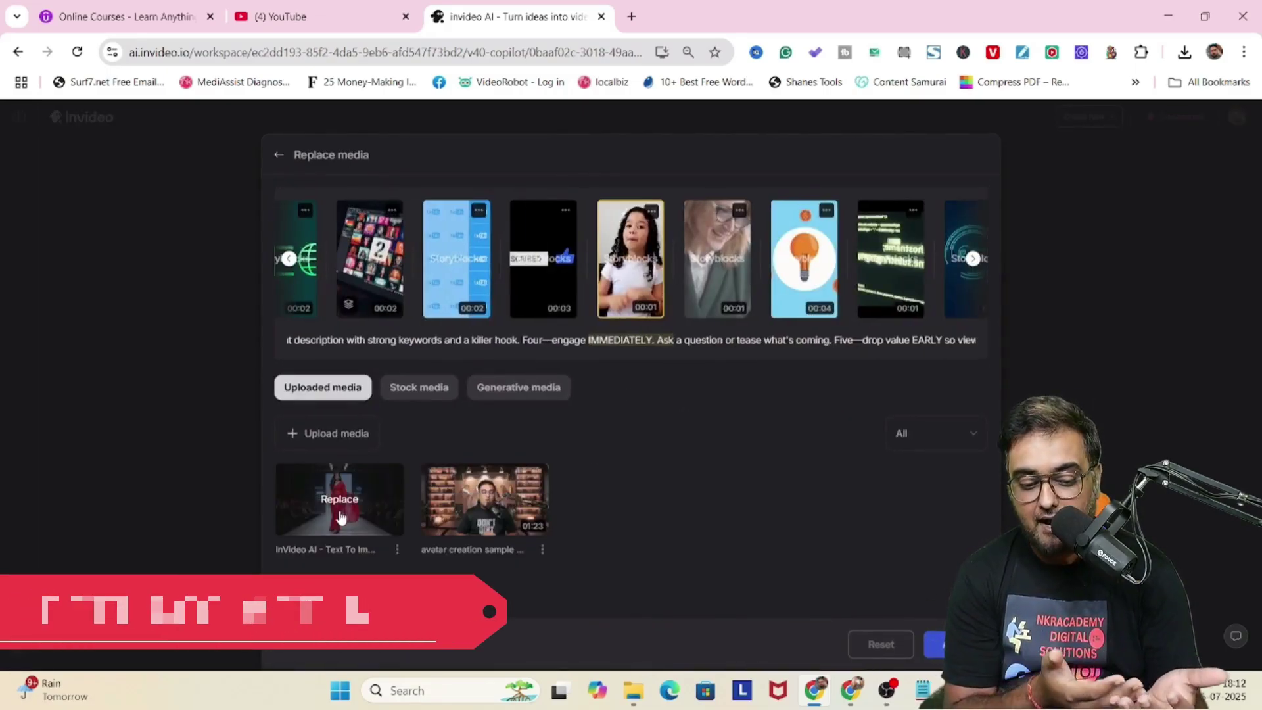
click(341, 518)
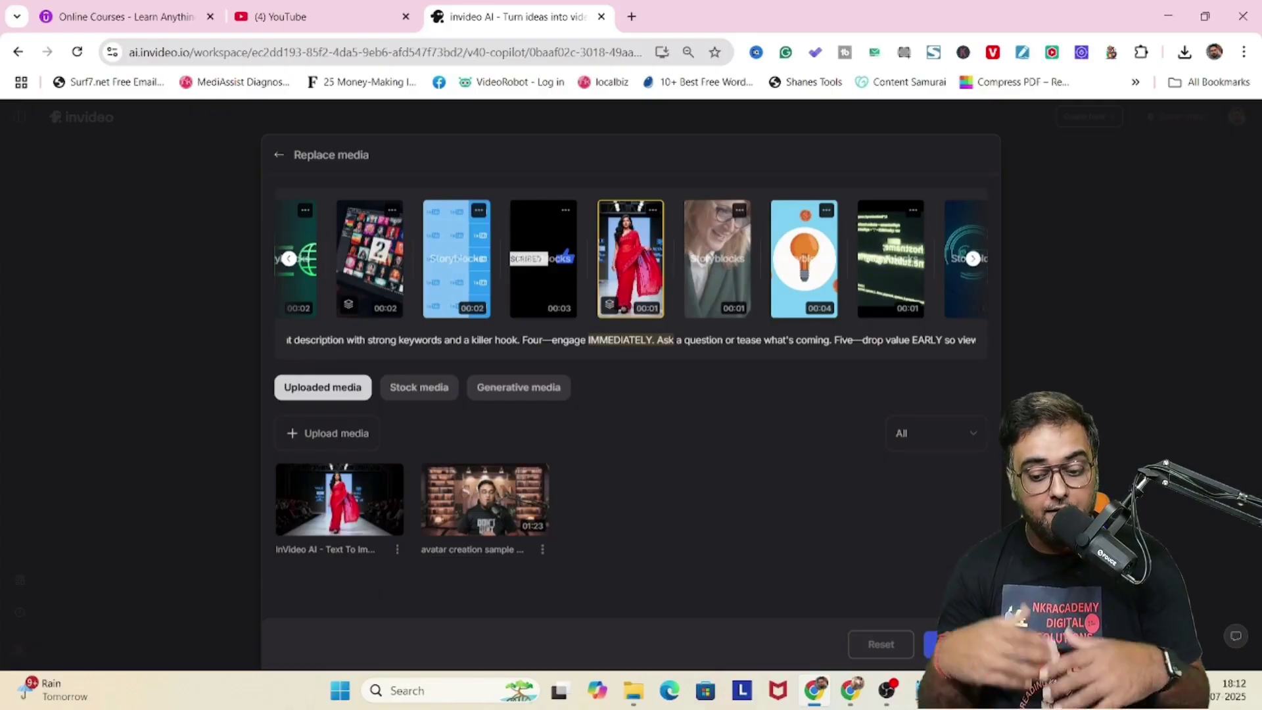
Replace media 12, the programmer coding clip, with a teal YouTube image found by searching the stock media for "youtube"
click(891, 259)
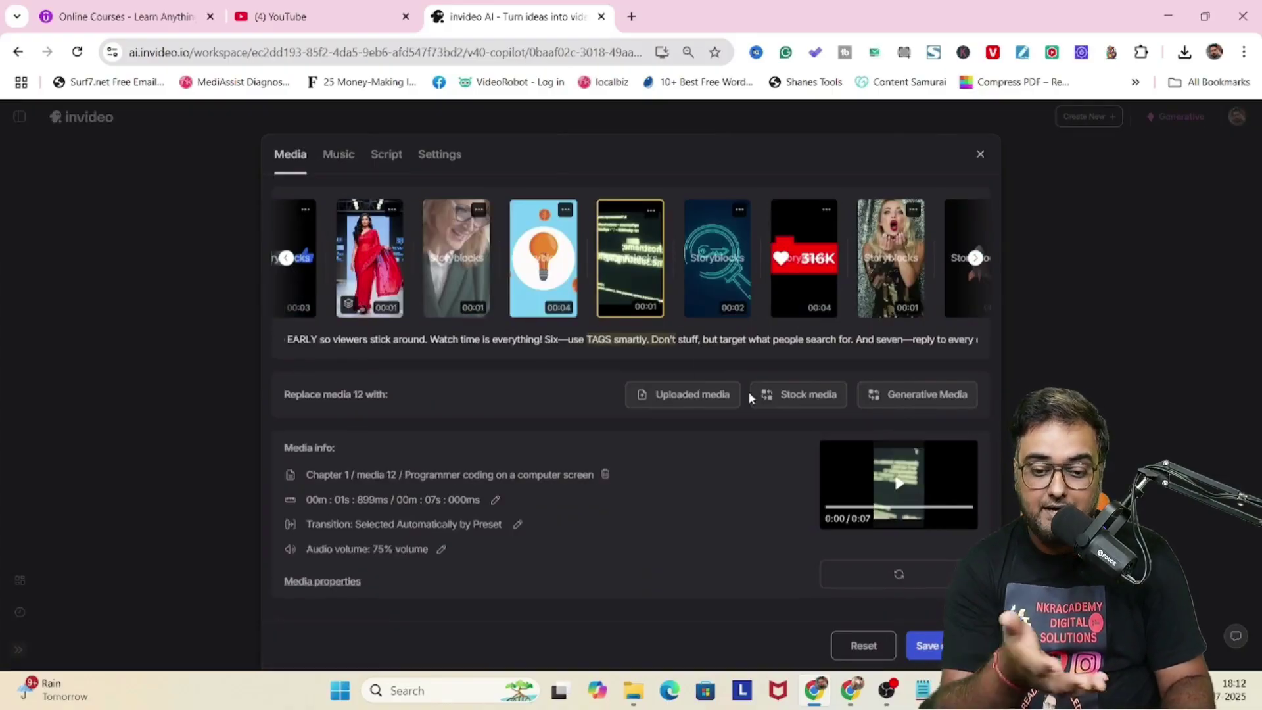
click(798, 396)
click(476, 440)
text(youtube)
key(Return)
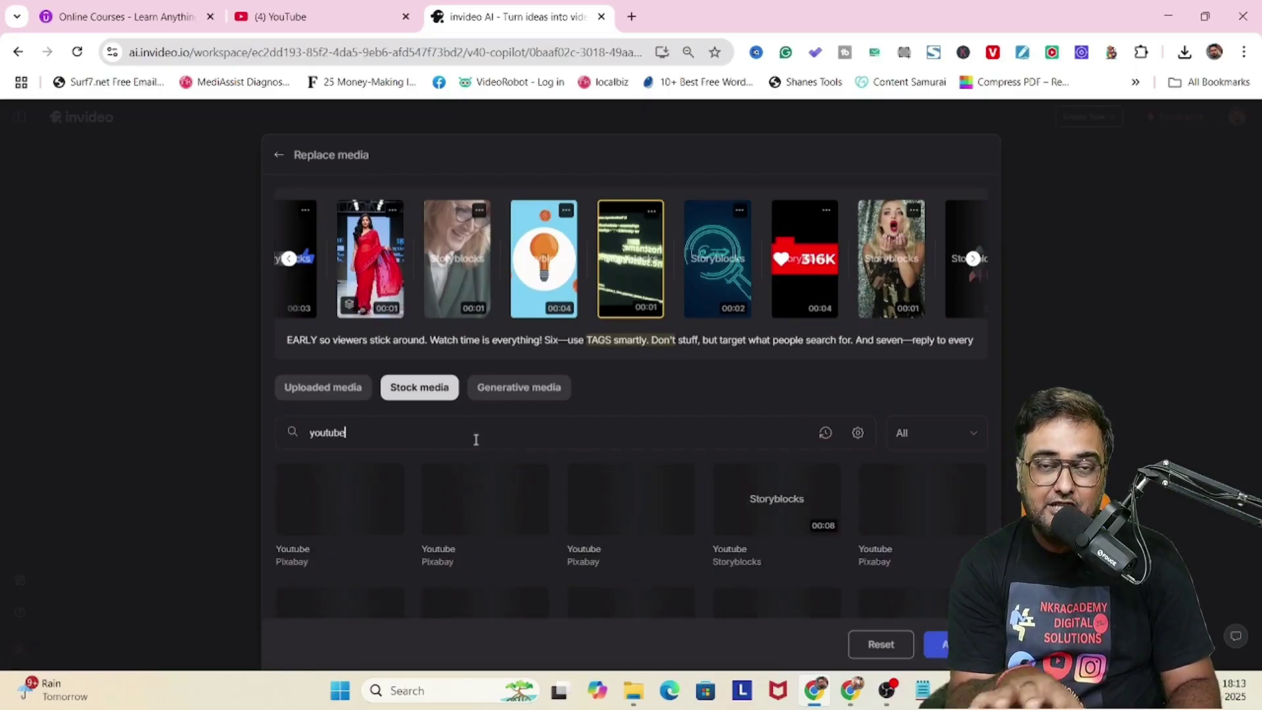
mouse_move(797, 530)
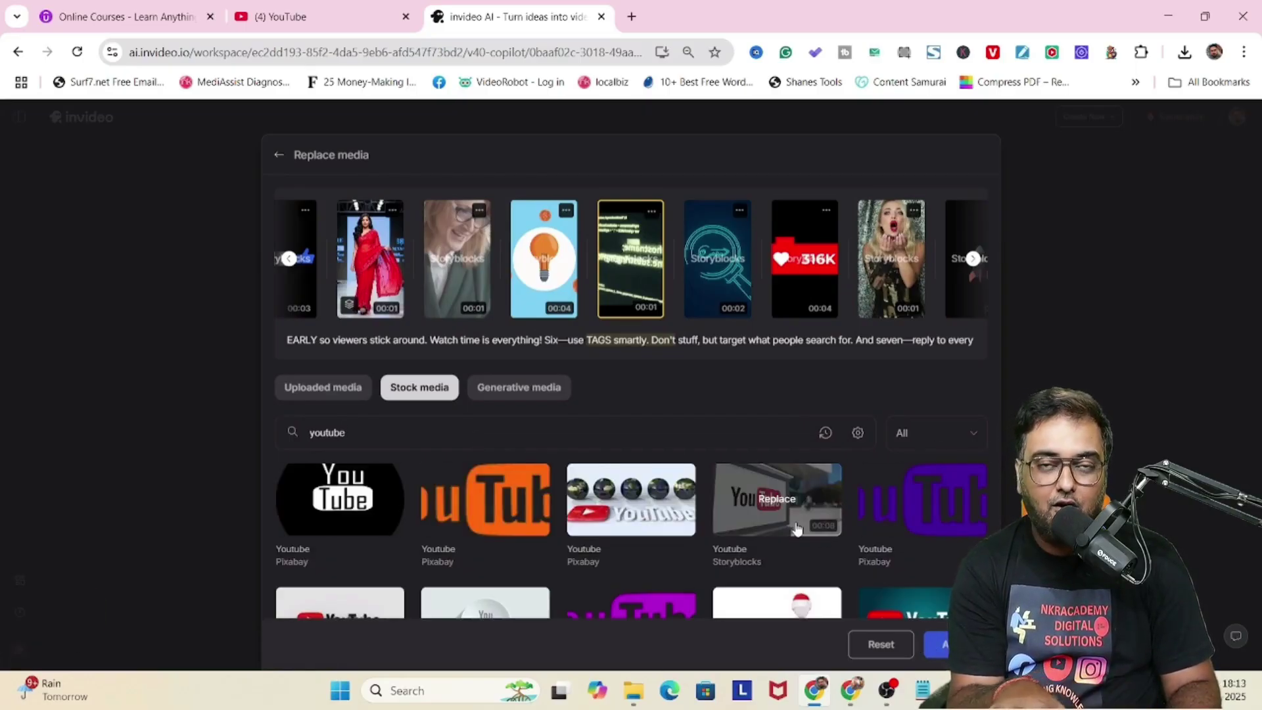
click(892, 613)
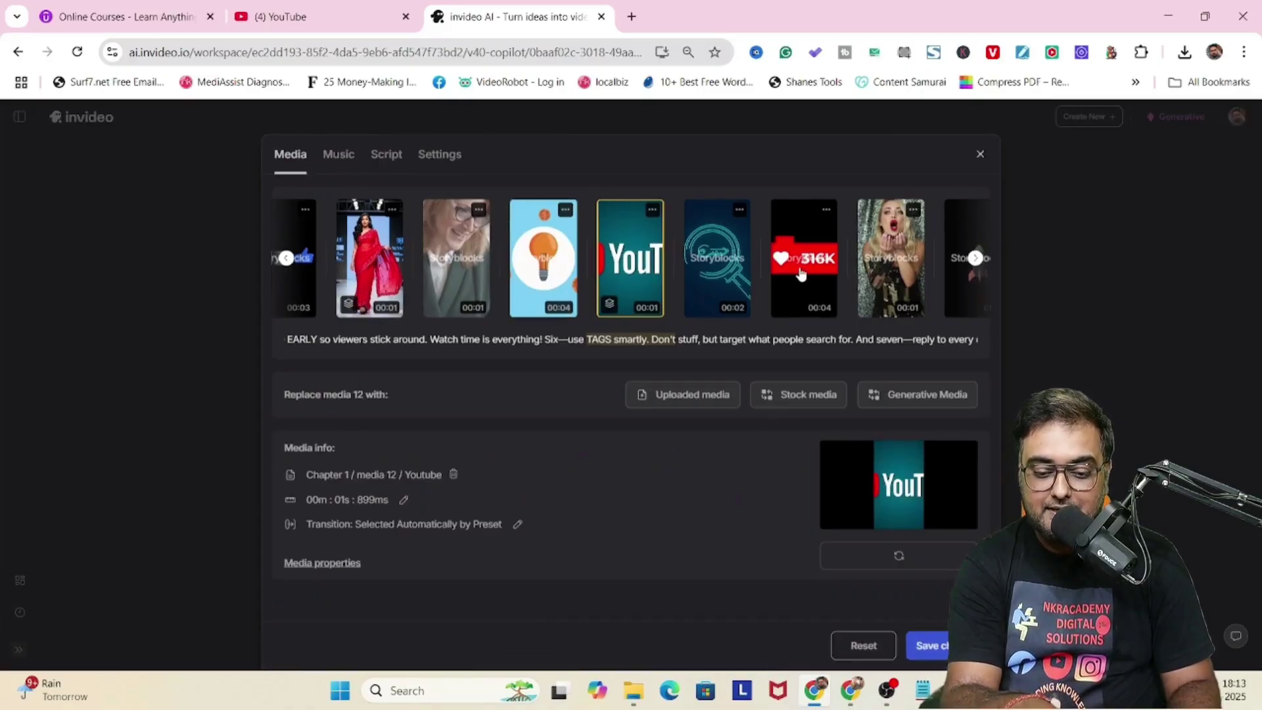
Upload the InVideo AI - Text To Clip Example file and use it to replace media 15, the woman blowing confetti
click(899, 279)
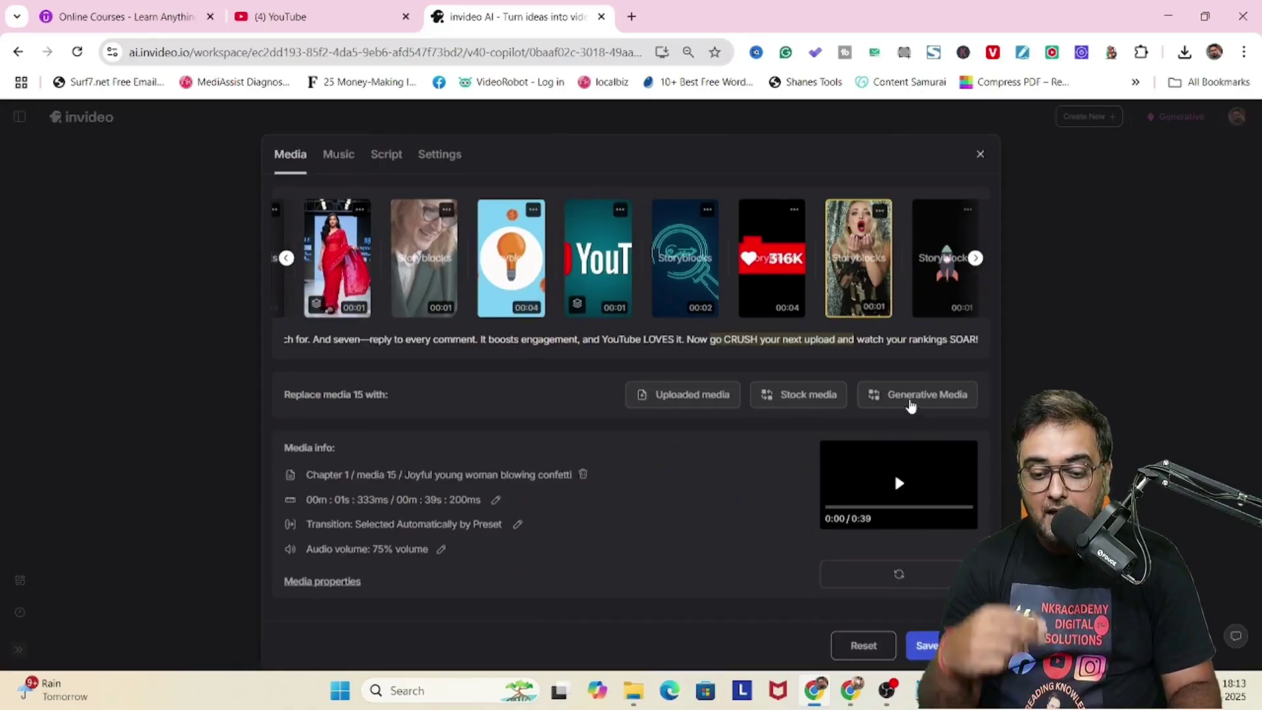
click(700, 397)
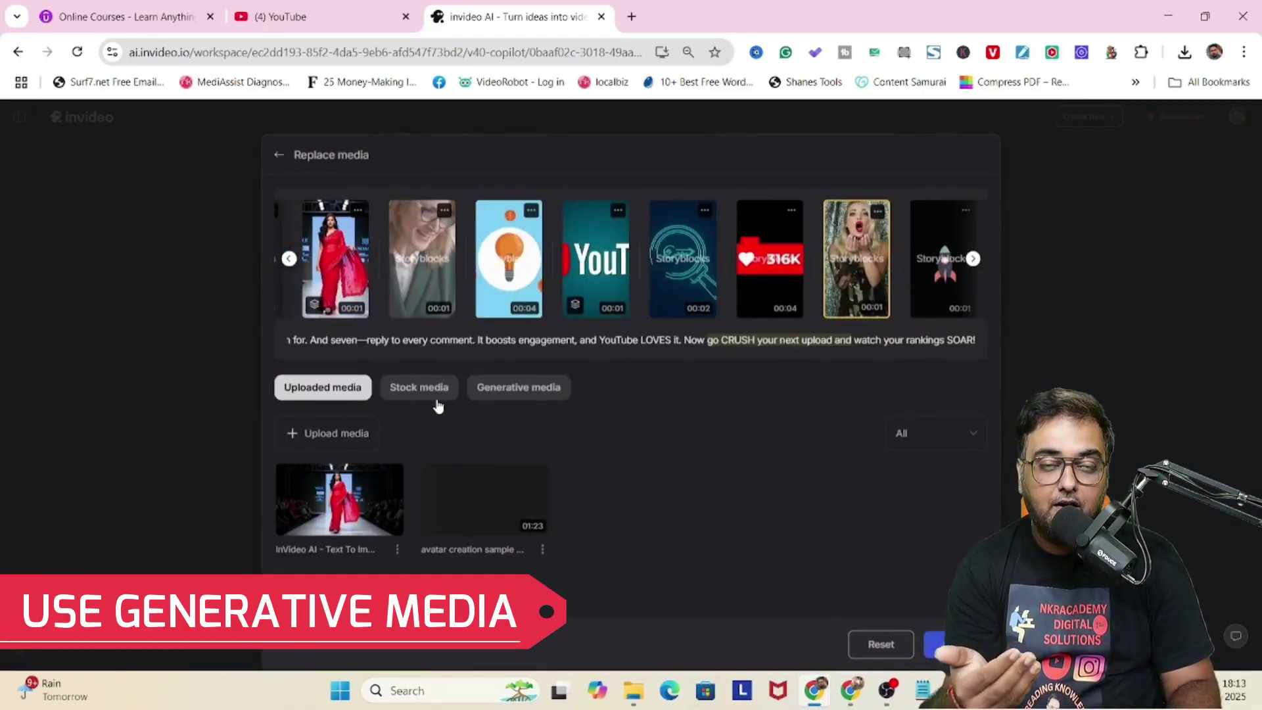
click(339, 432)
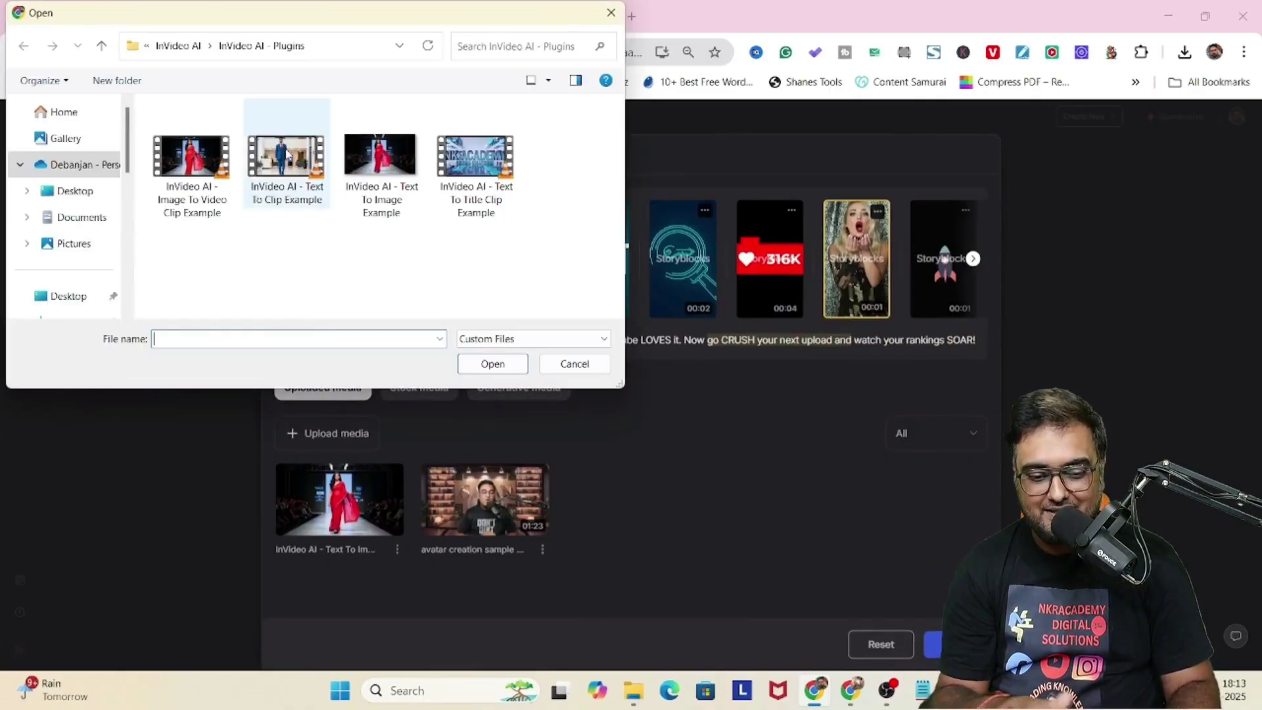
click(287, 161)
click(493, 364)
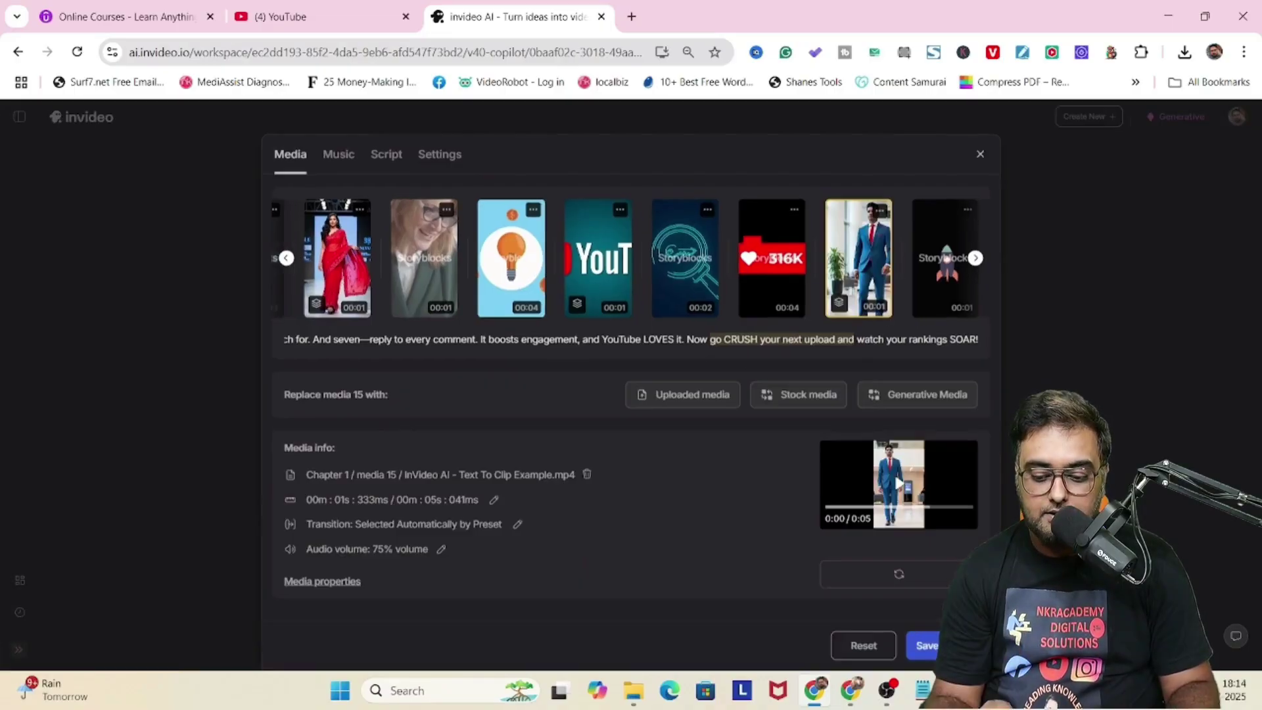
Save the media changes and open the download settings for the updated video
click(924, 645)
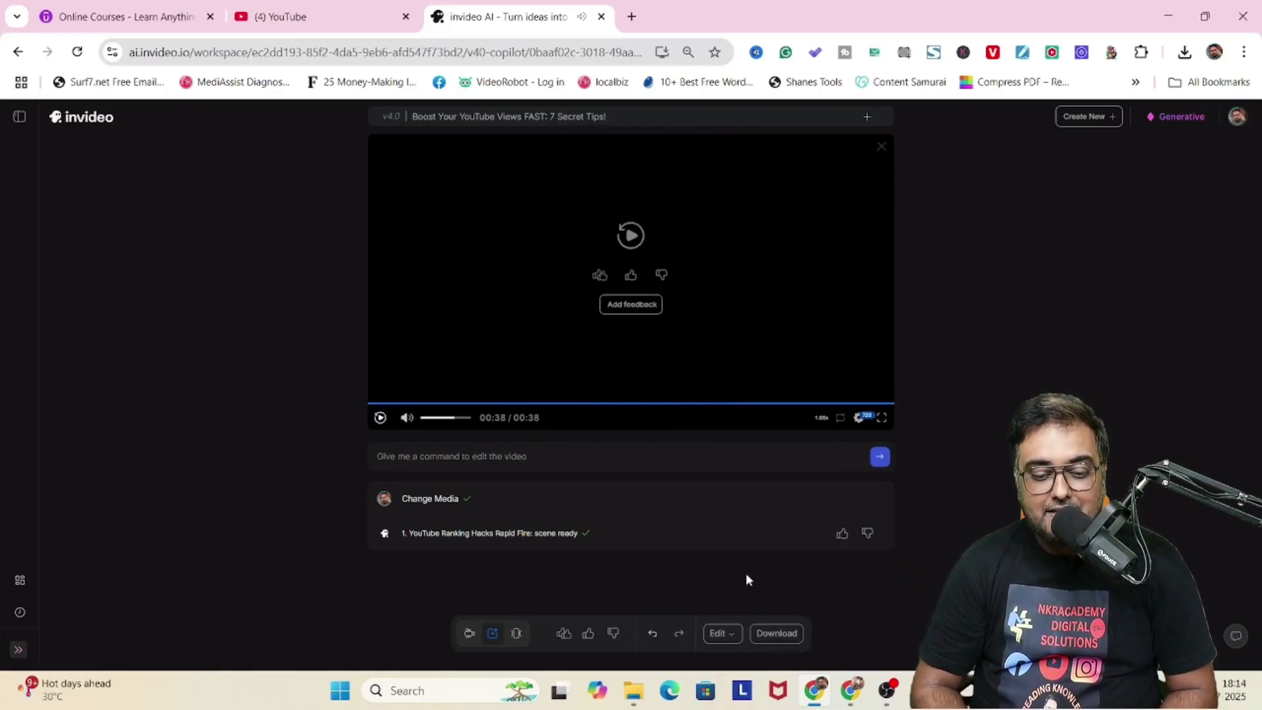
click(768, 634)
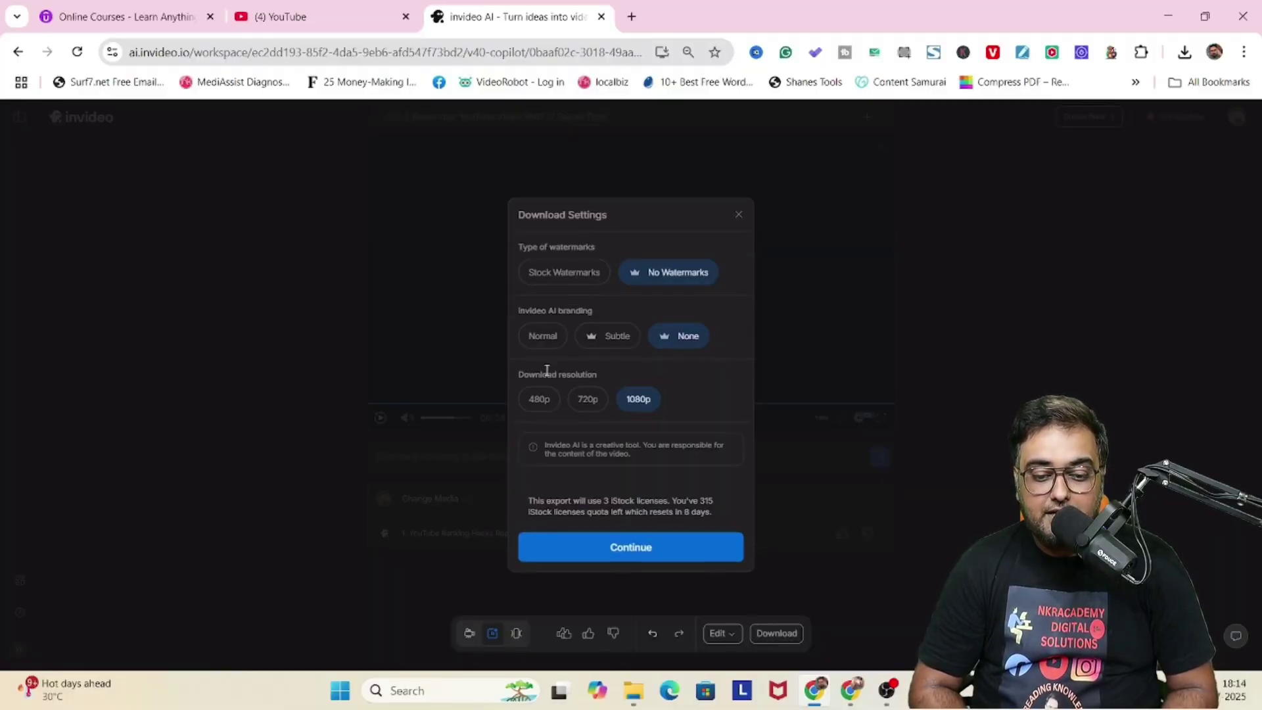
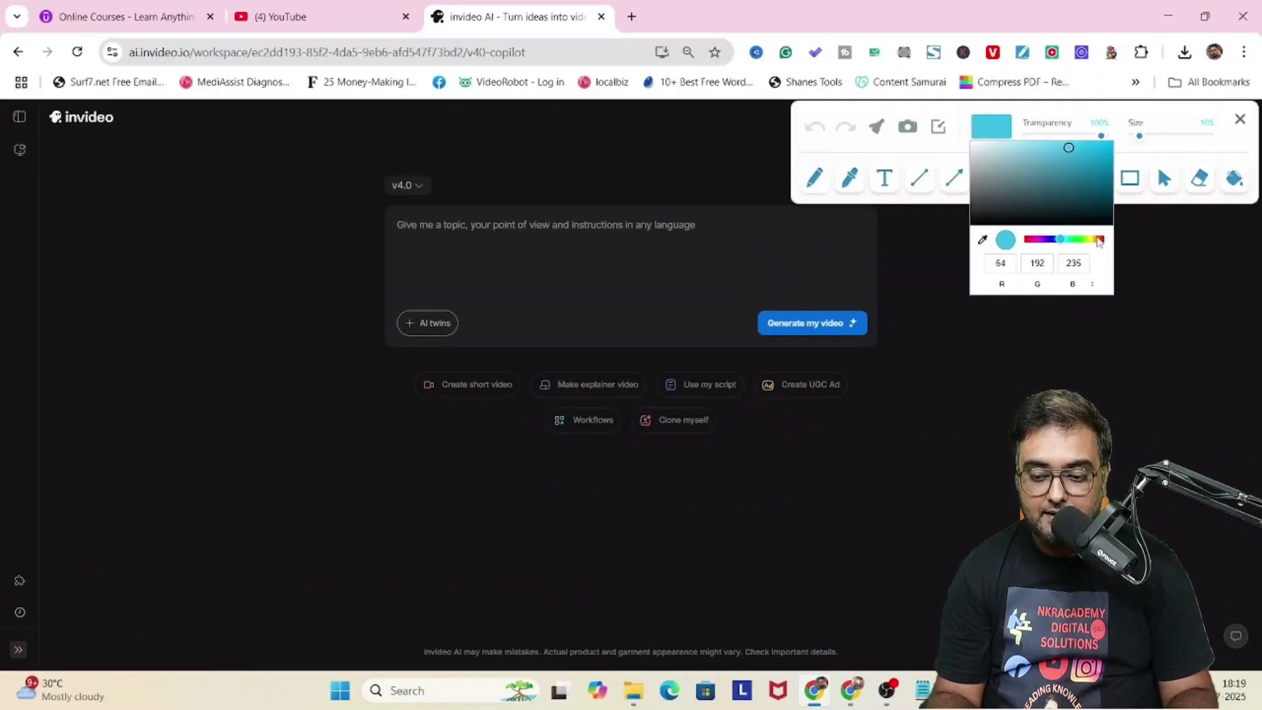
Draw a red annotation rectangle around the Make explainer video option on the start page
click(1099, 239)
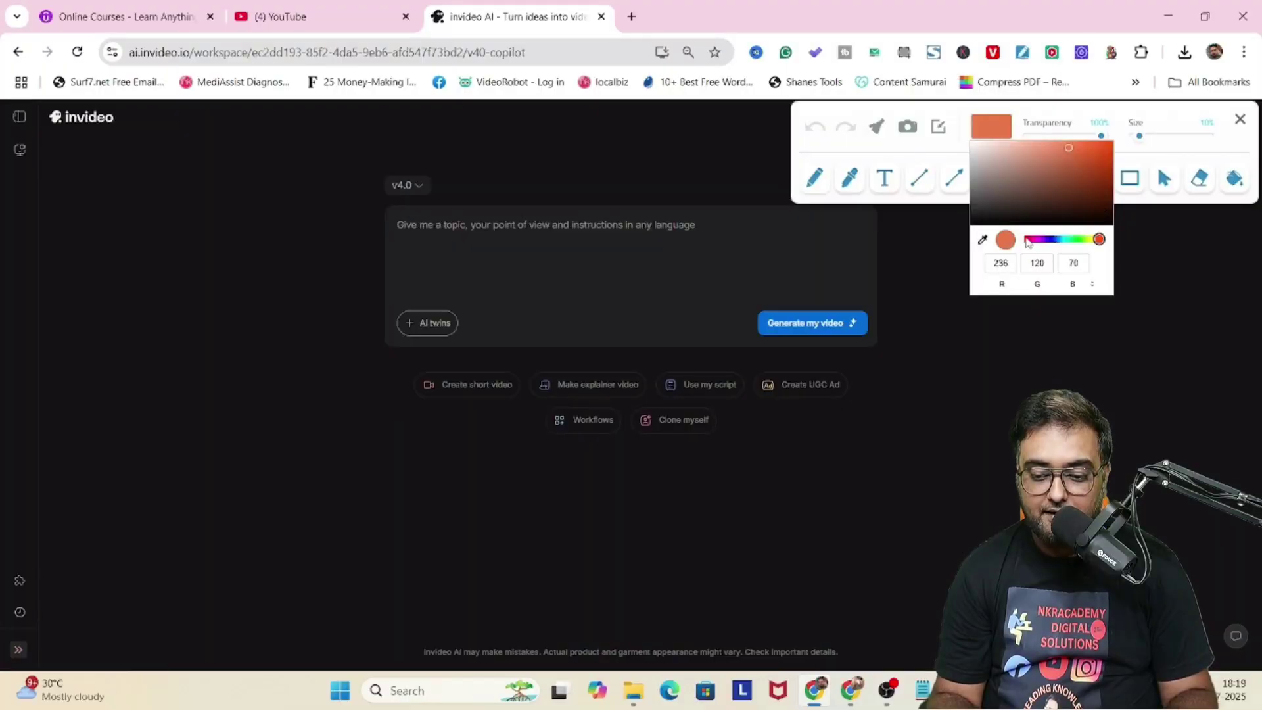
click(1128, 179)
drag(533, 362, 651, 403)
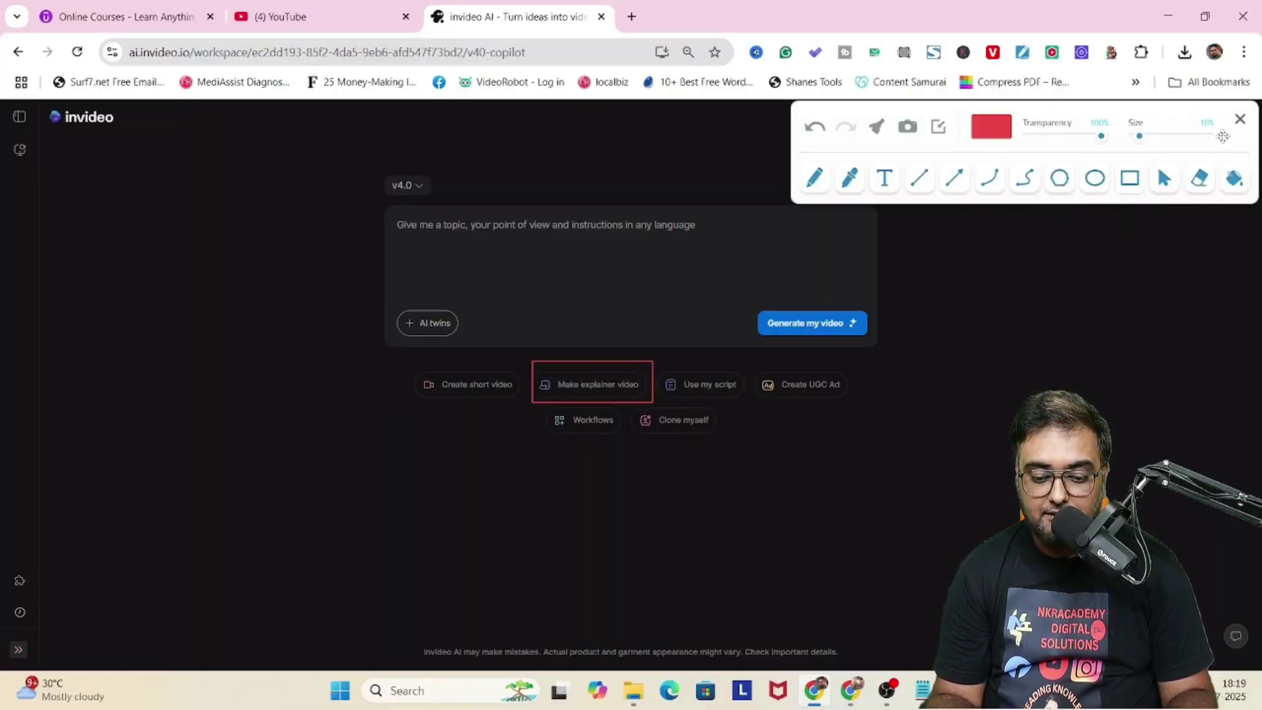
Start an explainer video with a length of 3 minutes, keeping YouTube as the platform
click(591, 384)
click(380, 318)
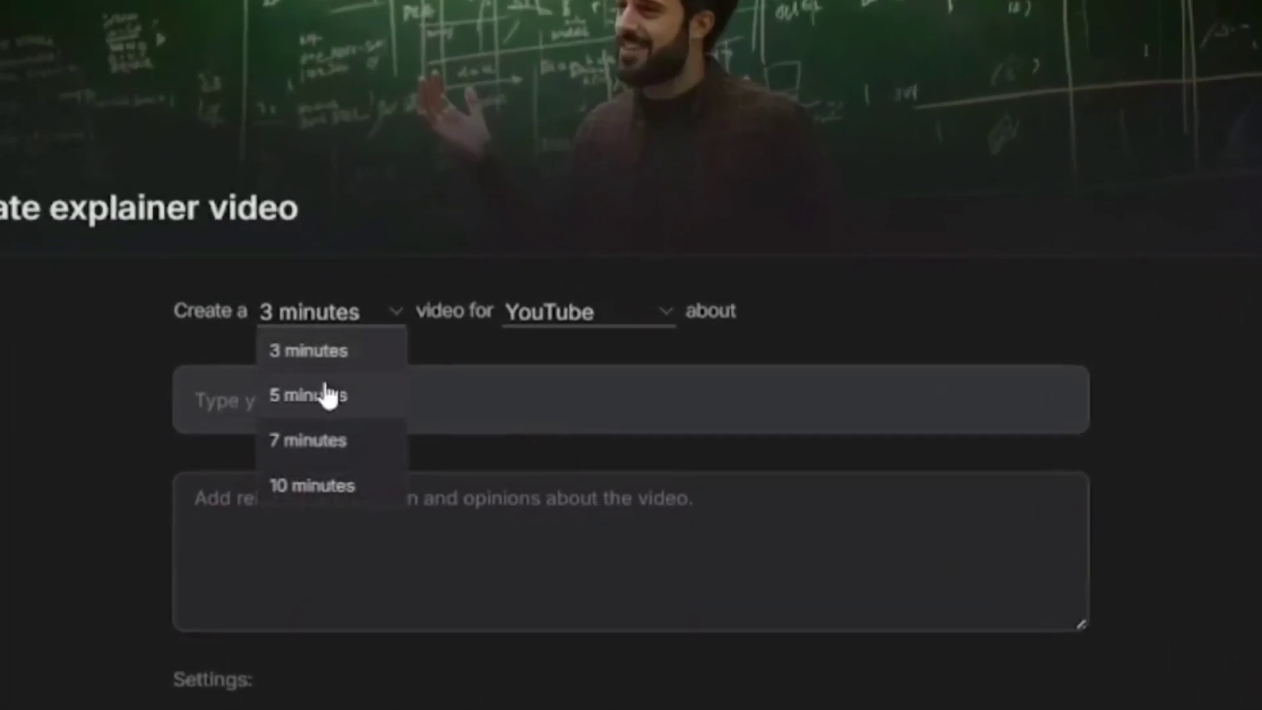
click(330, 353)
click(656, 324)
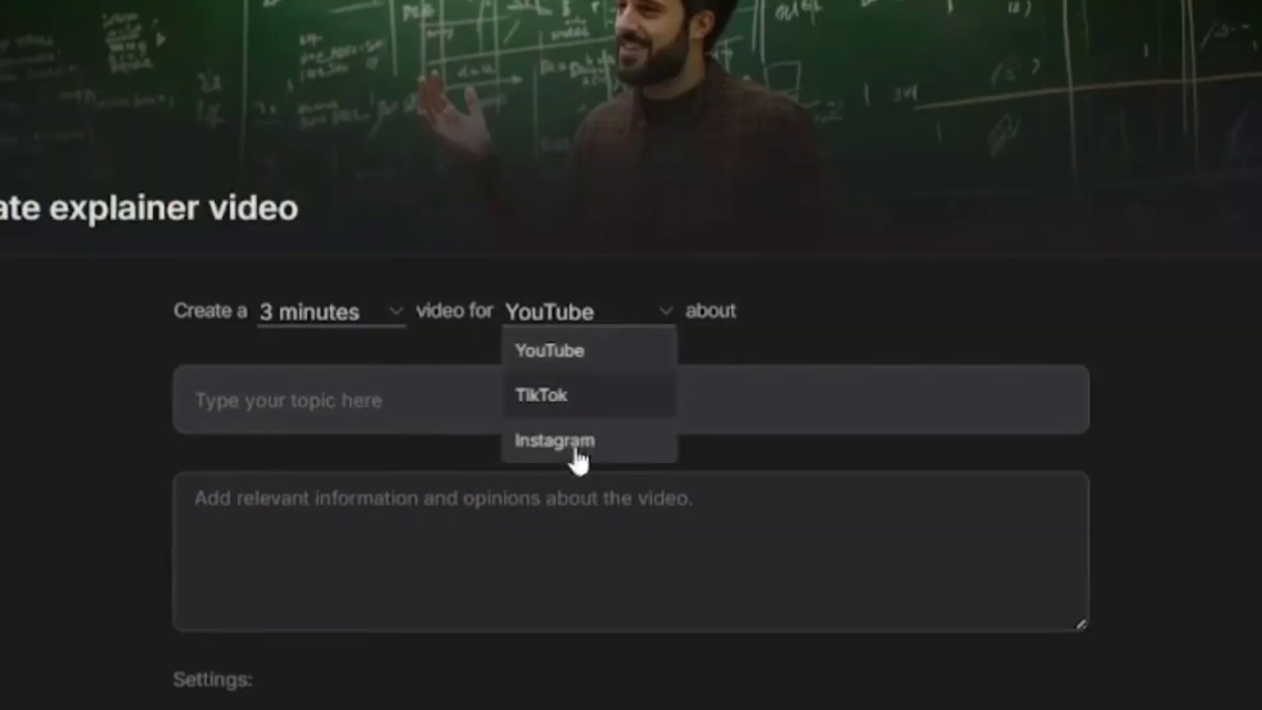
Enter "5 Tips To Loose Weight After Pregnancy Without Heavy Exercises" as the explainer video's topic
click(464, 394)
text(How To)
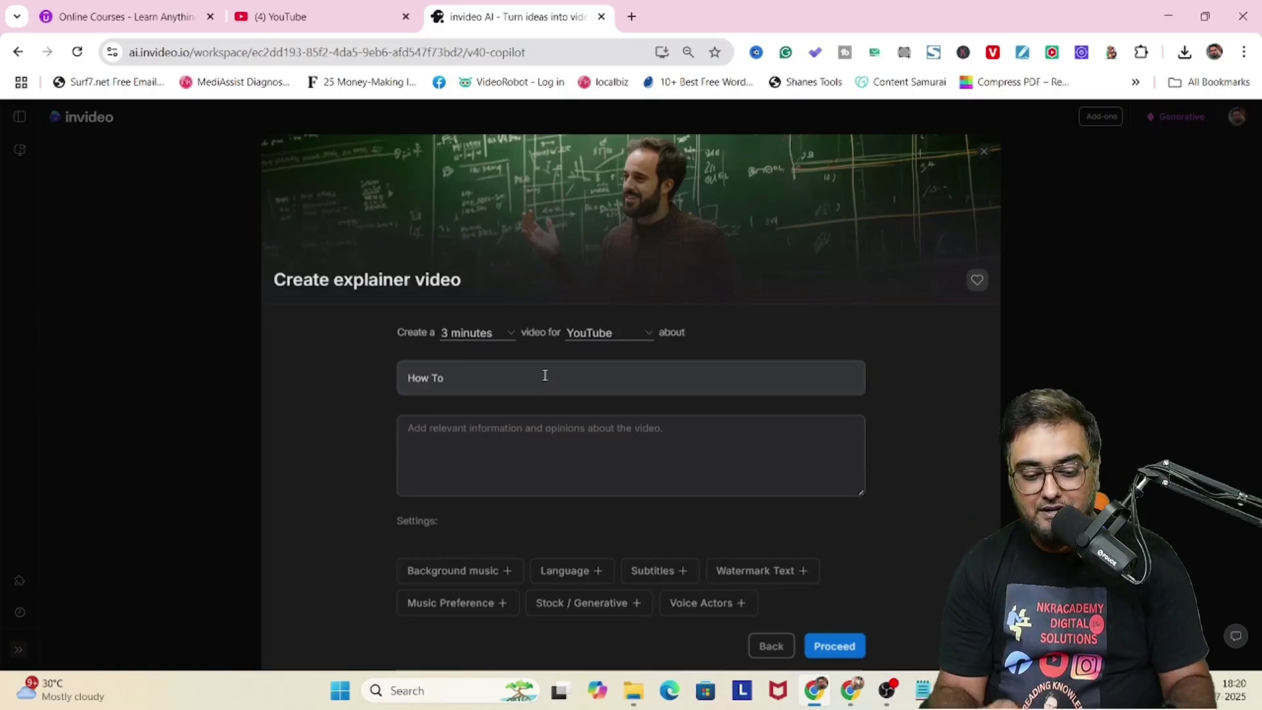
key(BackSpace)
key(BackSpace)
key(BackSpace)
text(To Loose Weight After Pregnancy Without Heavy Exercises)
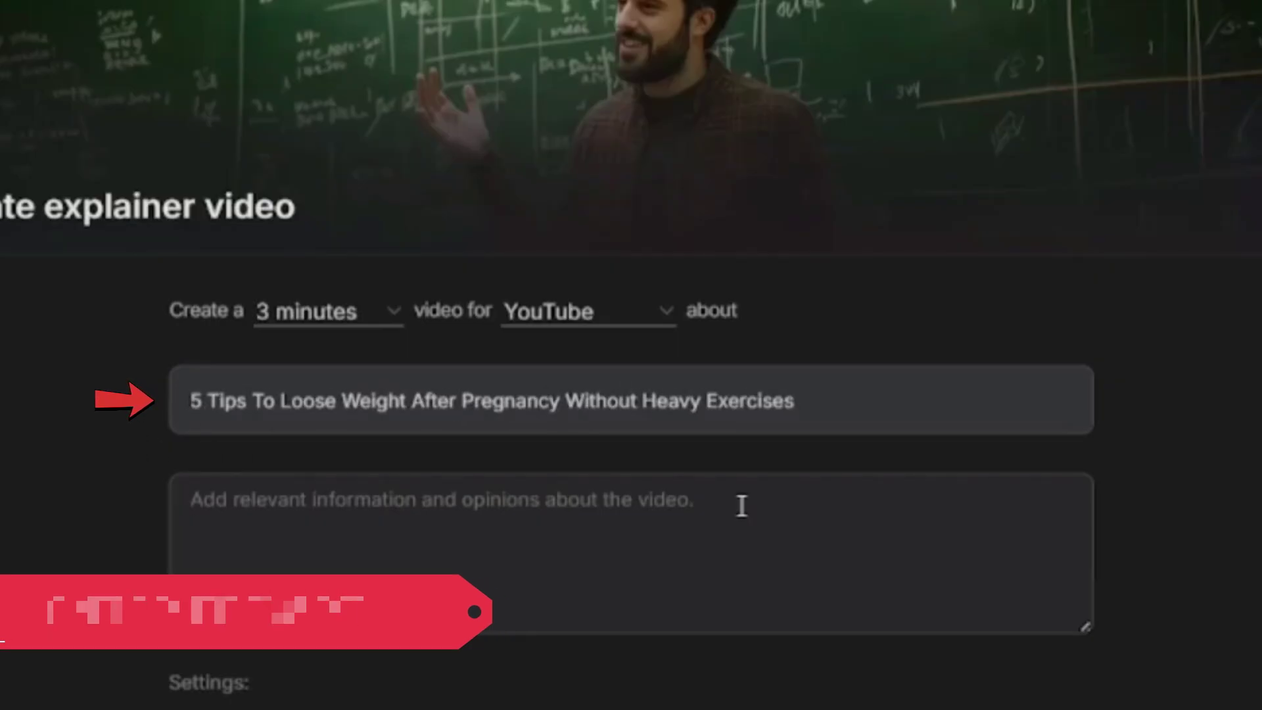
Describe the video as "Post Pregnancy Weight Loss Tips For Woman Over 30 Who Can Not Do Heavy Exercises."
click(741, 507)
text(After)
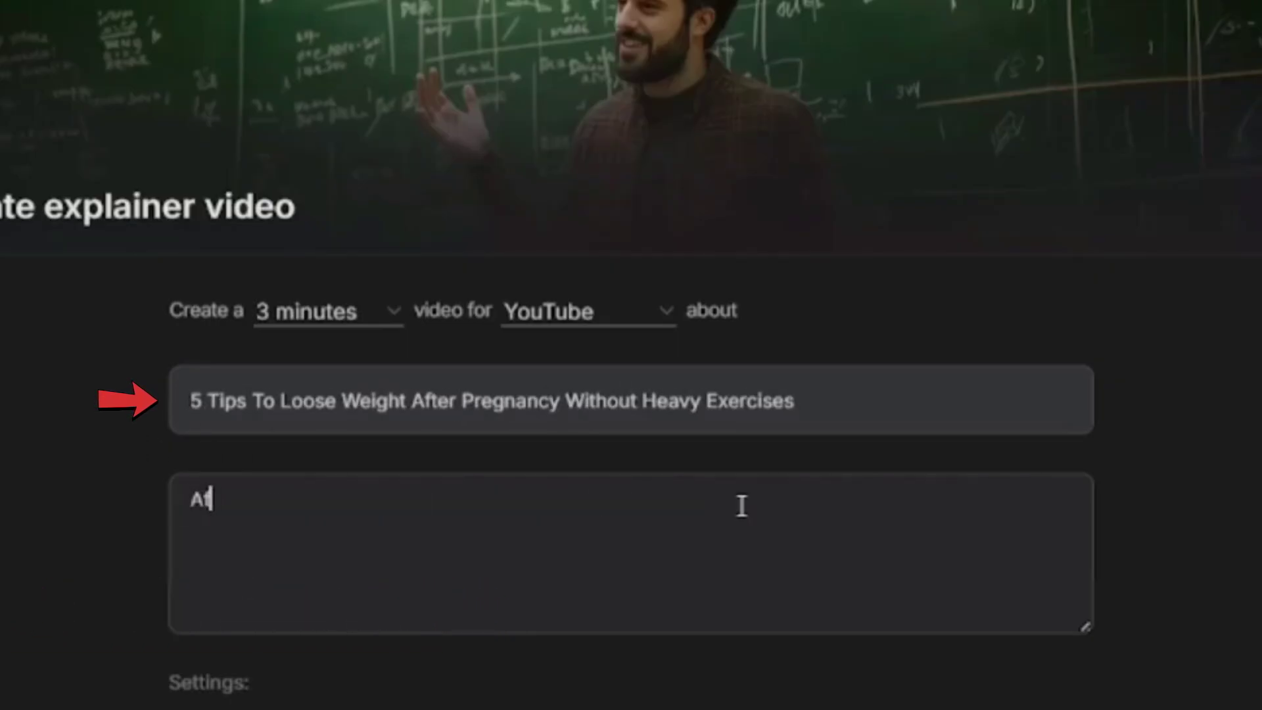
text( Pregnancy W)
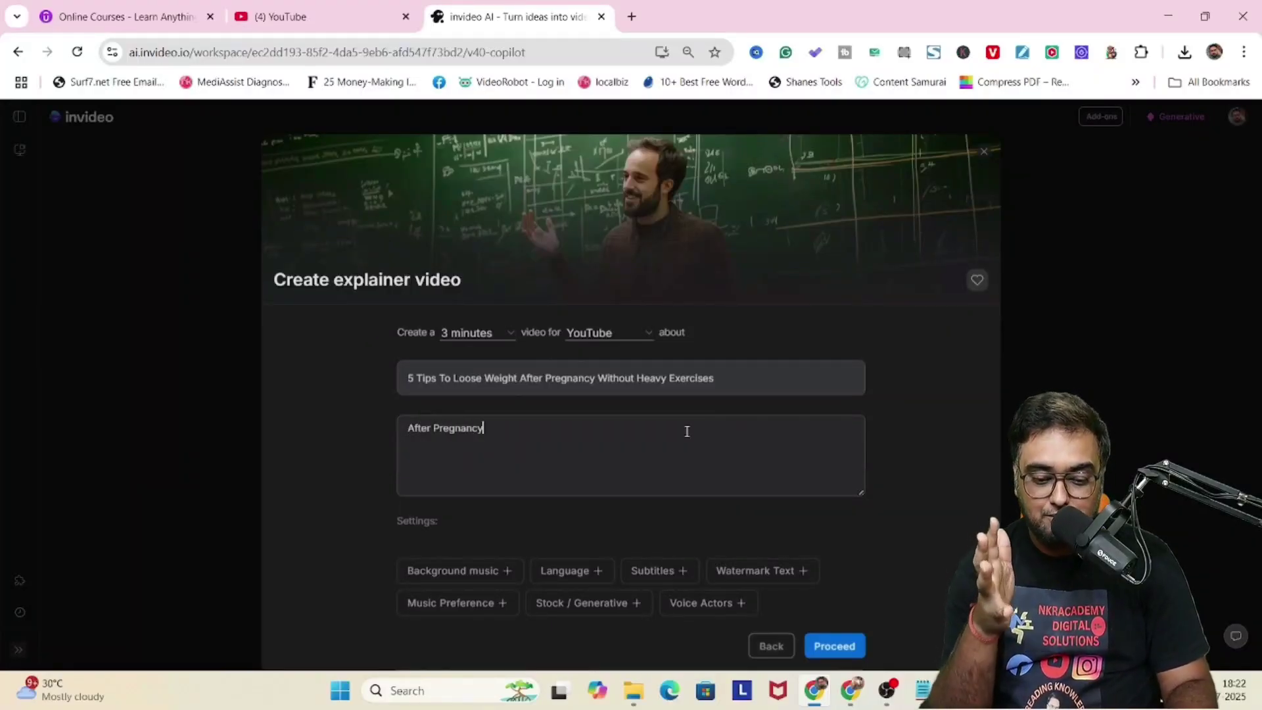
text(eight Lo)
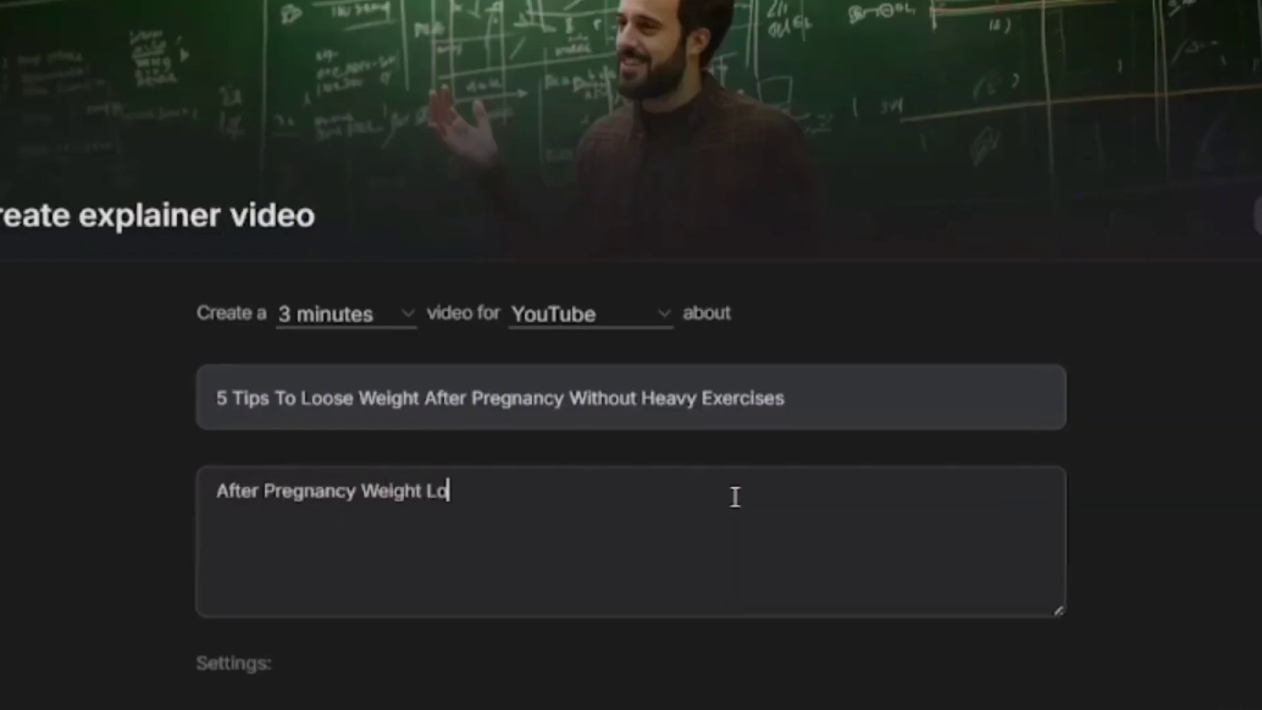
text(ss Tips For Woman)
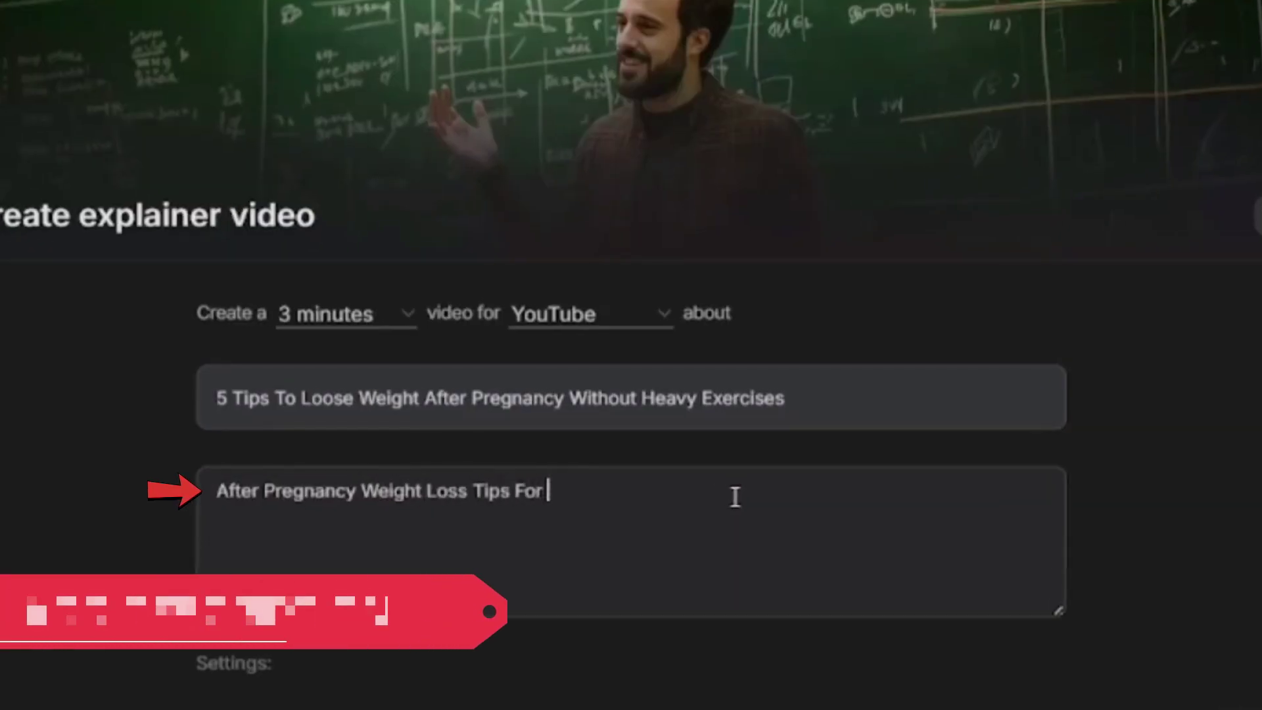
text( Over 30 Who Can Not Do Heavy Exercises.)
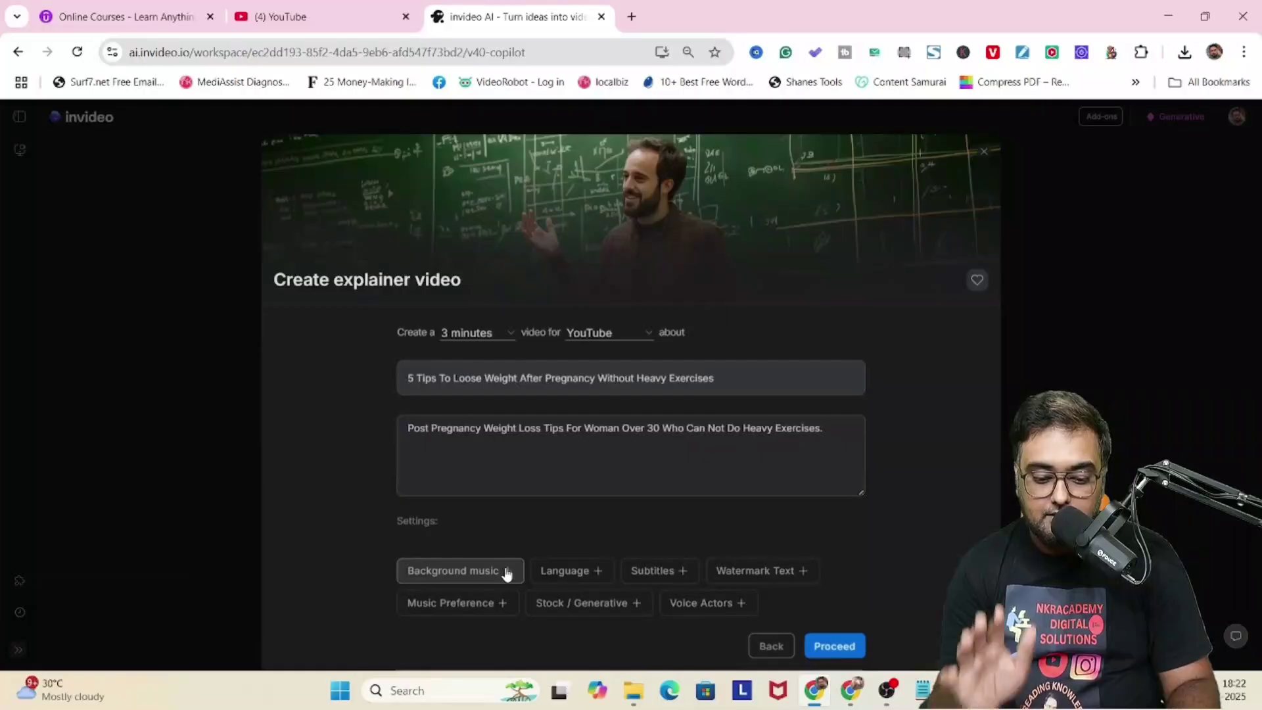
Add a background music setting of "fast and energetic" and a language setting of English
click(507, 572)
text(fast)
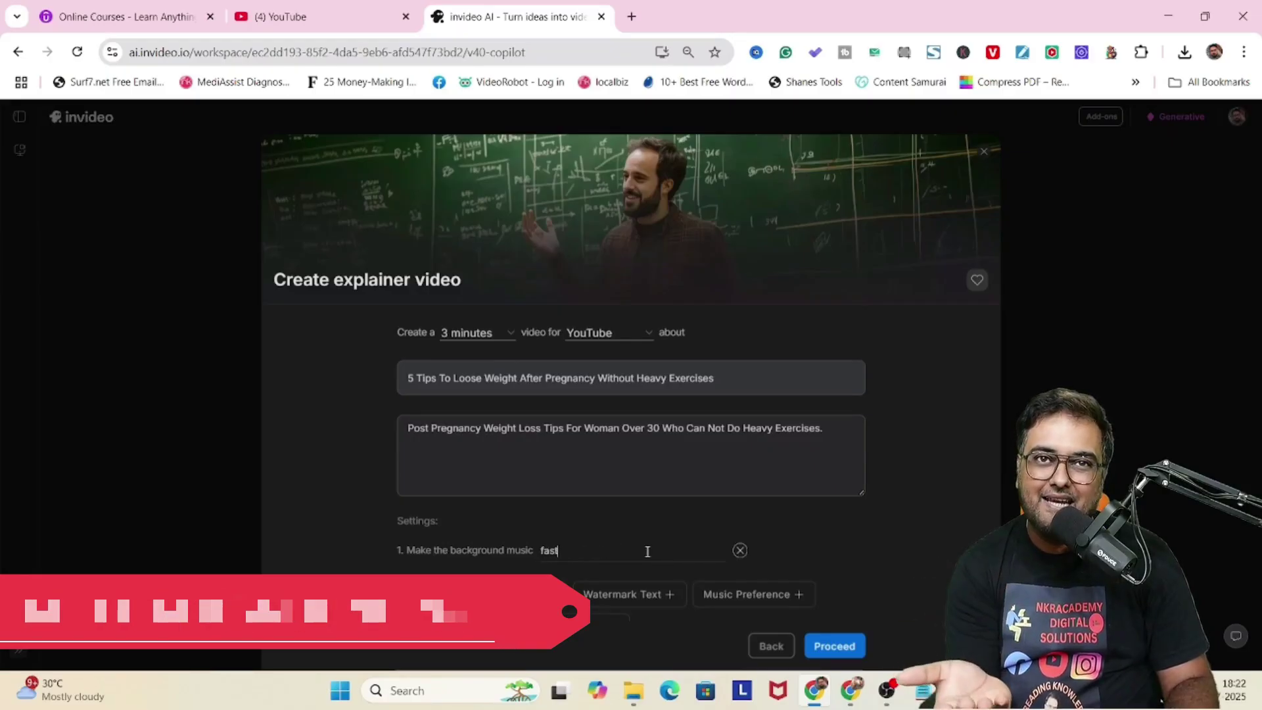
text( and energetic)
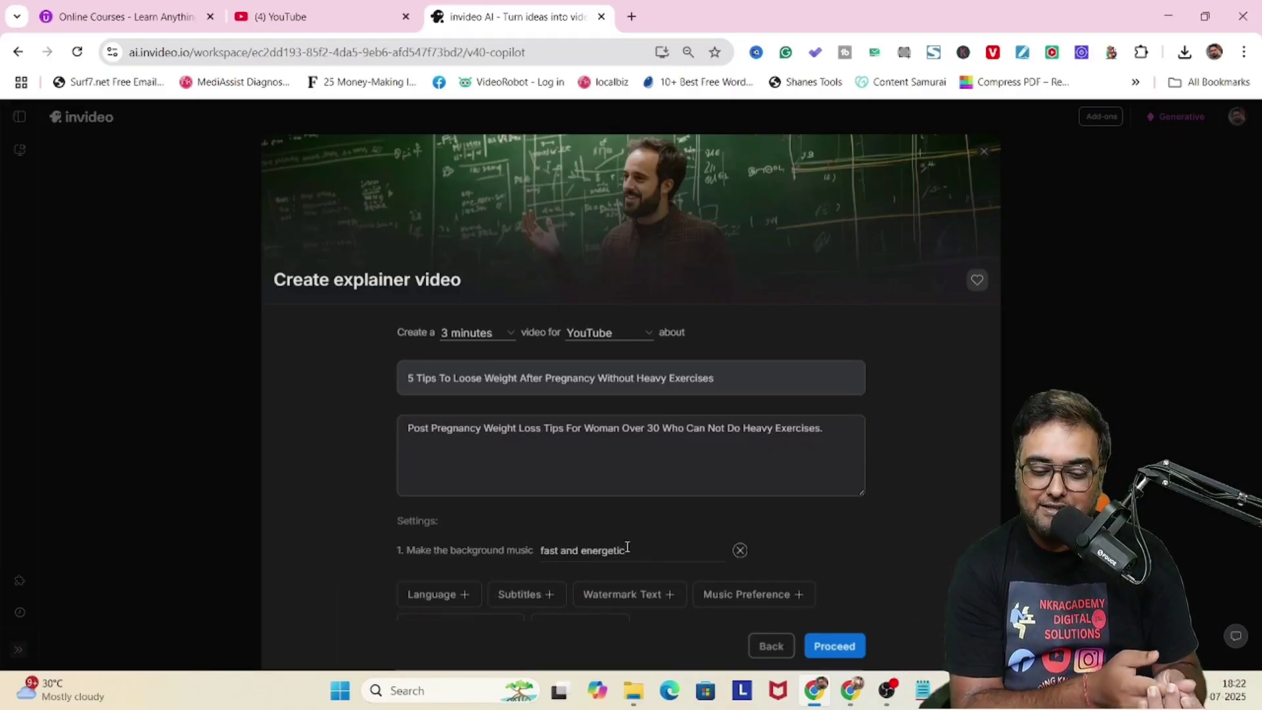
click(438, 594)
Add a subtitle setting that uses all caps subtitles with a spoken word highlight
click(1244, 52)
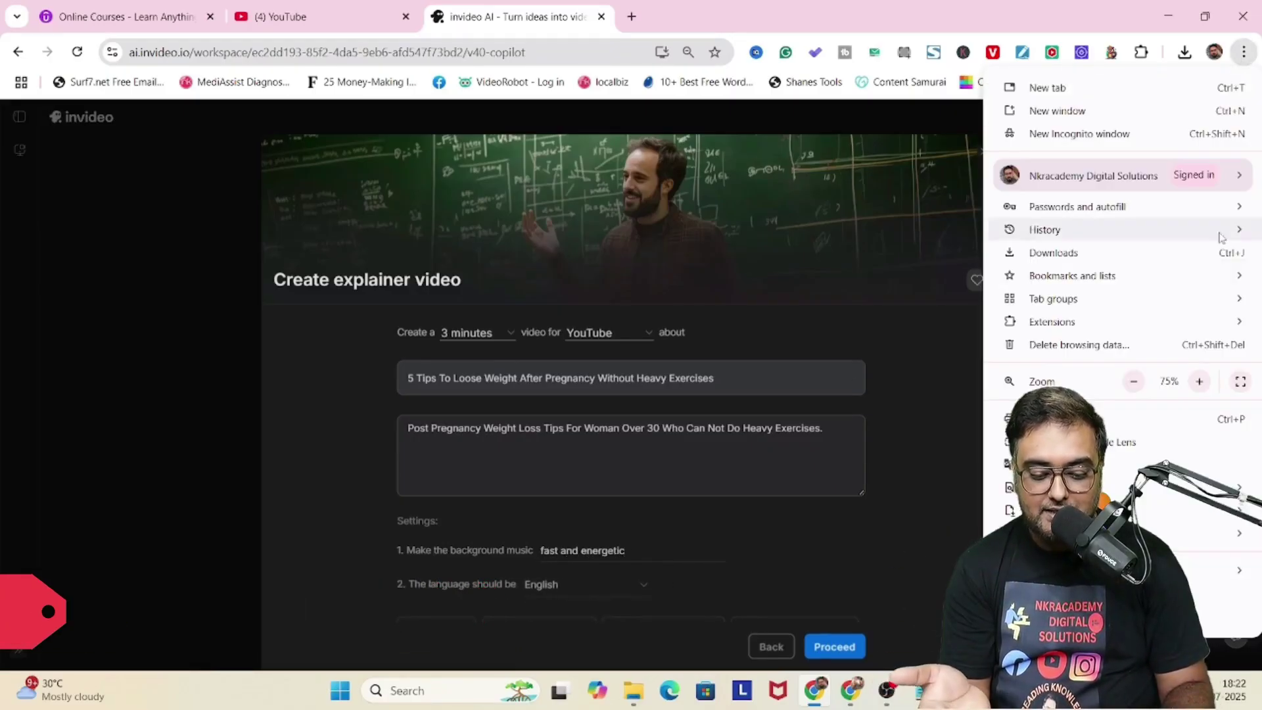
click(909, 515)
click(434, 621)
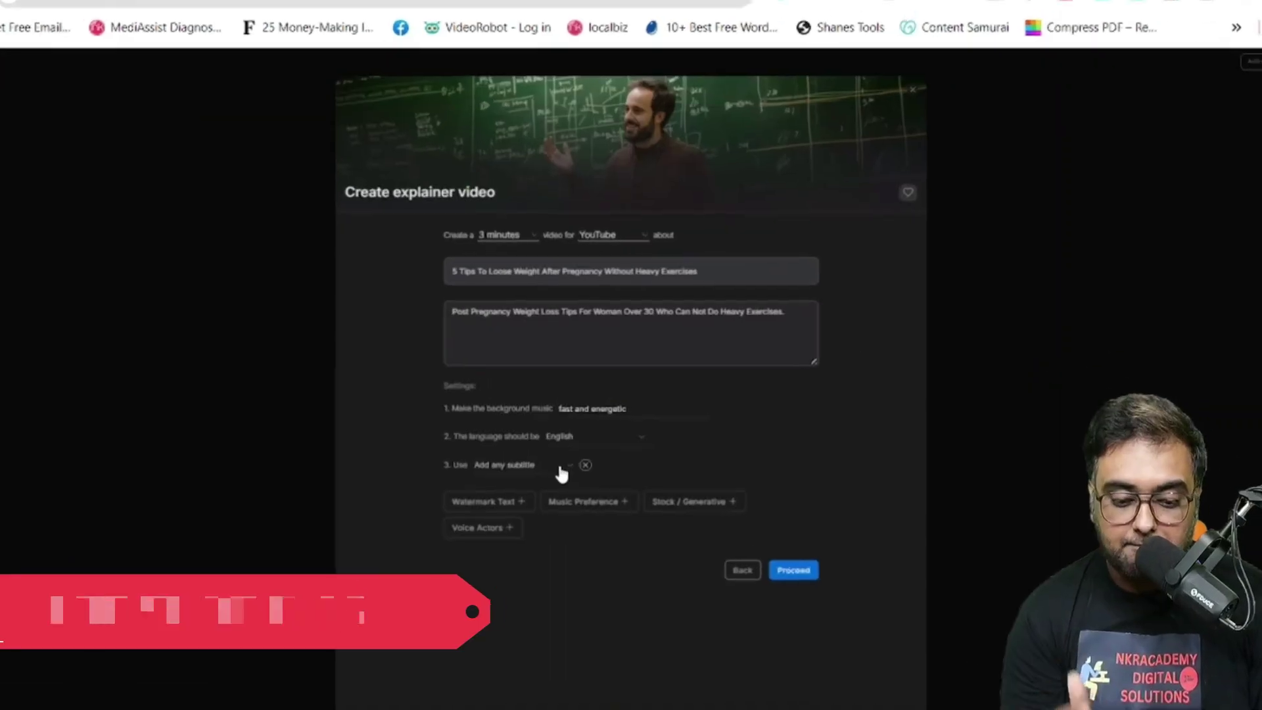
click(545, 621)
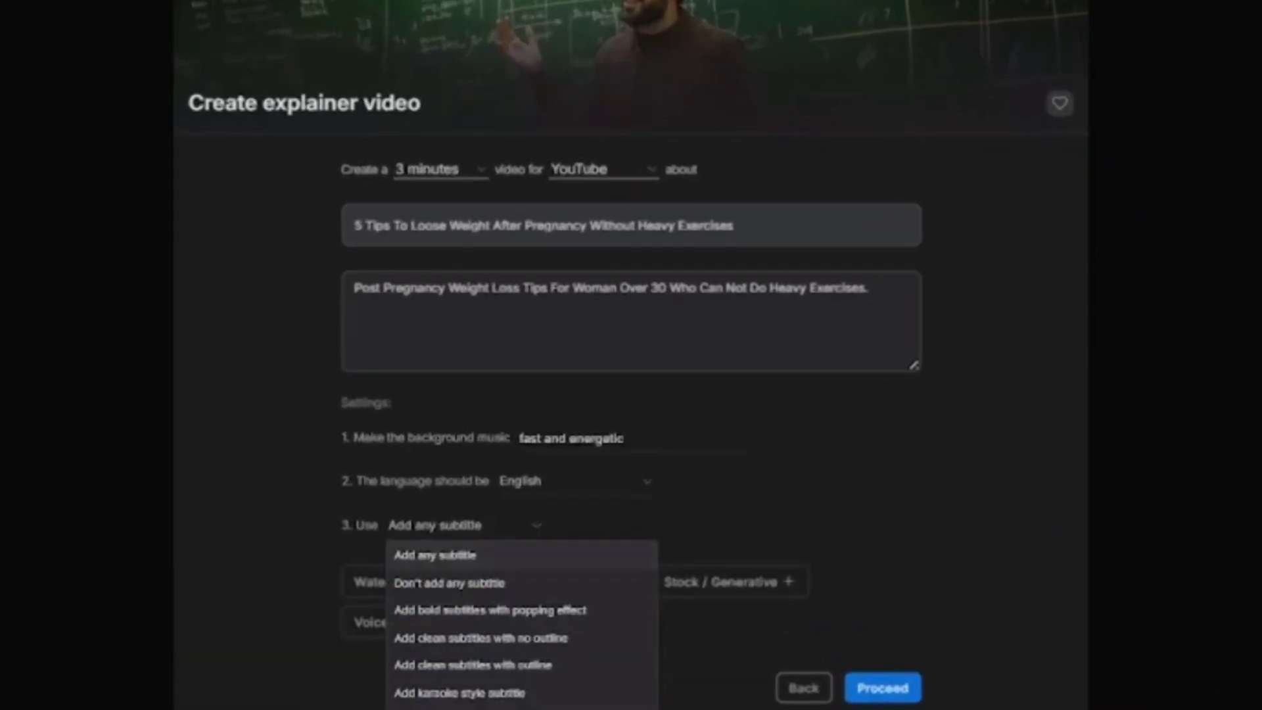
click(460, 709)
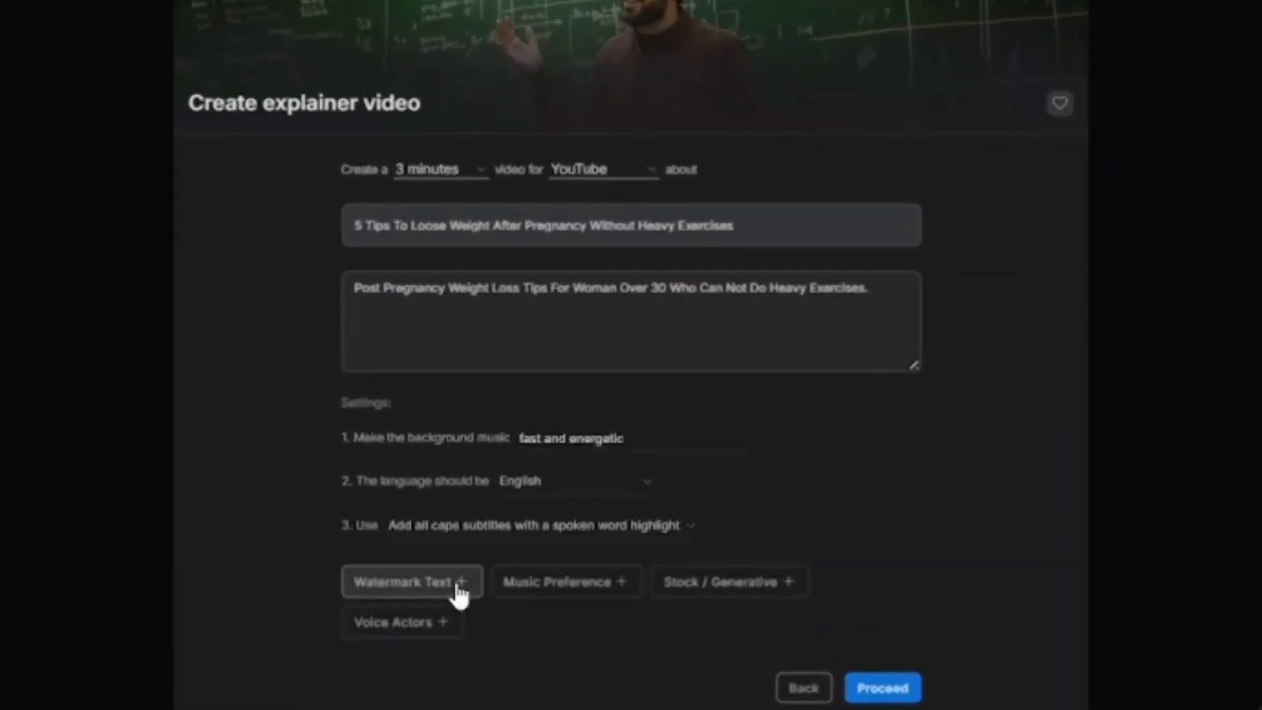
Add a Stock / Generative setting that uses only stock media
click(752, 595)
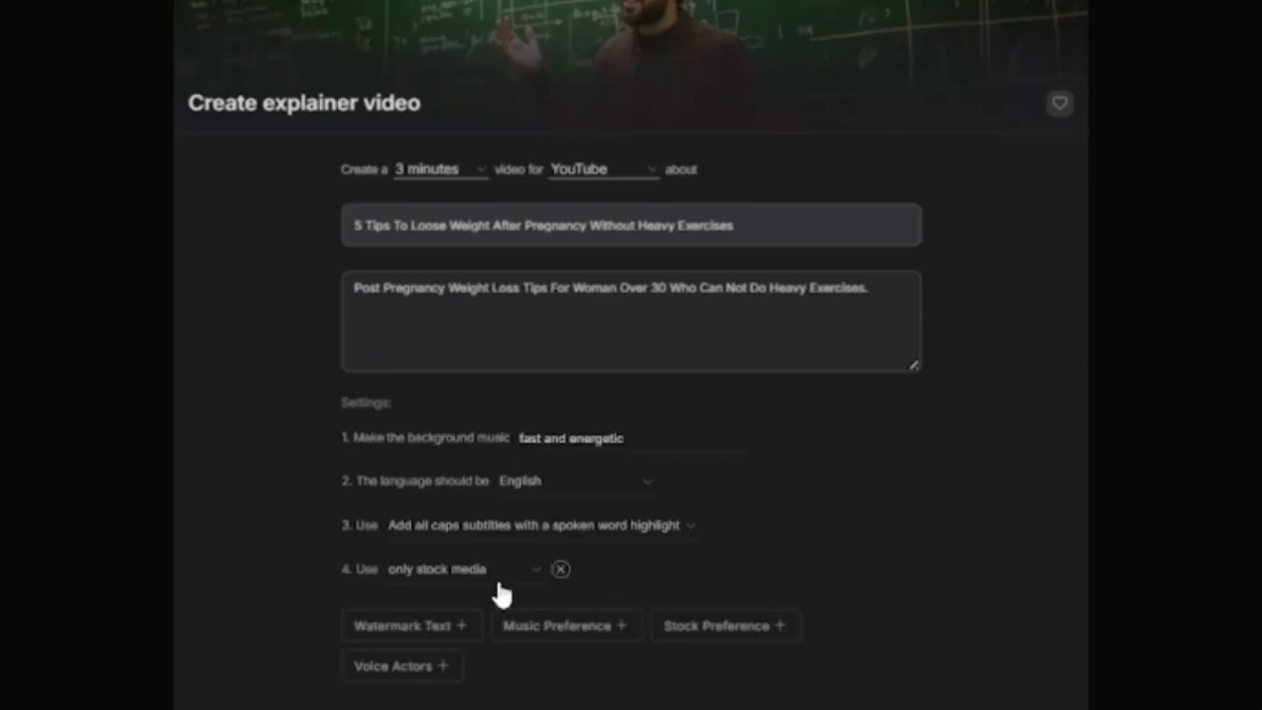
click(521, 589)
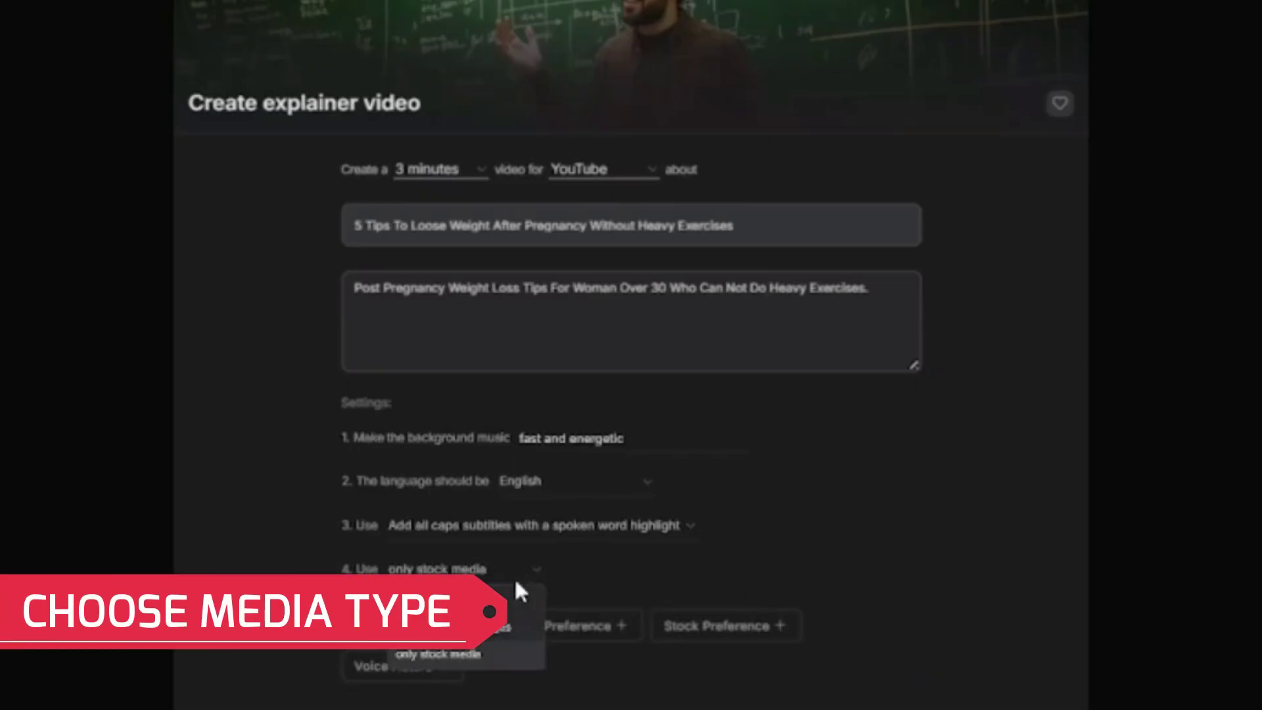
click(480, 654)
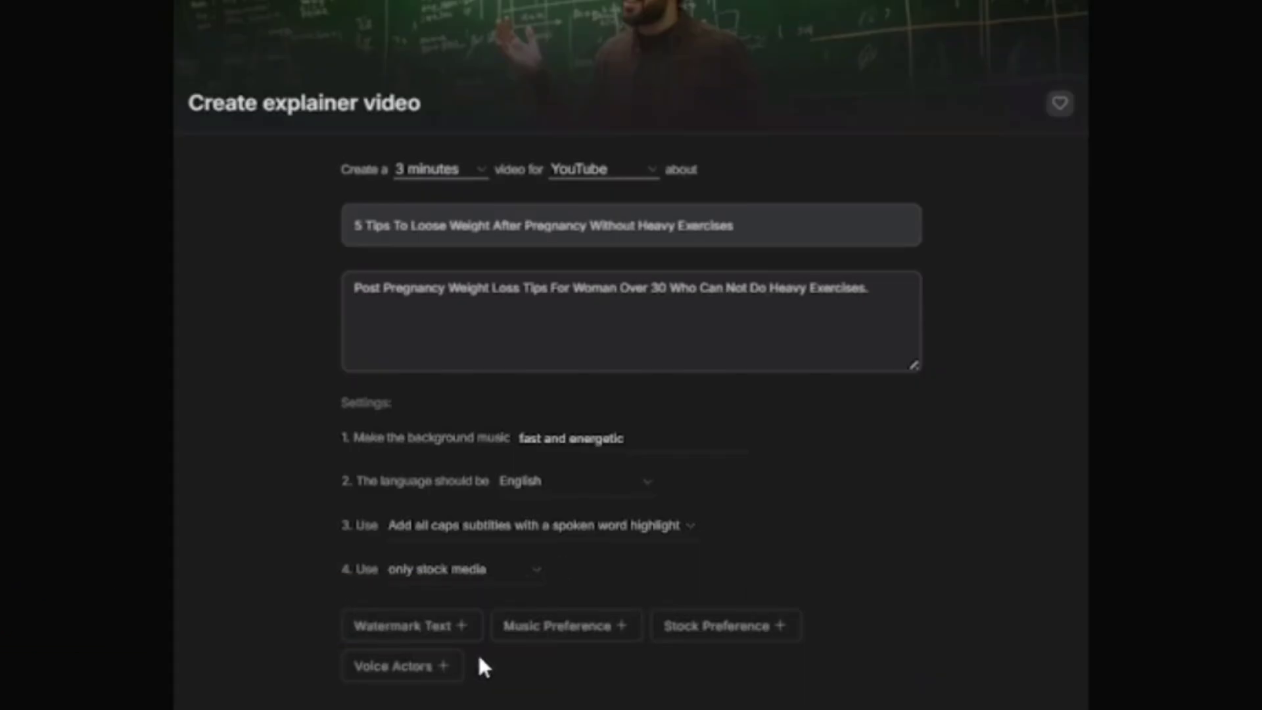
Add a voice actor setting with a female clear American voice for the Narrator, and proceed to the generated prompt
click(446, 677)
click(494, 611)
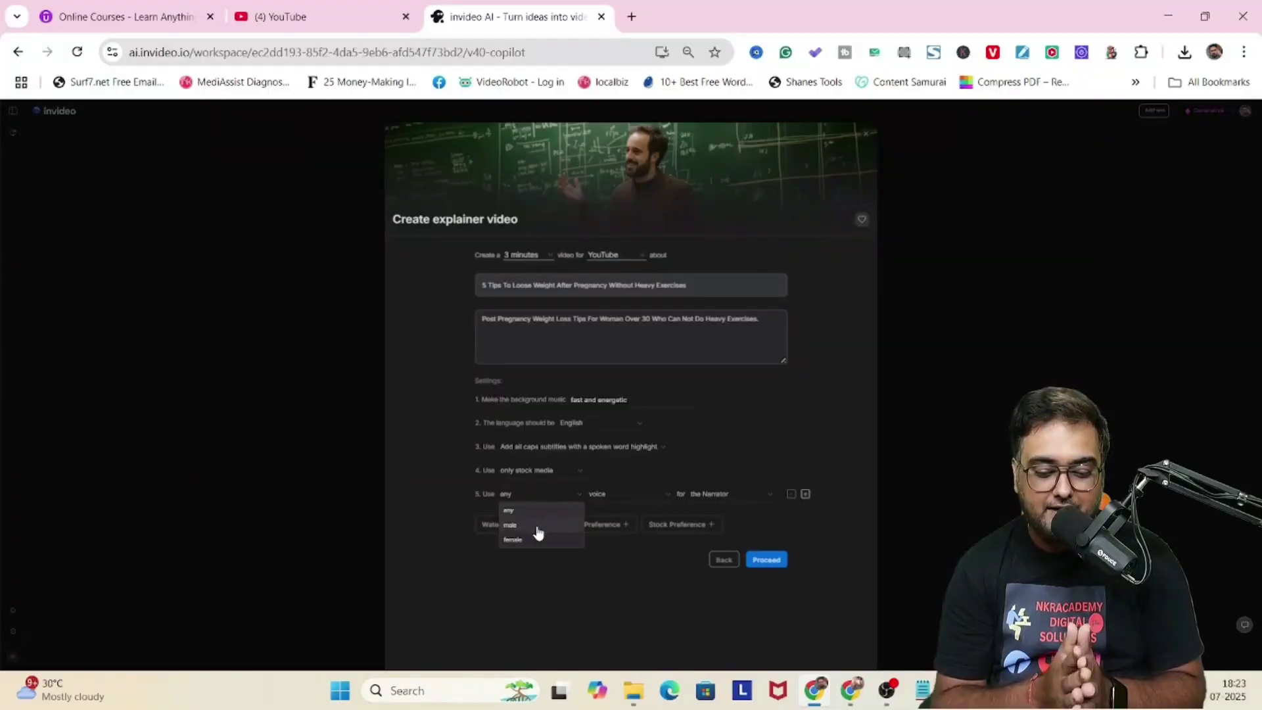
click(533, 546)
click(768, 561)
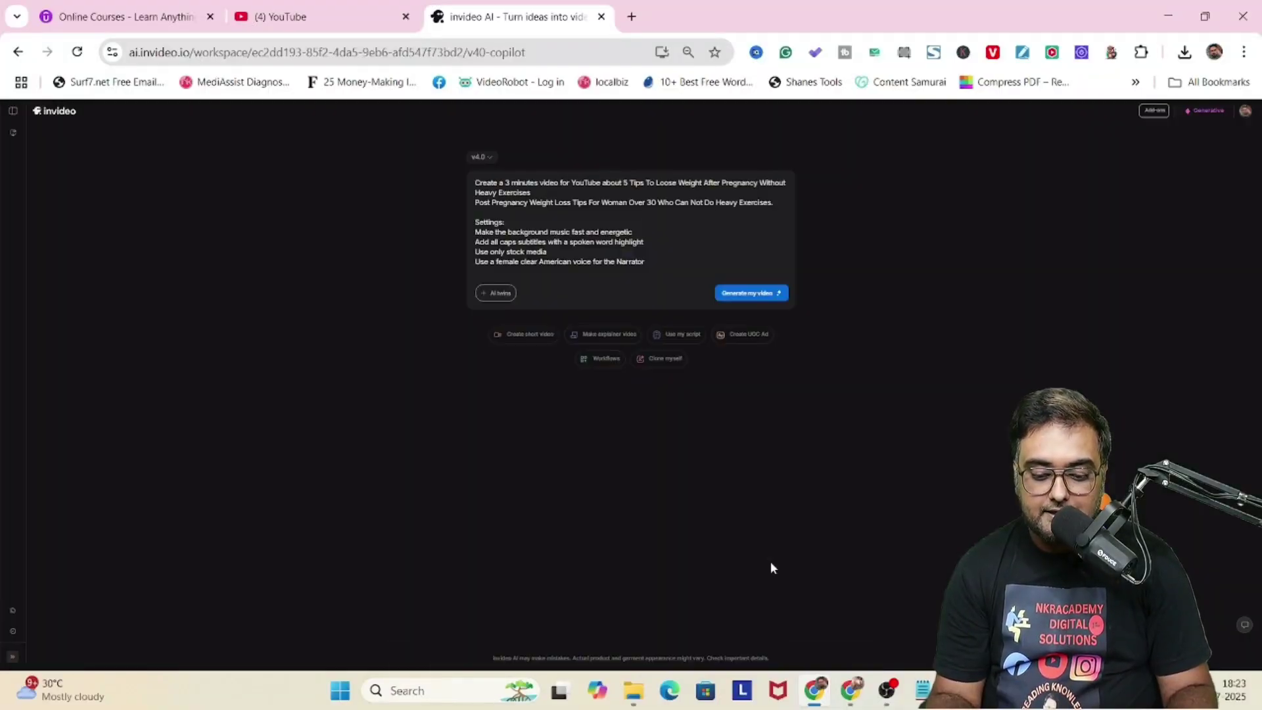
Select the whole generated prompt to review its topic and settings
click(1244, 51)
click(1197, 380)
click(1198, 380)
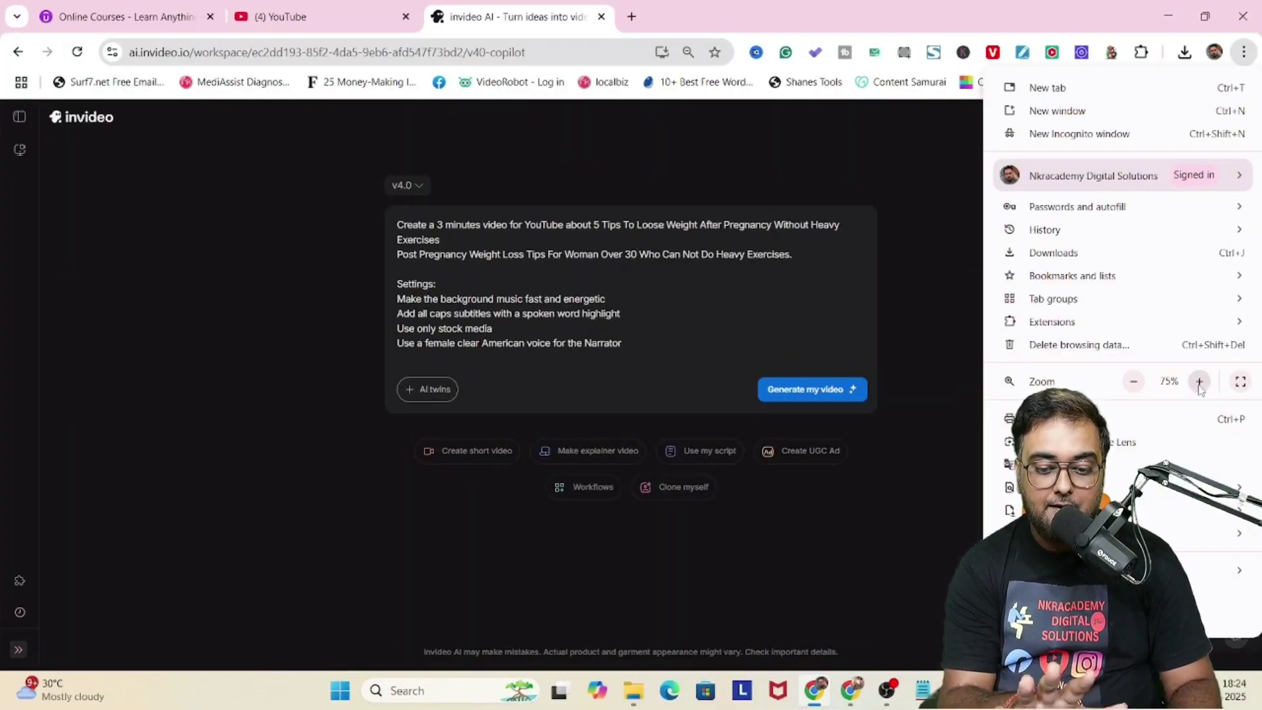
click(1198, 381)
drag(631, 394, 330, 253)
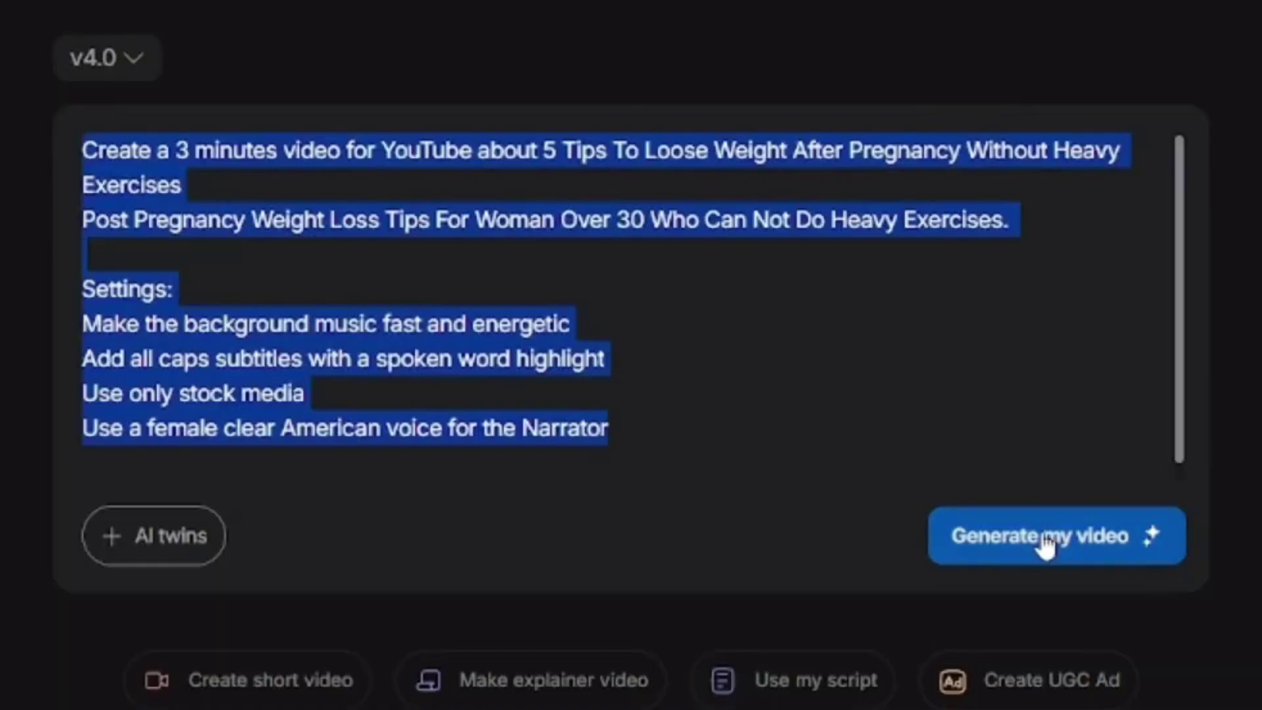
Generate the explainer video with the Empower With Simple Steps strategy, 3 Mins duration and YouTube platform, and play the result
click(1014, 549)
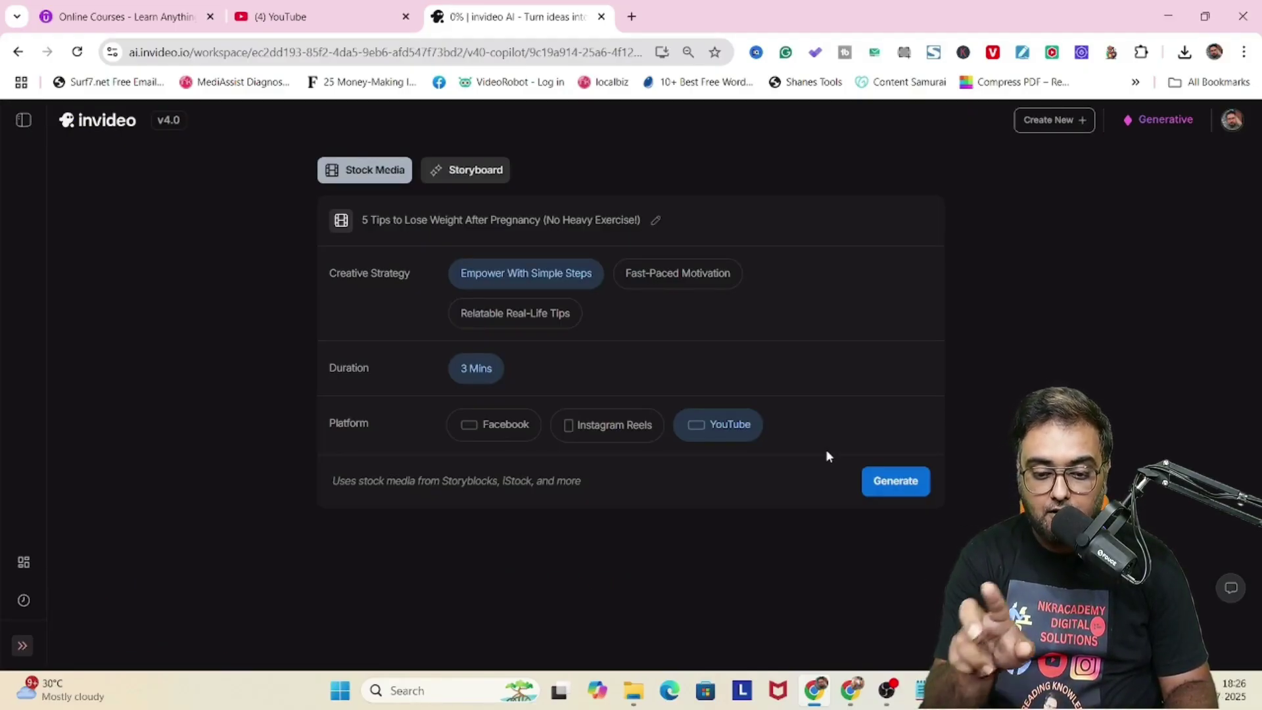
click(677, 276)
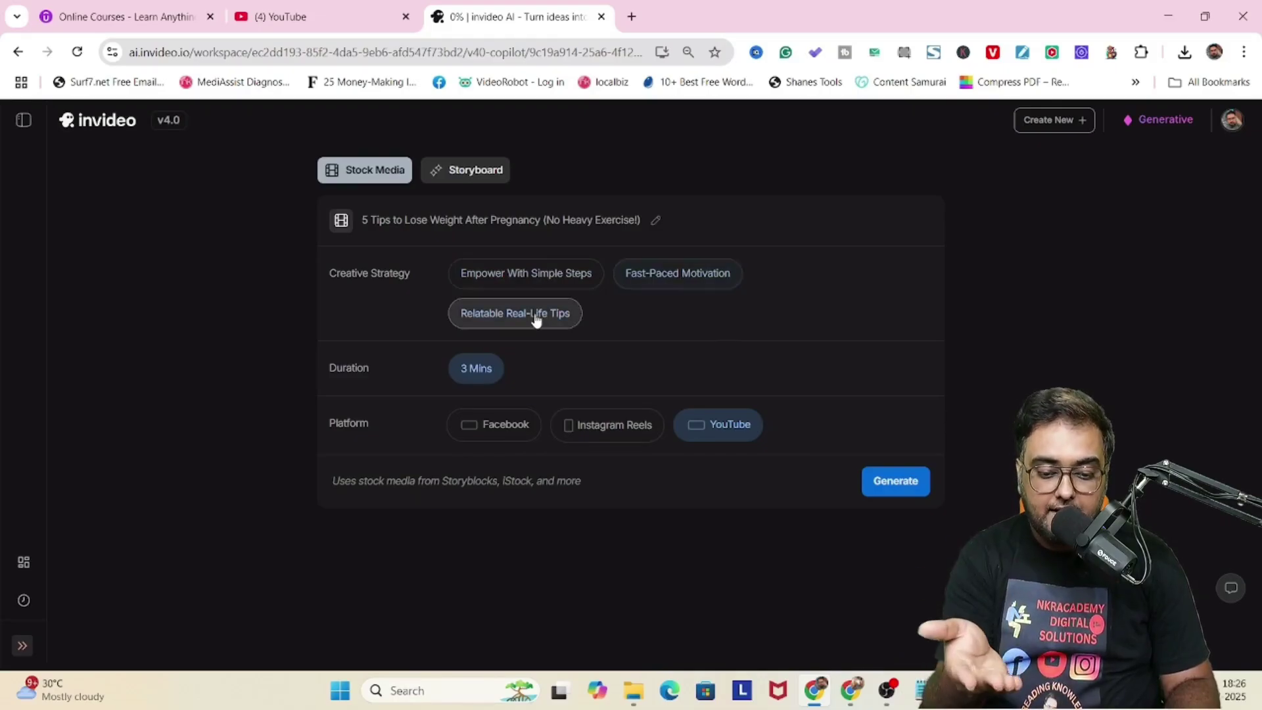
click(519, 287)
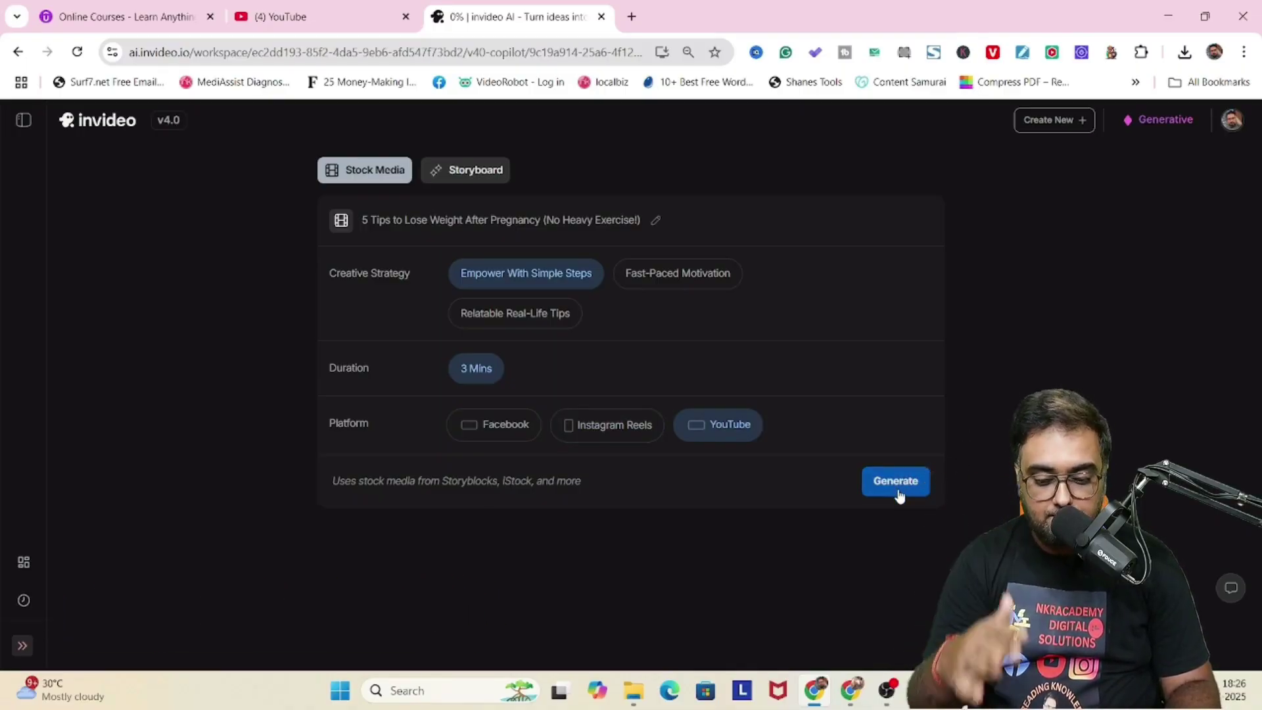
click(485, 175)
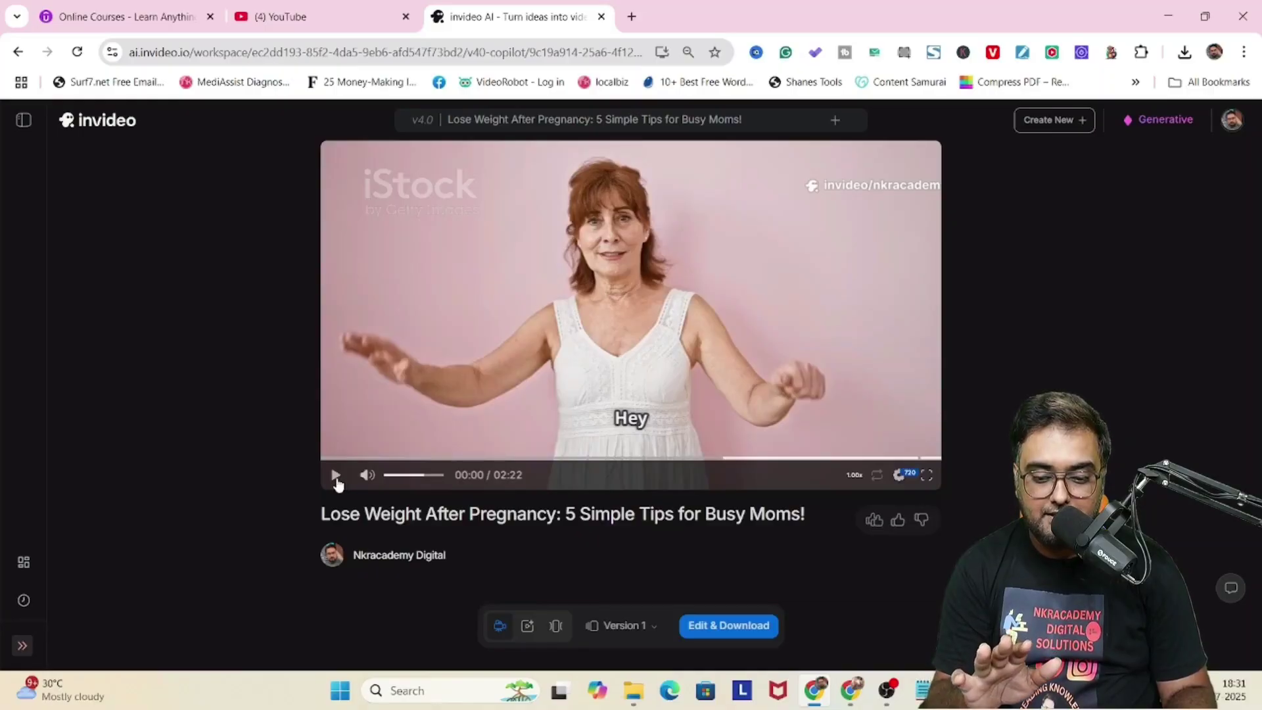
click(336, 477)
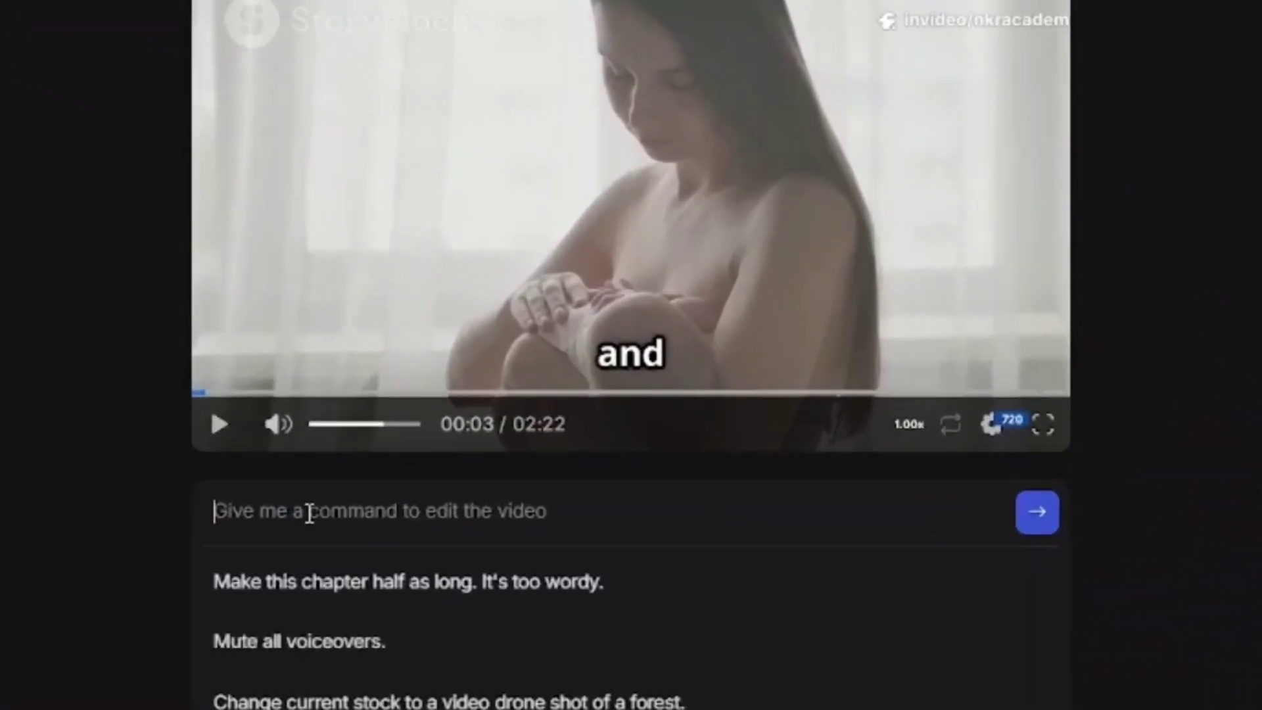
Submit the edit command "Change The Media For The Opening Scene To Make It More Eye Catching And Interesting. Add CTA For Like Share And Subscribe To The Channel."
text(qChange The St)
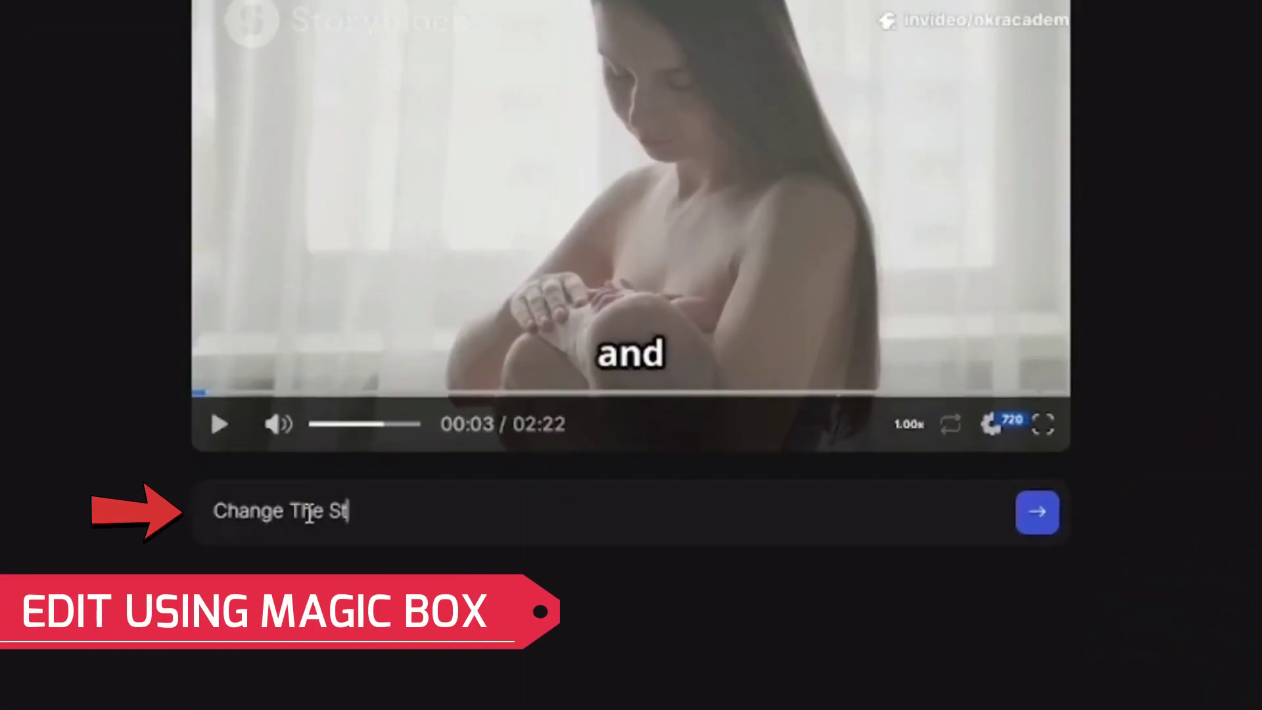
text(Media For )
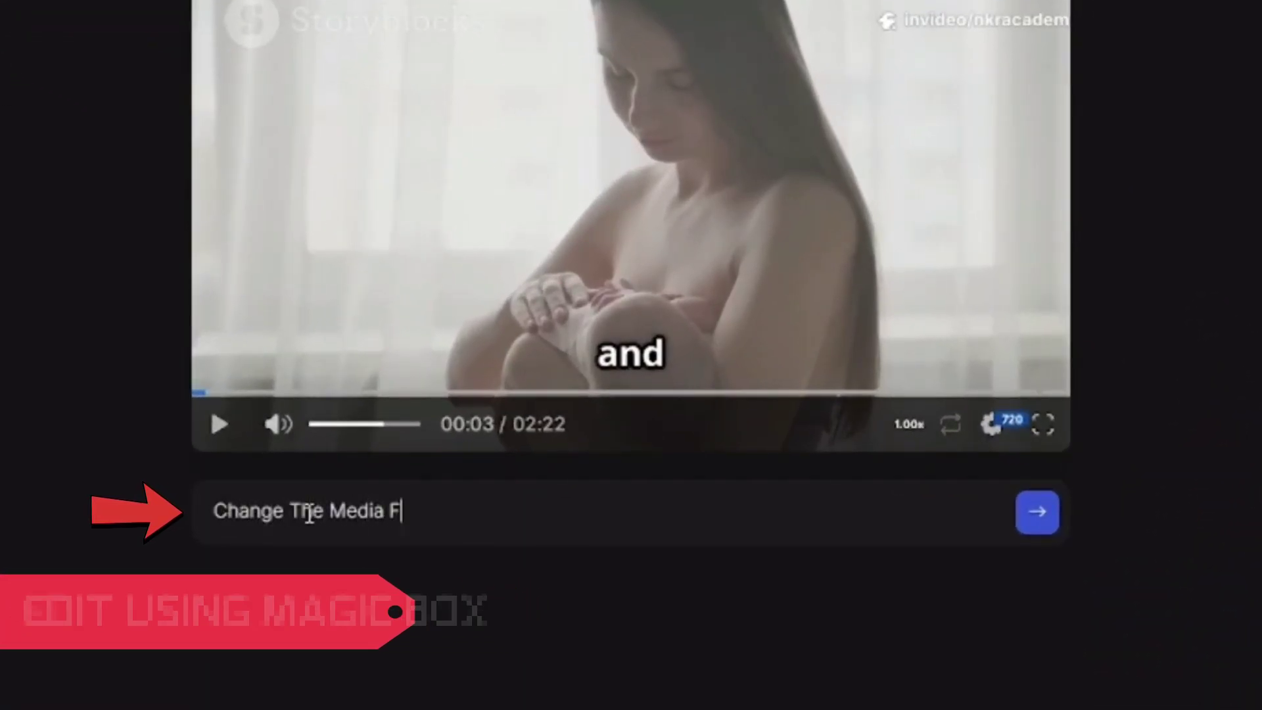
text(The Opening Scene T)
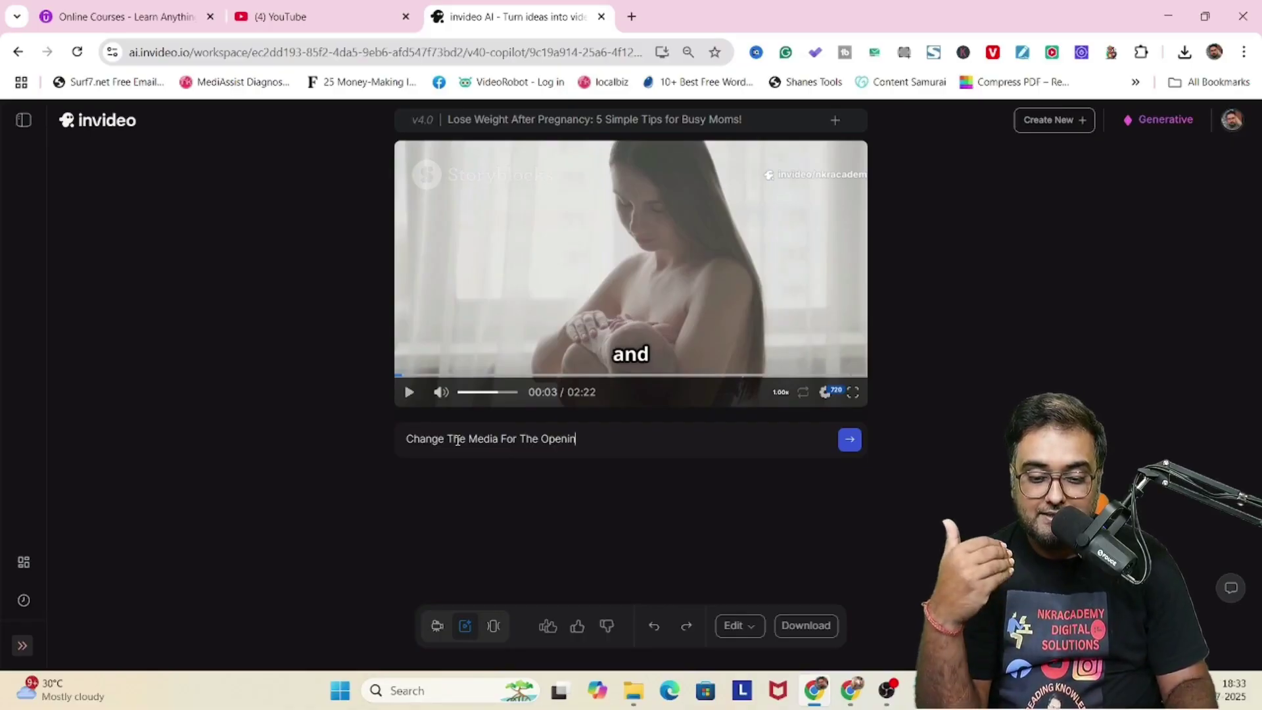
text(o Make It More Eye Catchin)
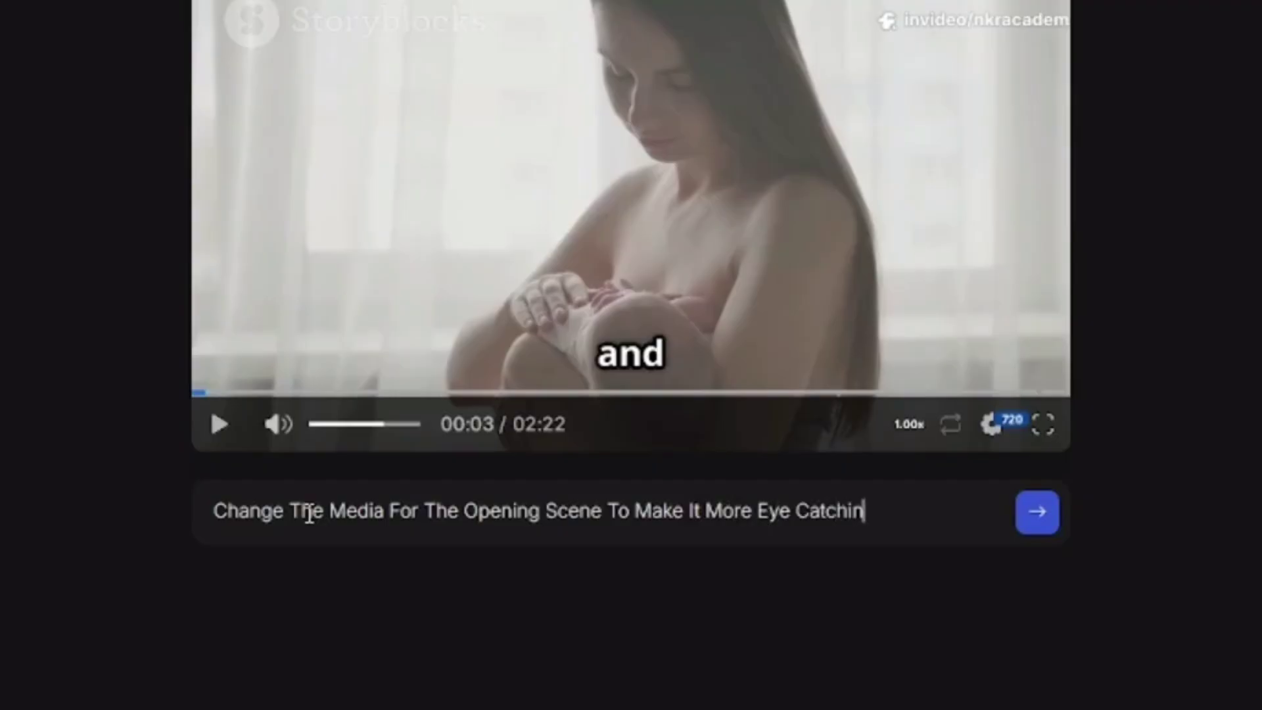
text(g A)
text(nd Interesting. Add CTA)
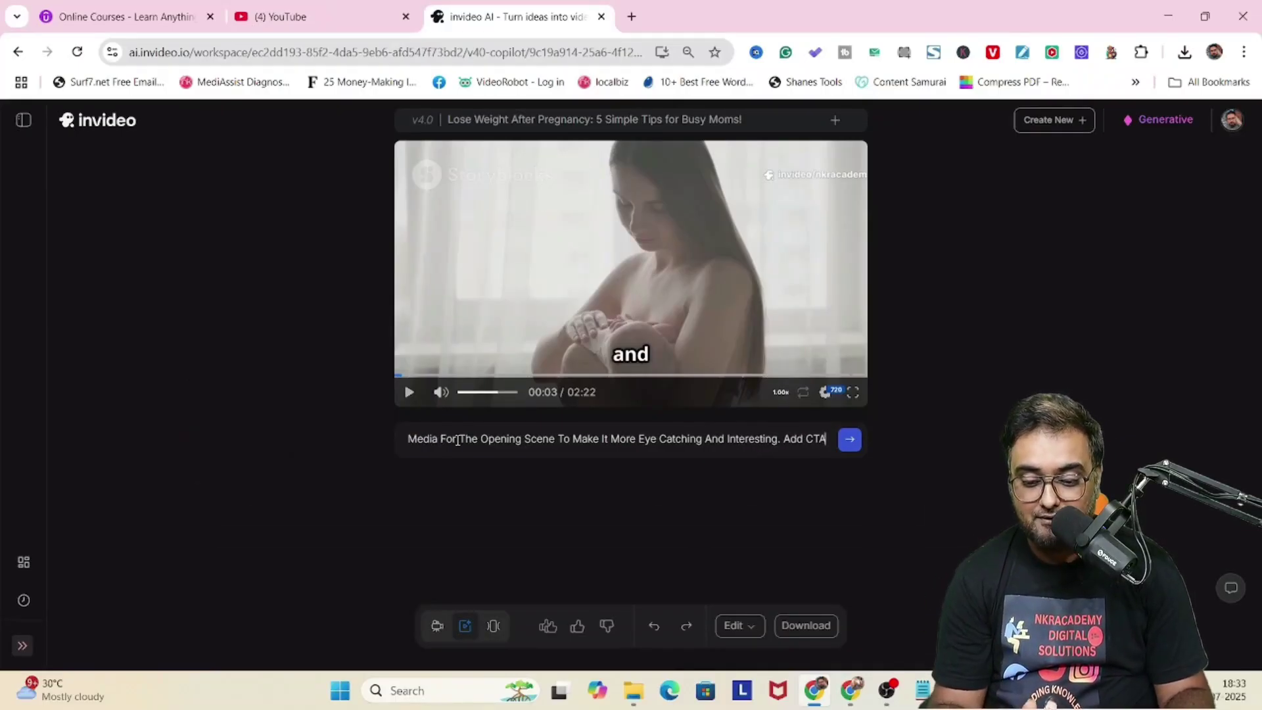
text(r Like S)
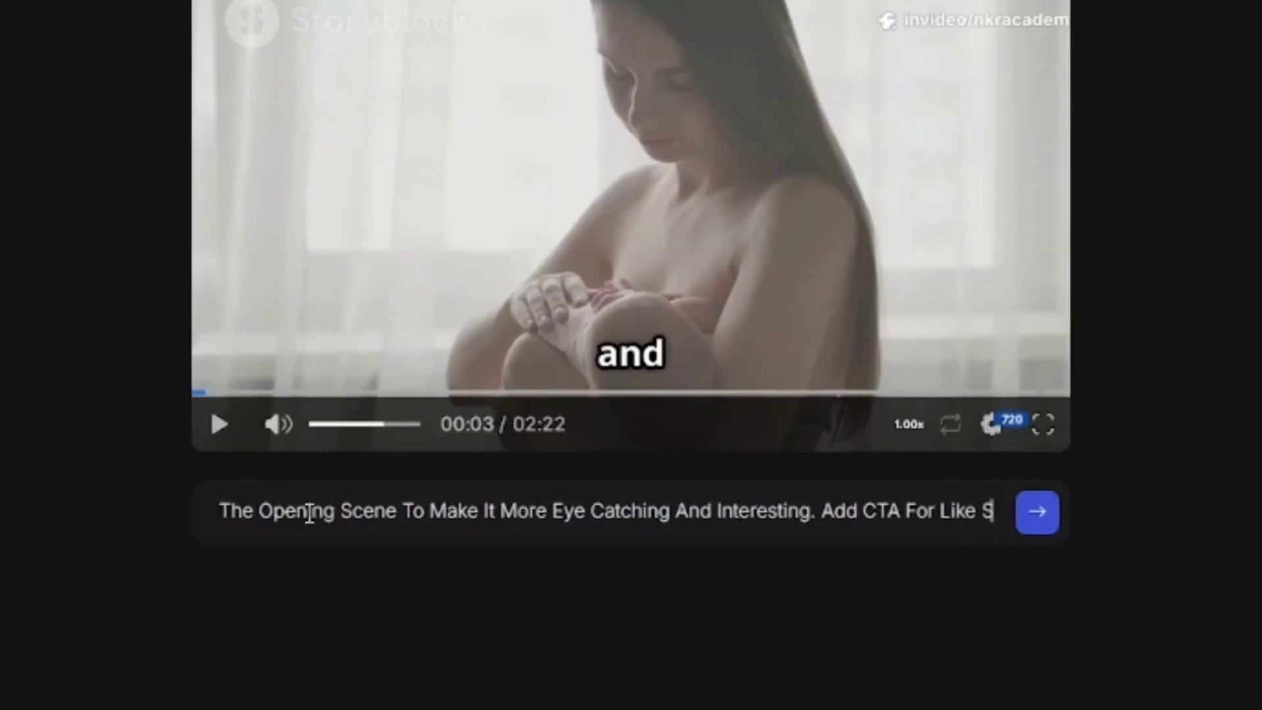
text(hare And Subscribe)
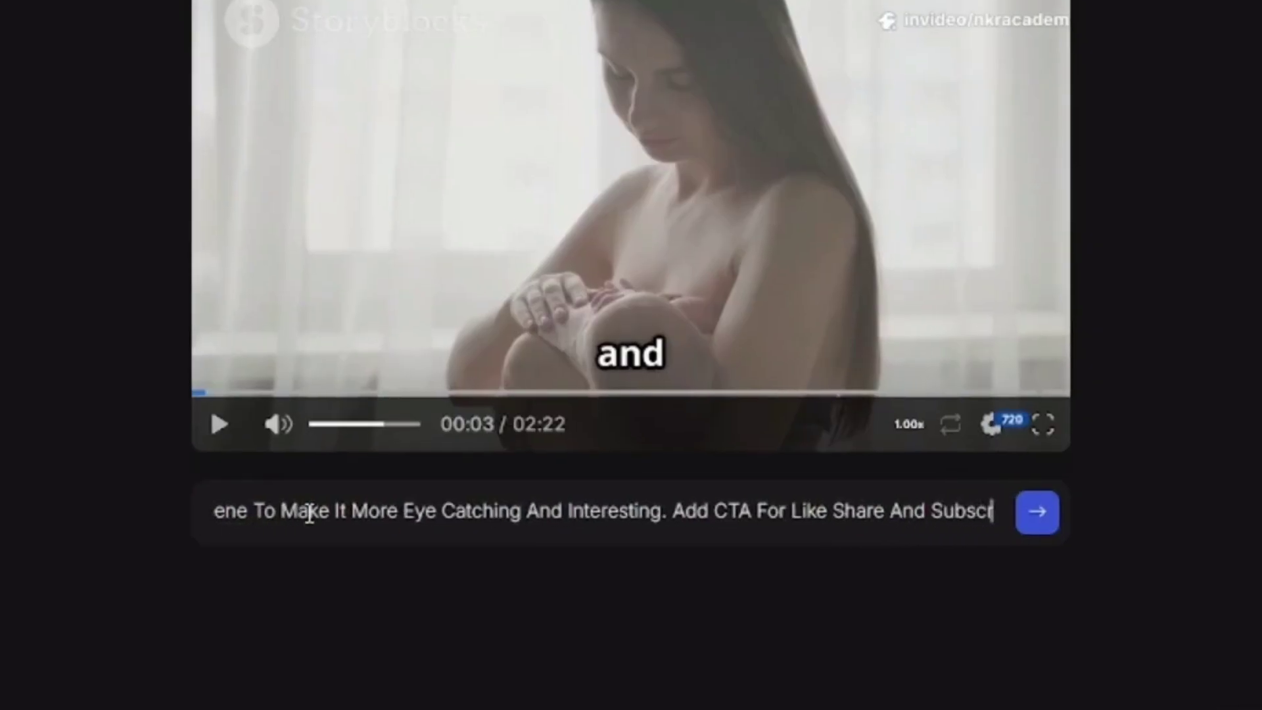
text( To The Channel.)
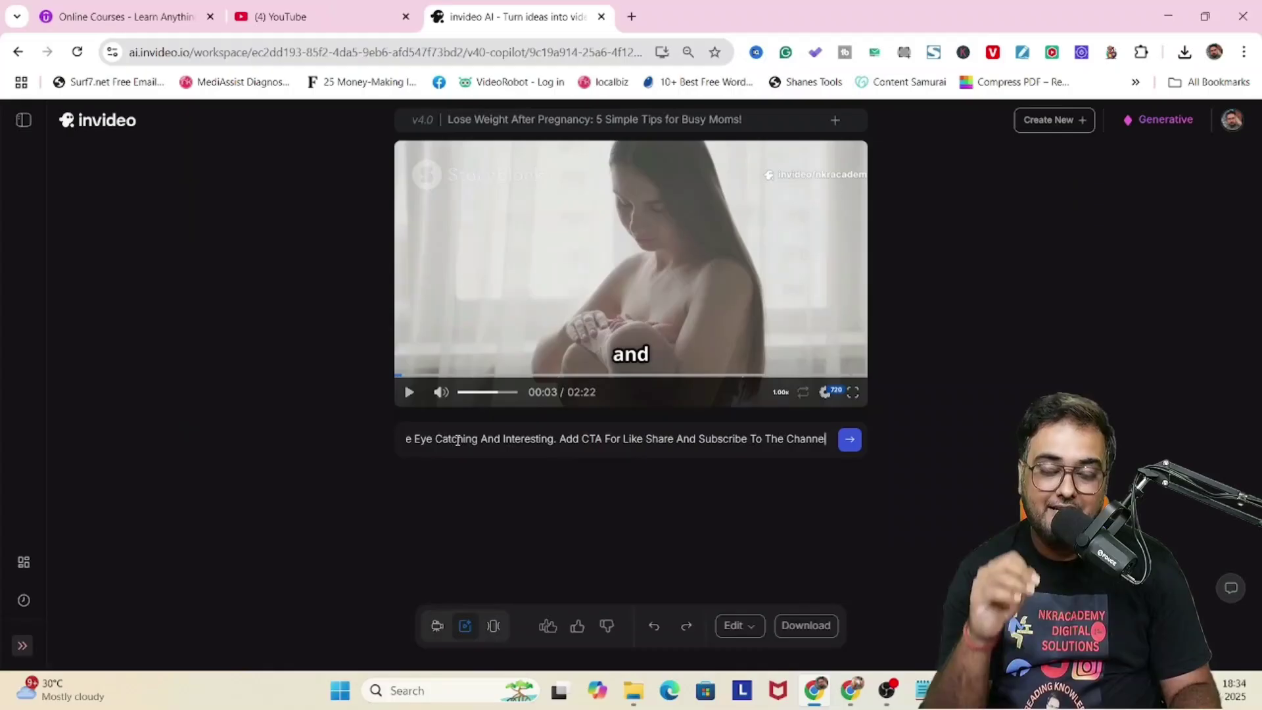
click(851, 441)
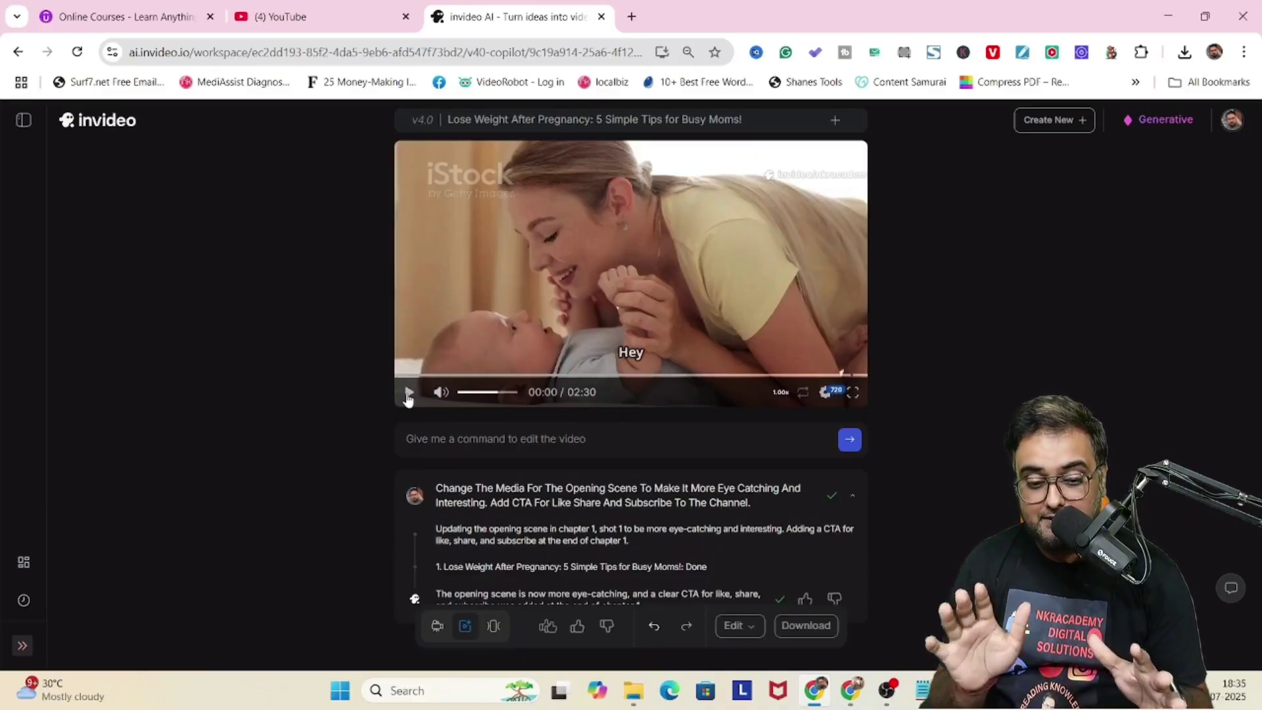
Play the edited video's opening scene and its closing like, share and subscribe call to action, and go to its download options
click(408, 393)
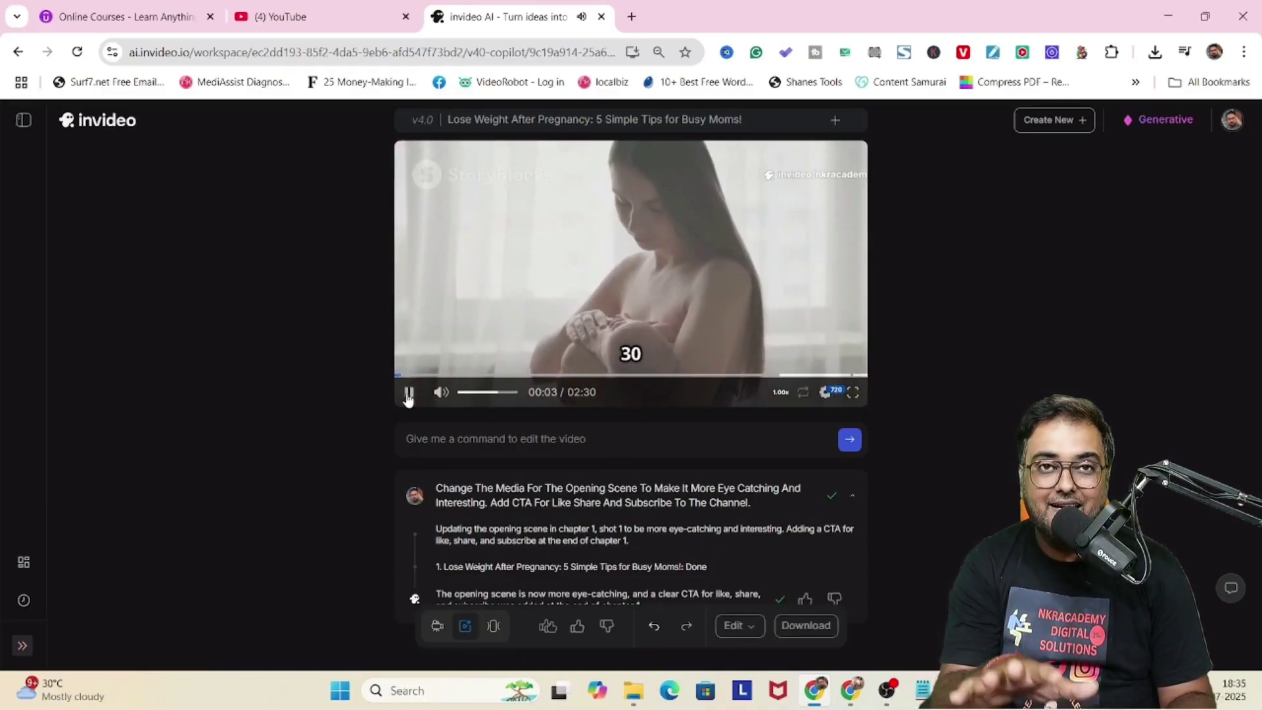
click(407, 393)
click(402, 376)
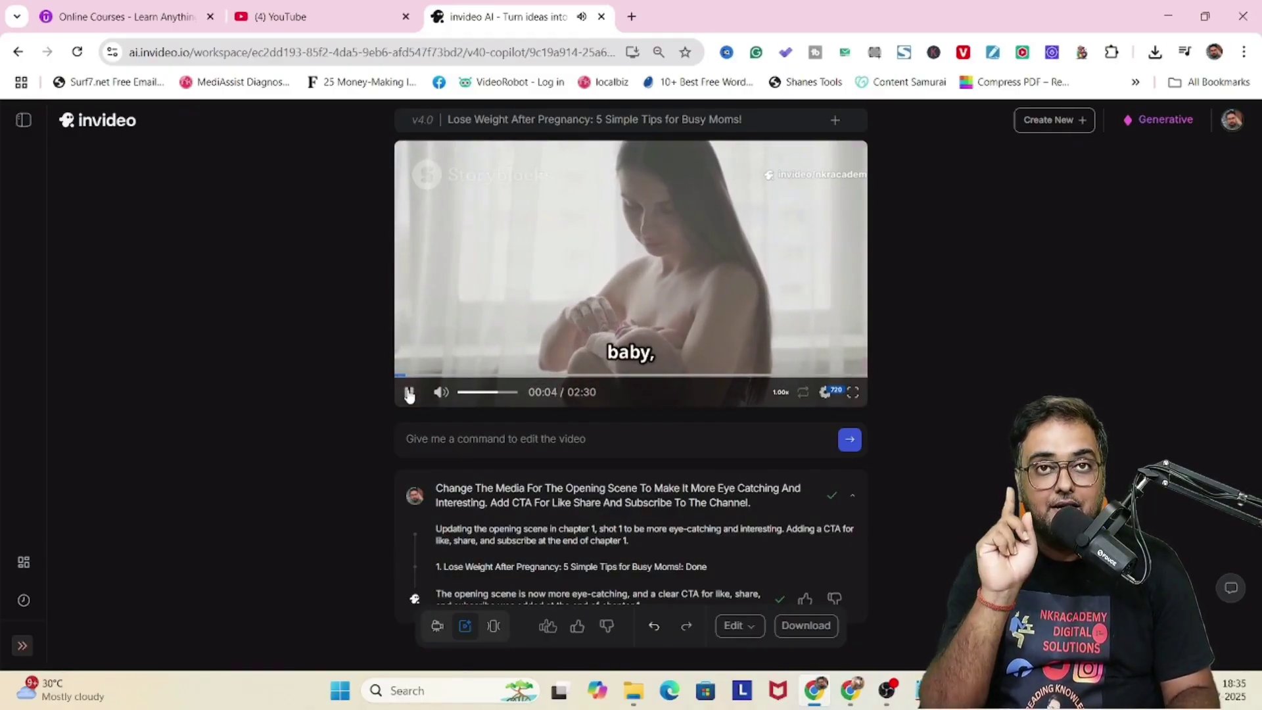
click(843, 376)
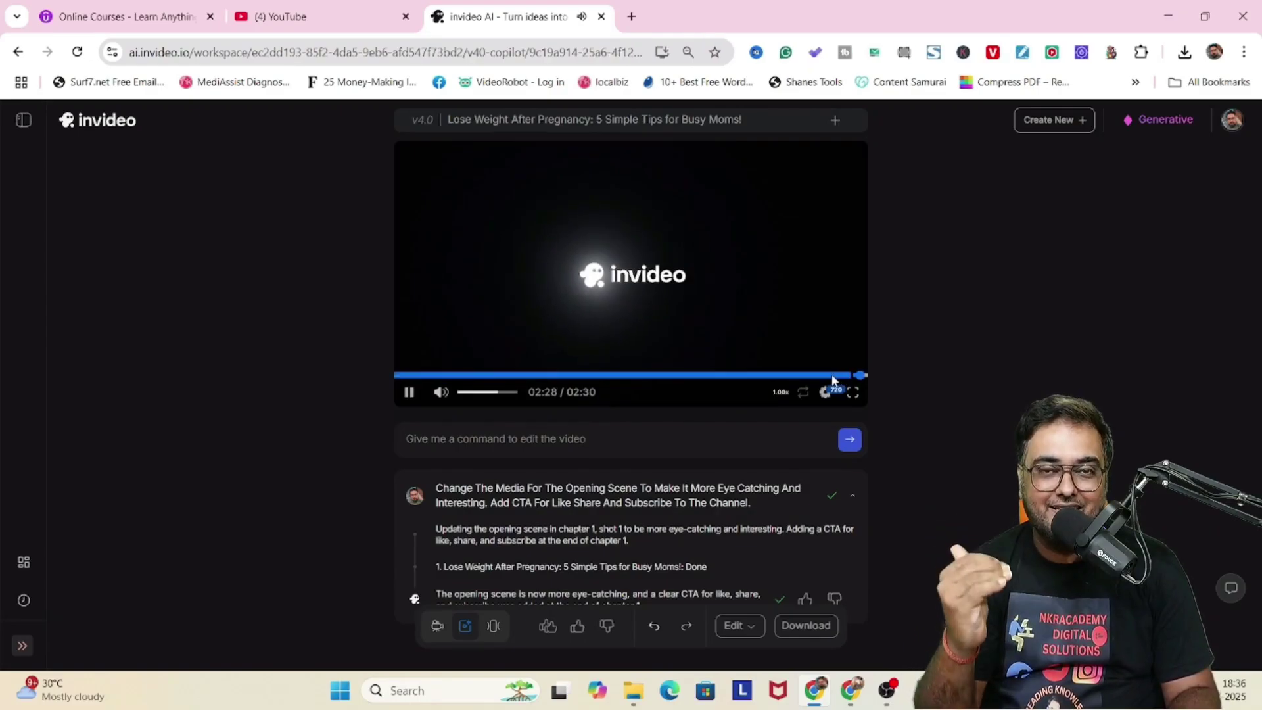
click(835, 375)
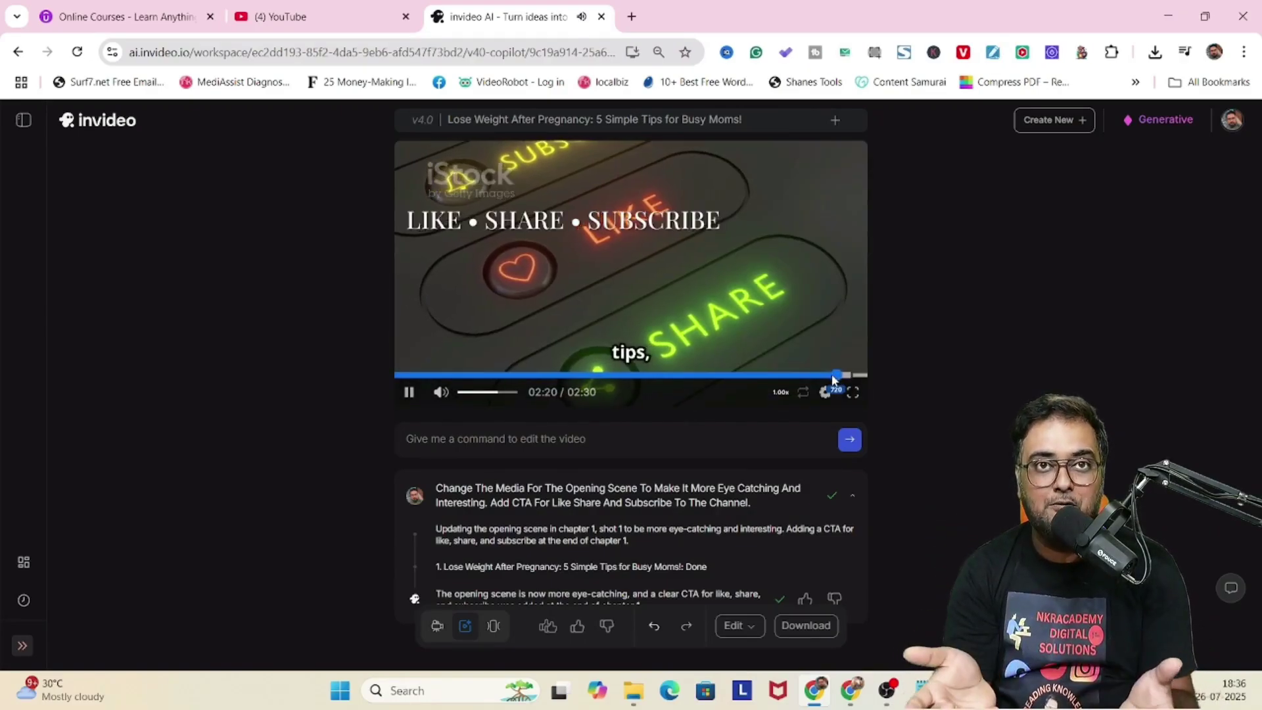
click(405, 397)
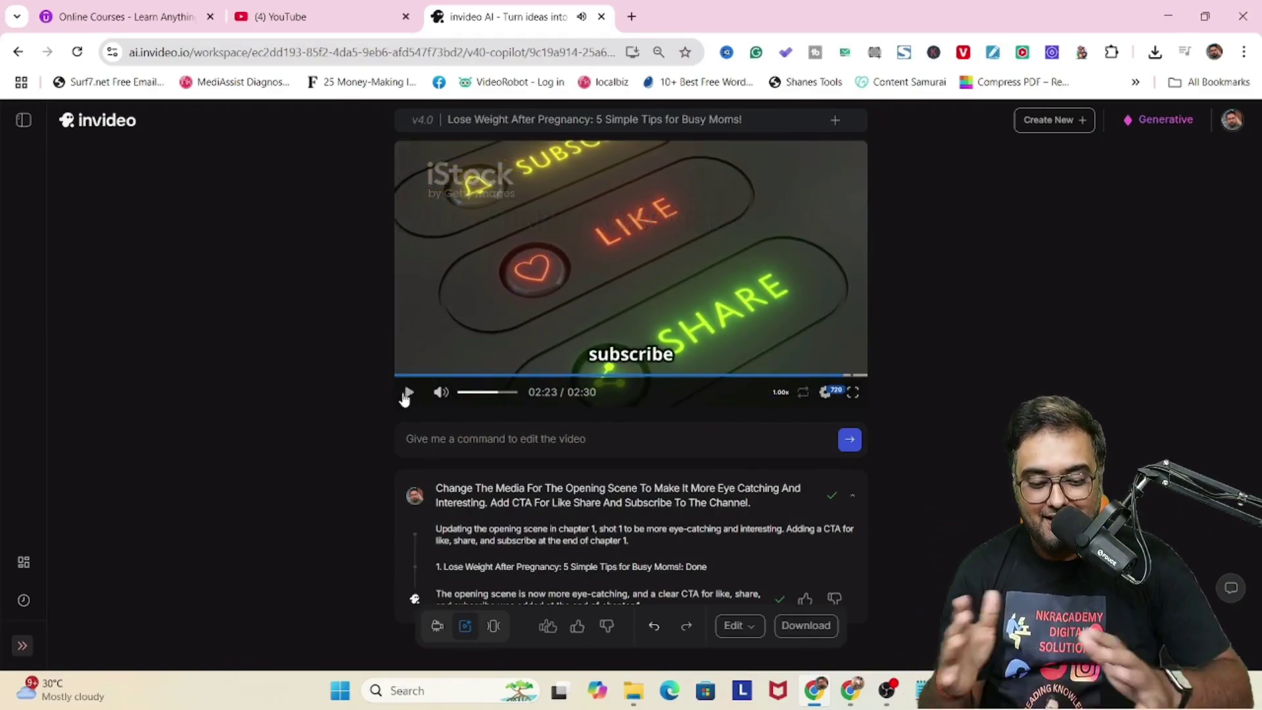
click(808, 630)
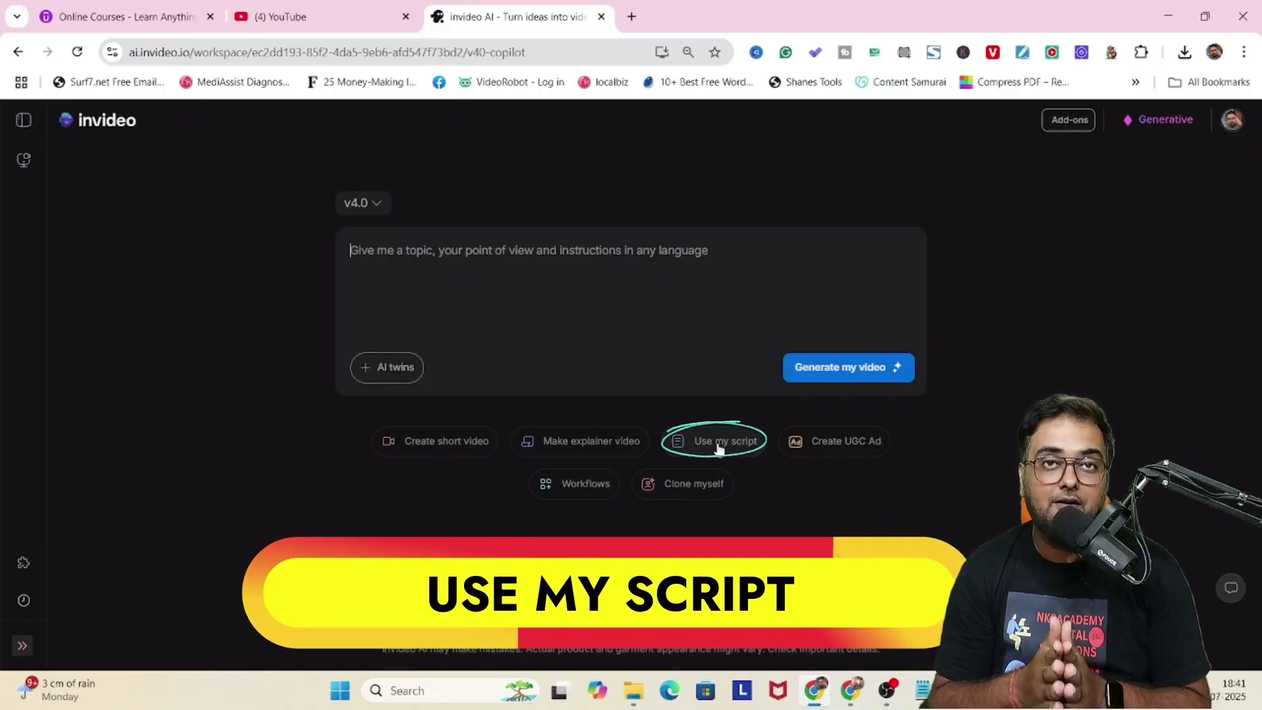
Open the Use my script workflow with YouTube as the target platform
click(718, 446)
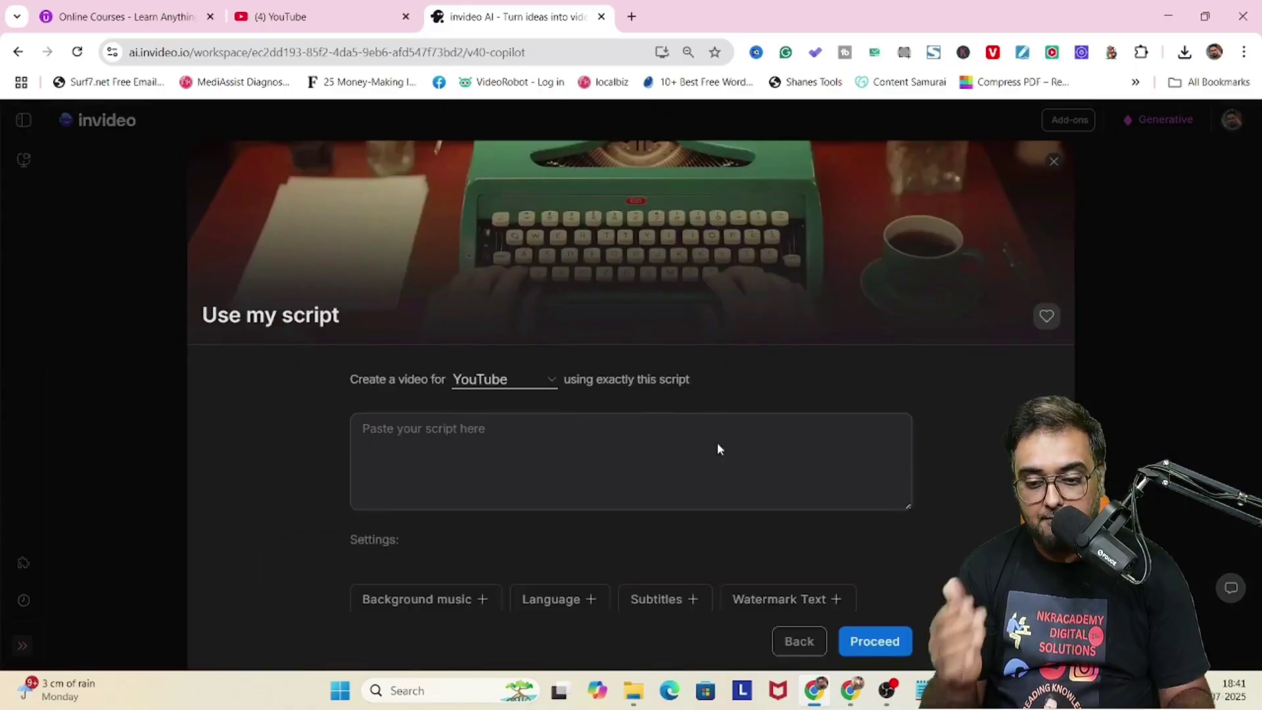
click(539, 381)
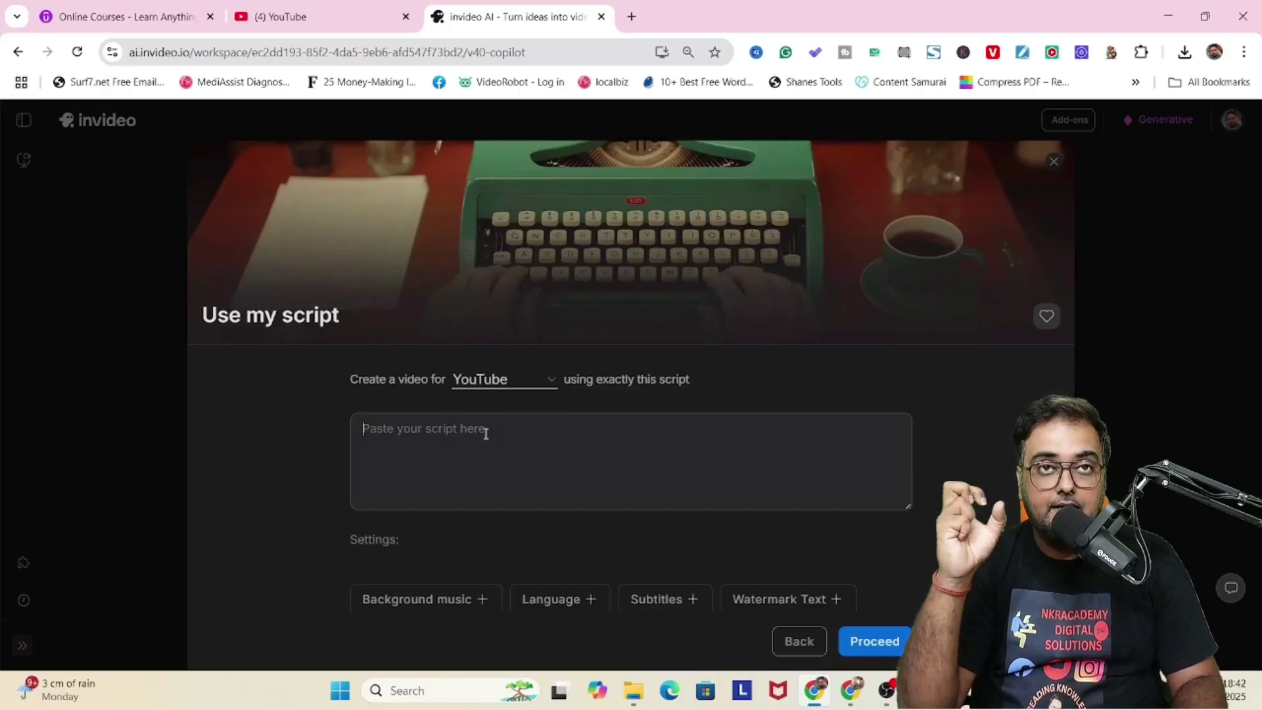
Switch to ChatGPT and select the full "From Real Estate to the White House" script in the Trump life summary chat for copying
key(alt+Tab)
click(679, 9)
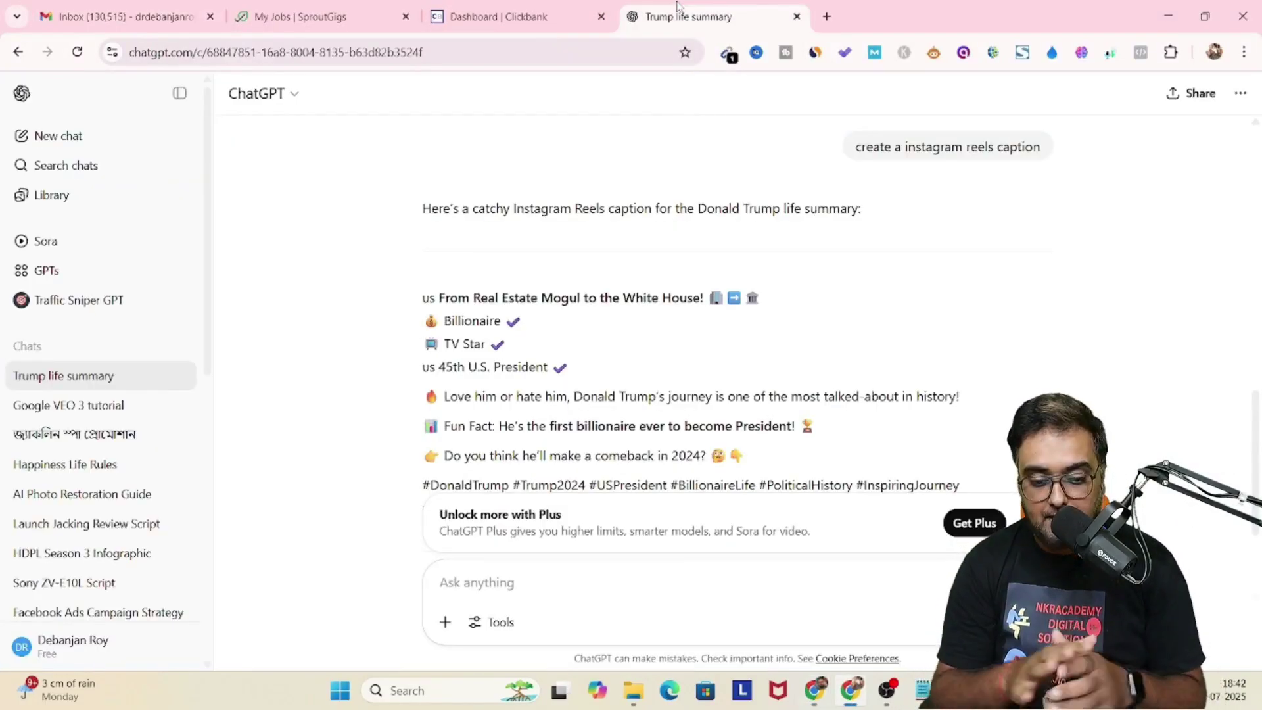
scroll(501, 236, up, 10)
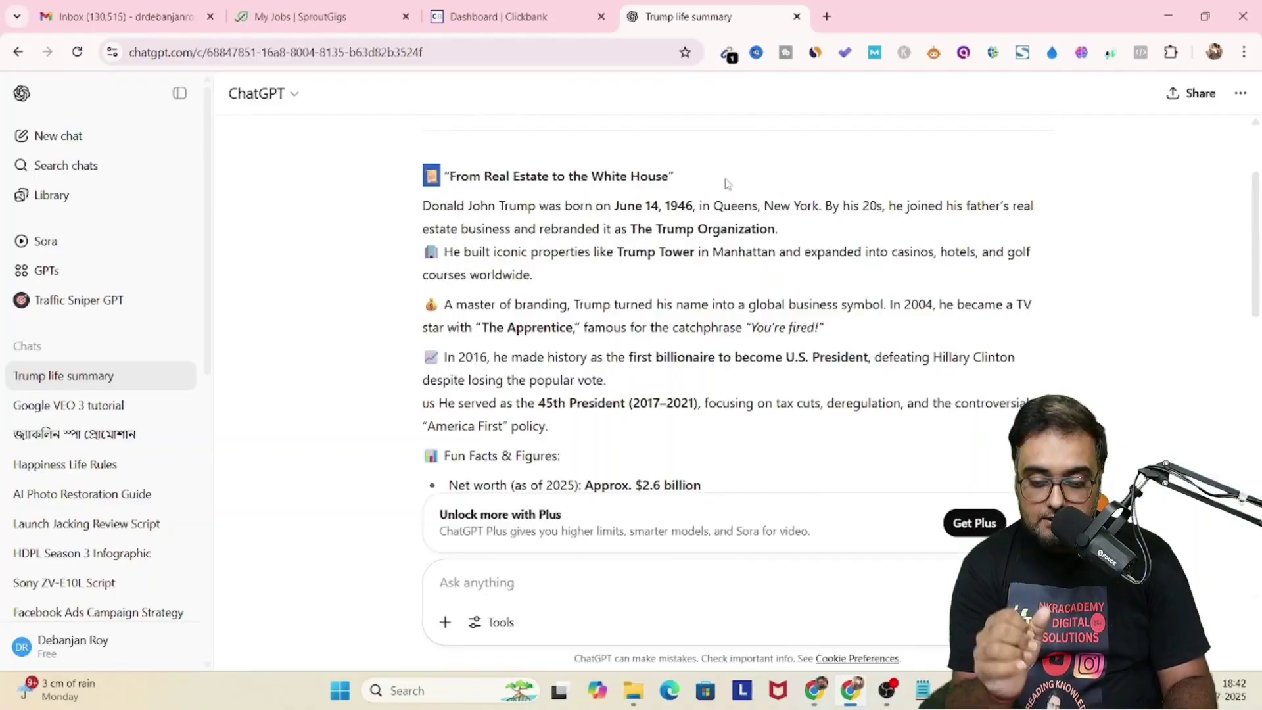
scroll(728, 184, down, 5)
drag(426, 113, 549, 332)
Return to Invideo AI, paste the copied script into the script box and remove the stray colon before its title
mouse_move(820, 703)
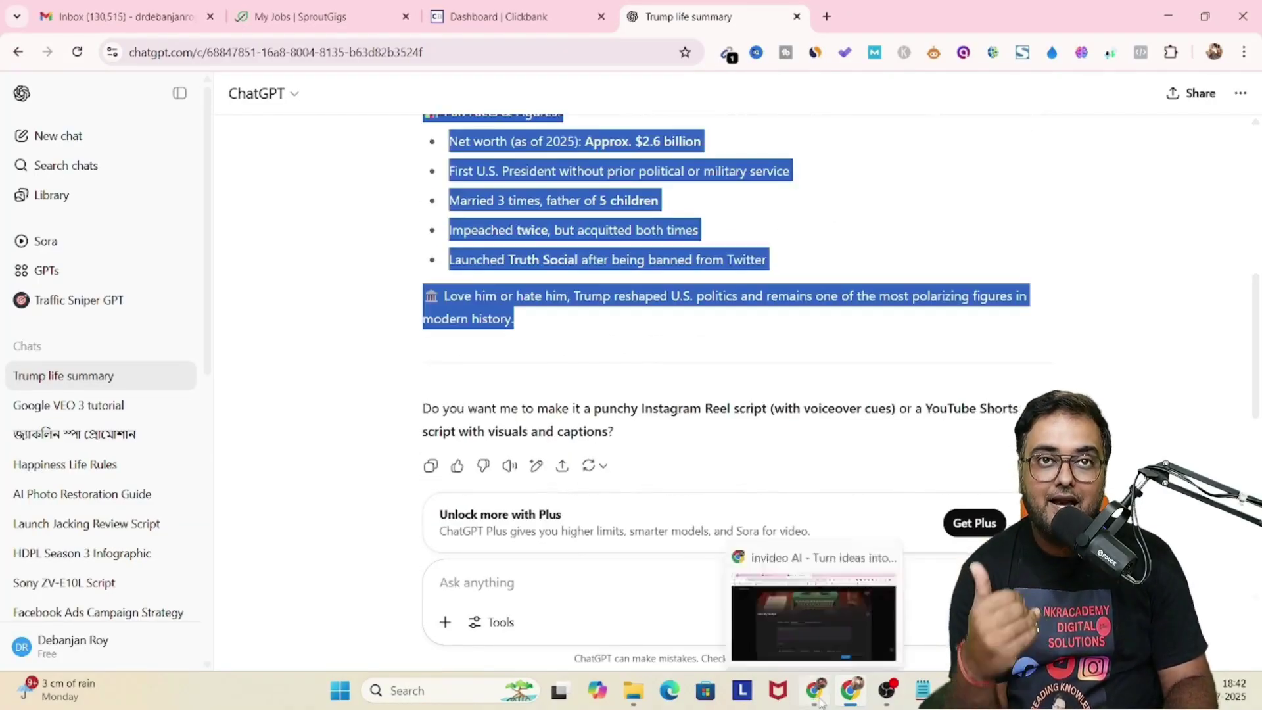
click(813, 618)
click(533, 451)
key(ctrl+v)
scroll(381, 462, up, 10)
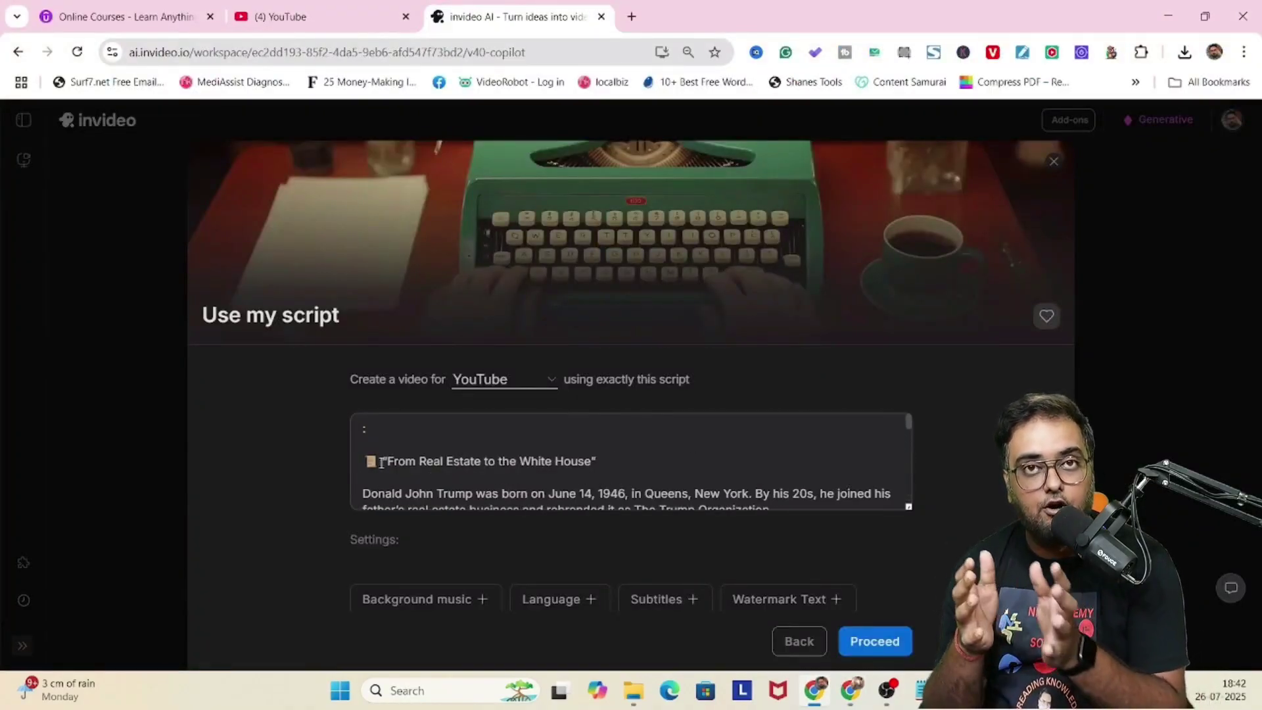
key(BackSpace)
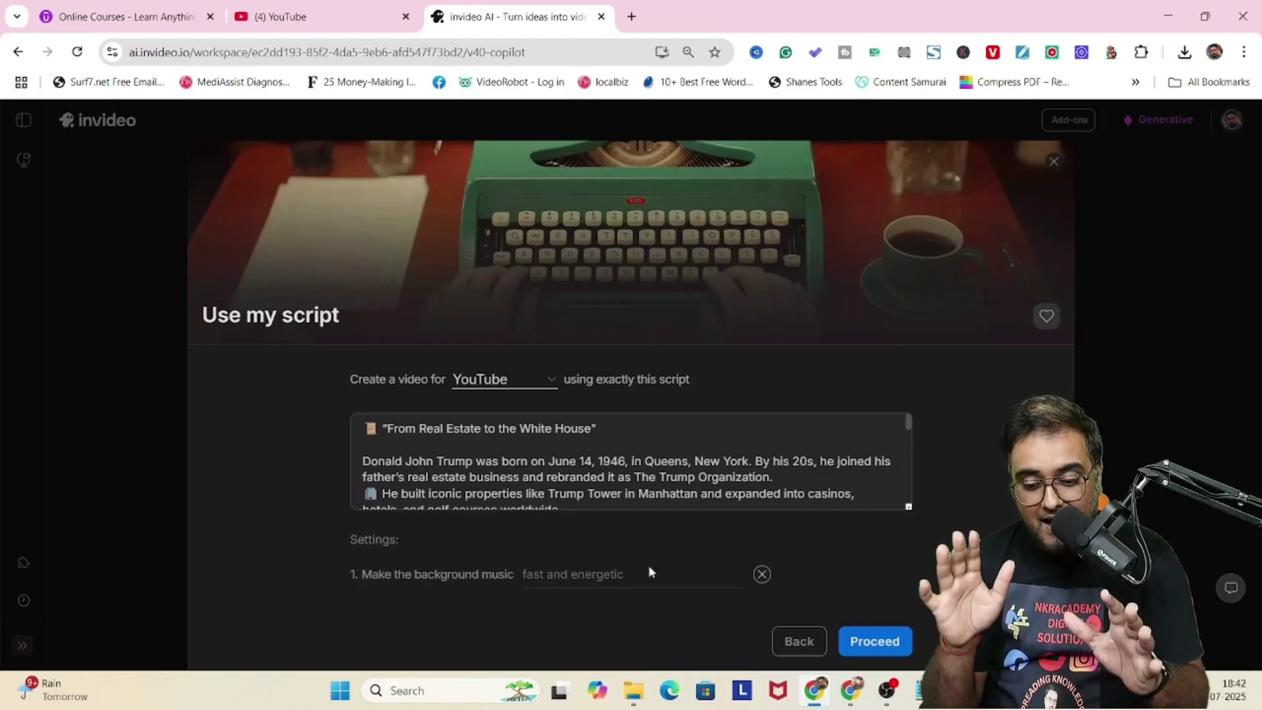
Set the background music to inspirational, add English as the language and start adding a subtitle setting
click(696, 574)
text(inspirational)
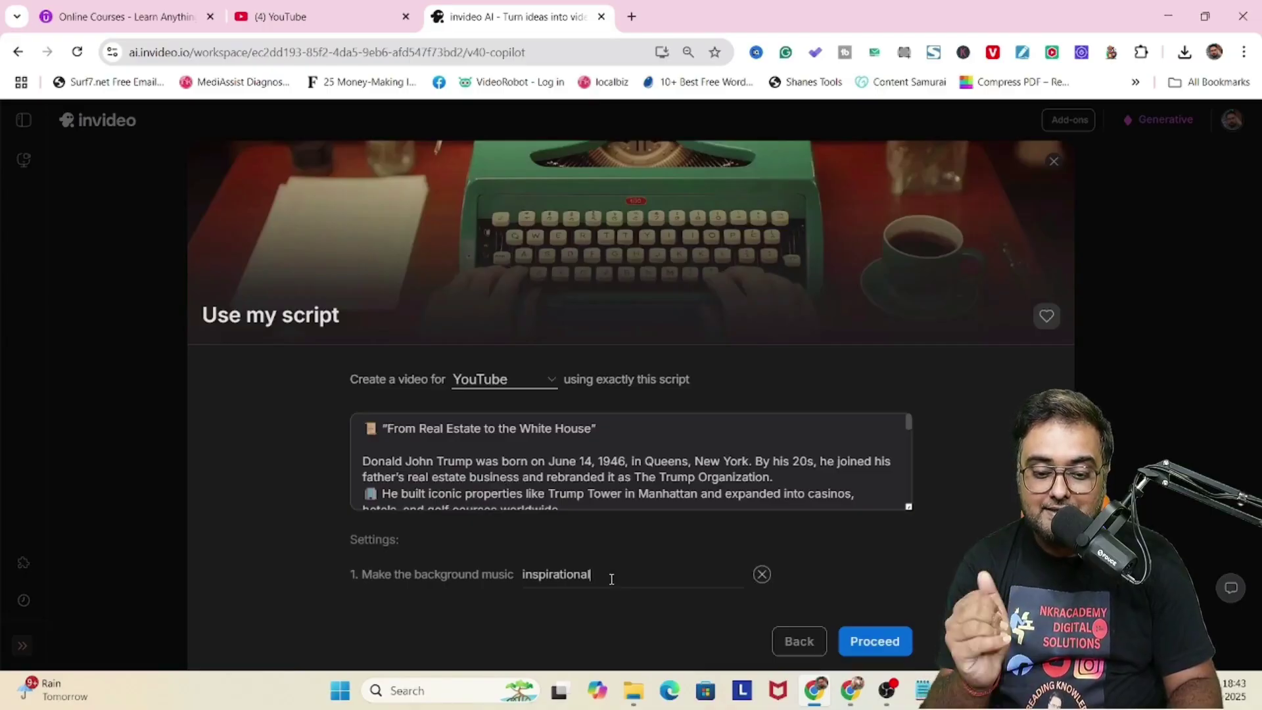
click(1244, 52)
click(1134, 381)
click(452, 570)
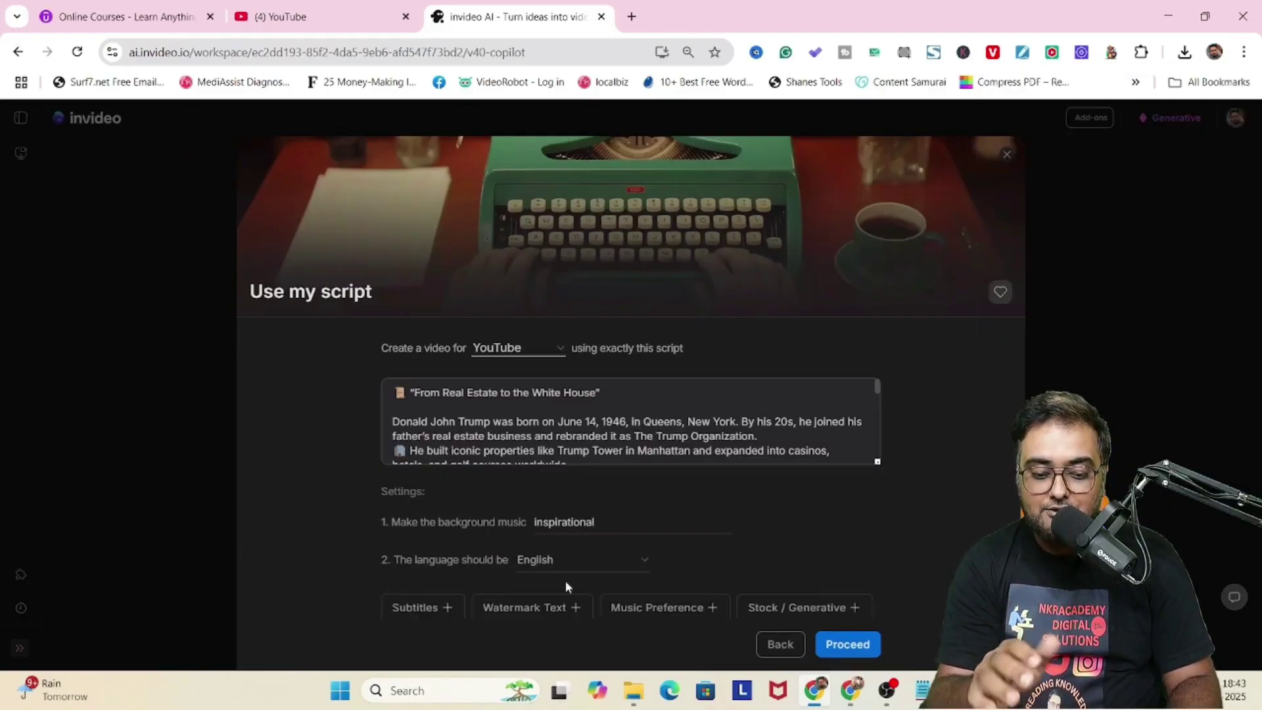
click(421, 605)
click(496, 598)
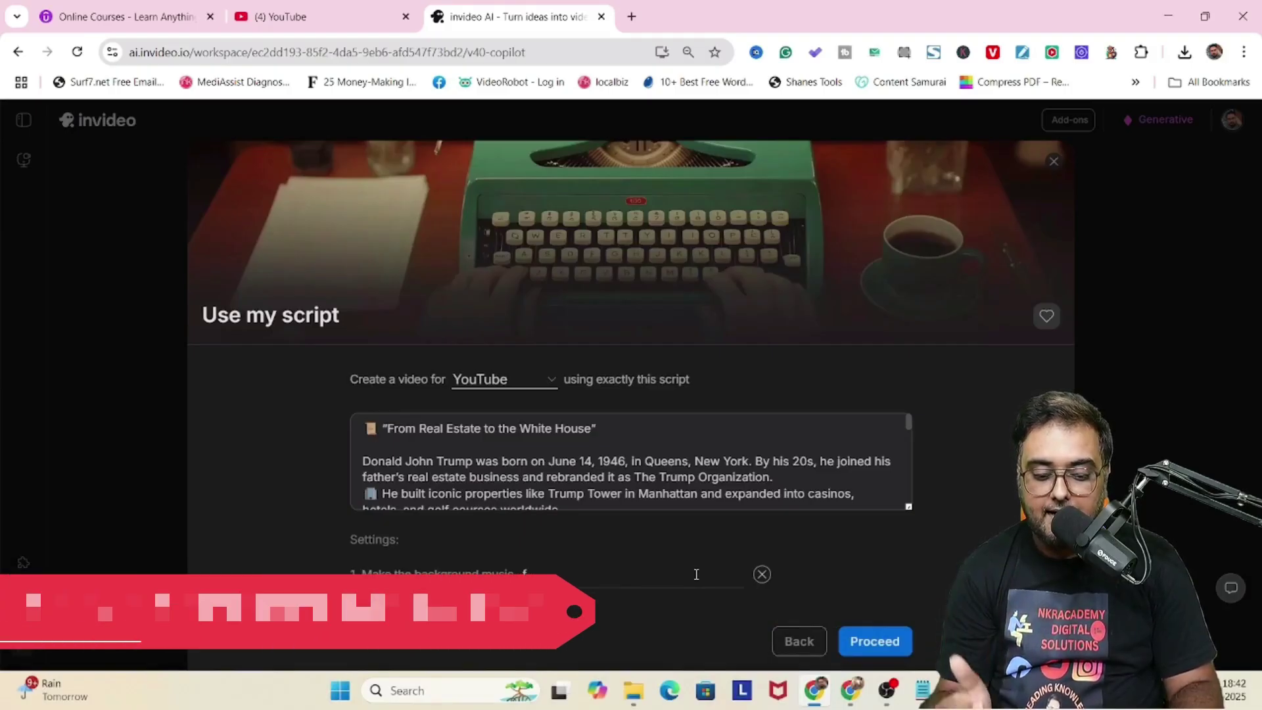
Enter inspirational as the background music style again and choose all caps subtitles with a spoken word highlight
text(inspirational)
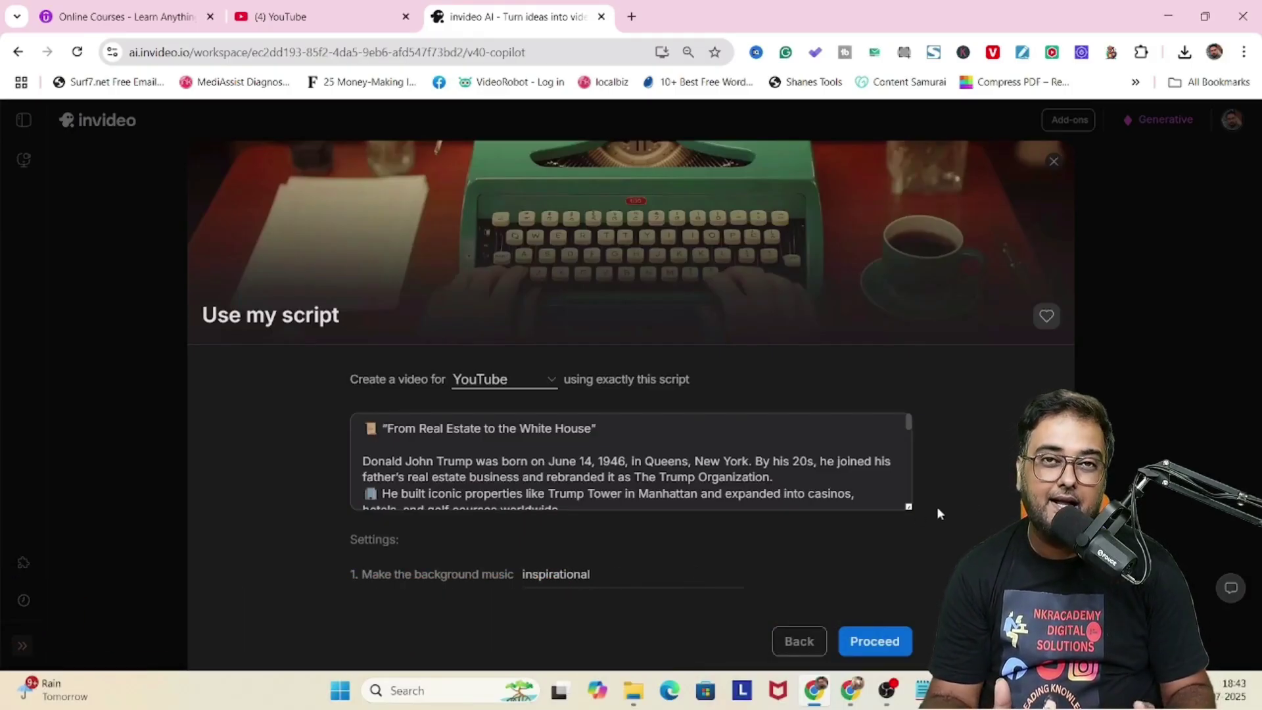
click(1244, 52)
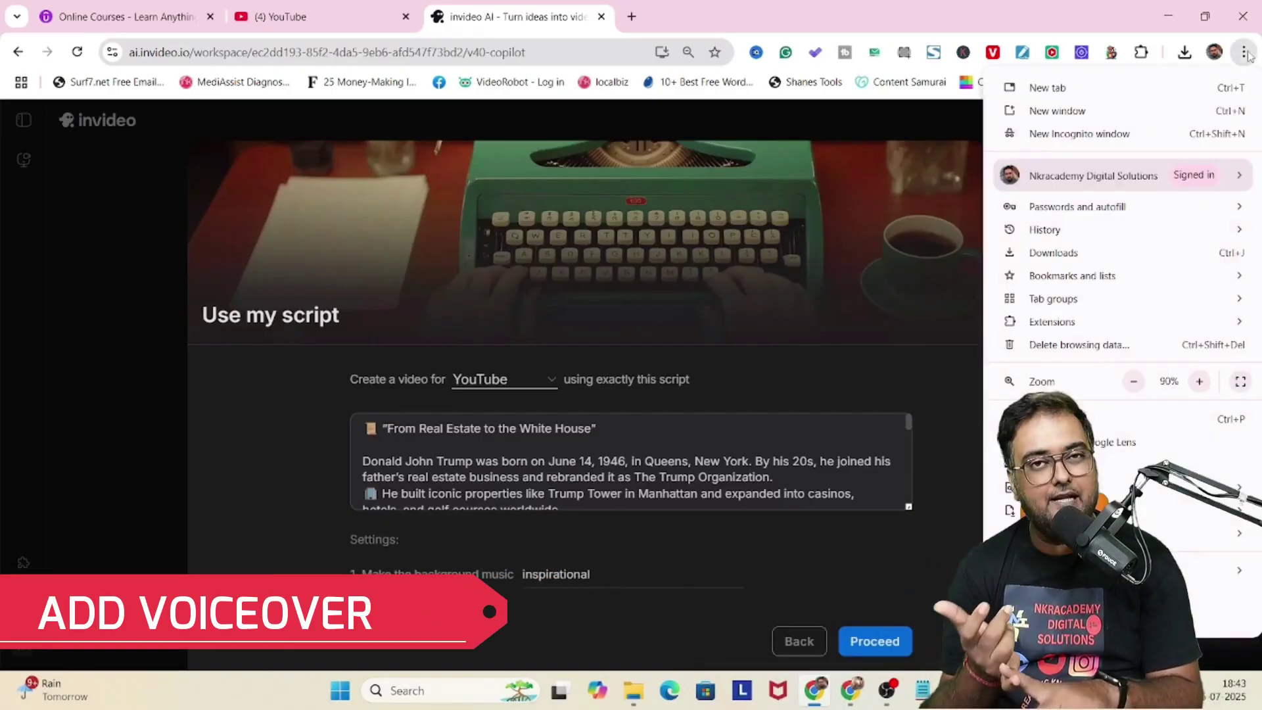
click(1124, 378)
key(Escape)
click(493, 605)
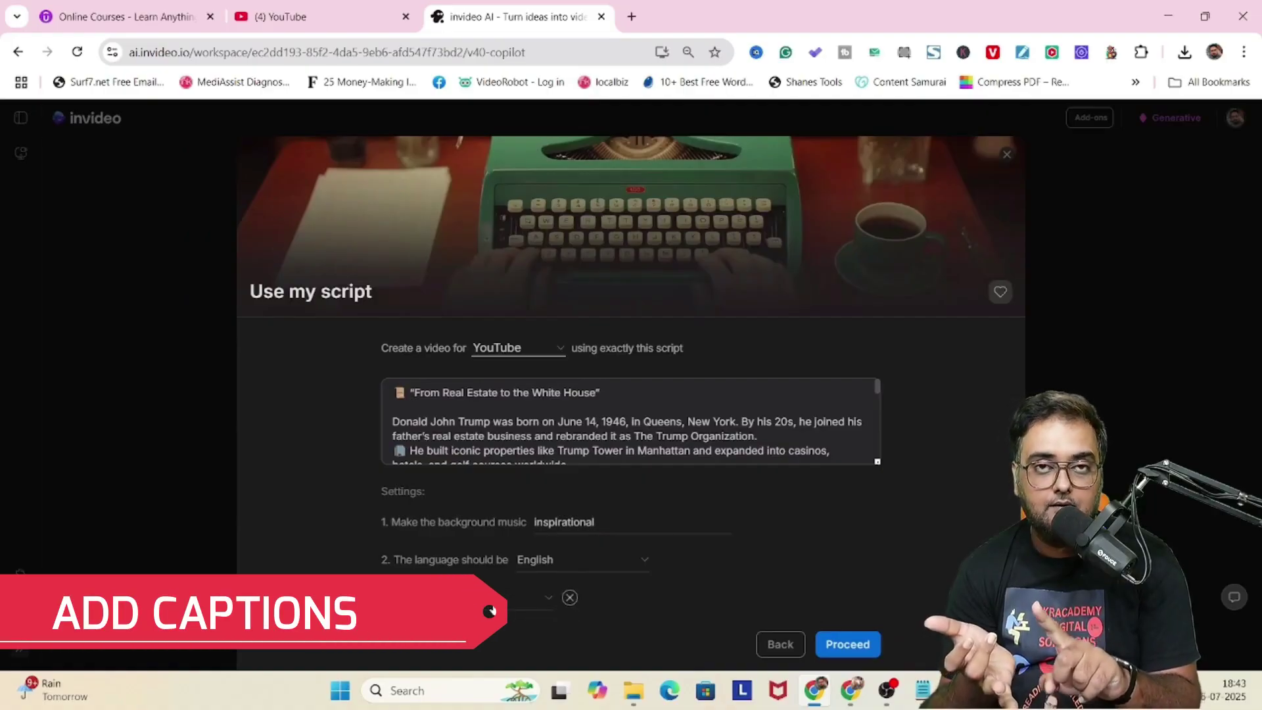
click(487, 598)
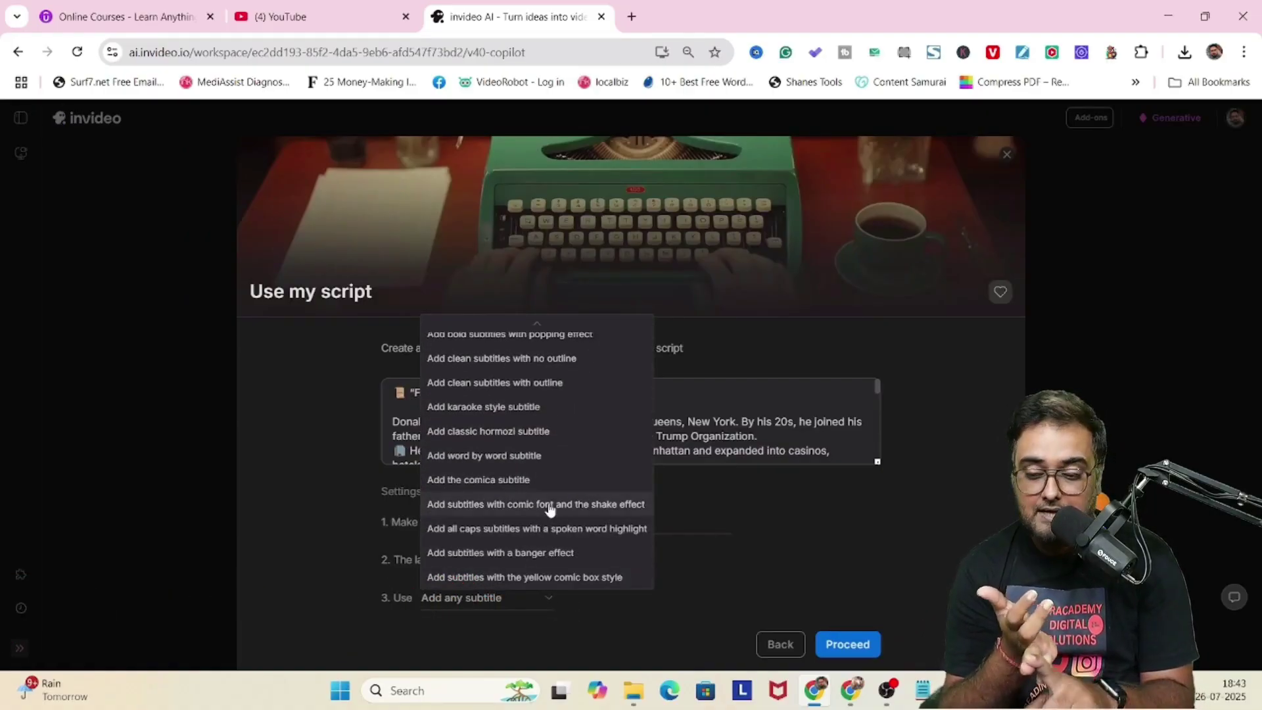
click(535, 529)
click(1244, 52)
click(1134, 381)
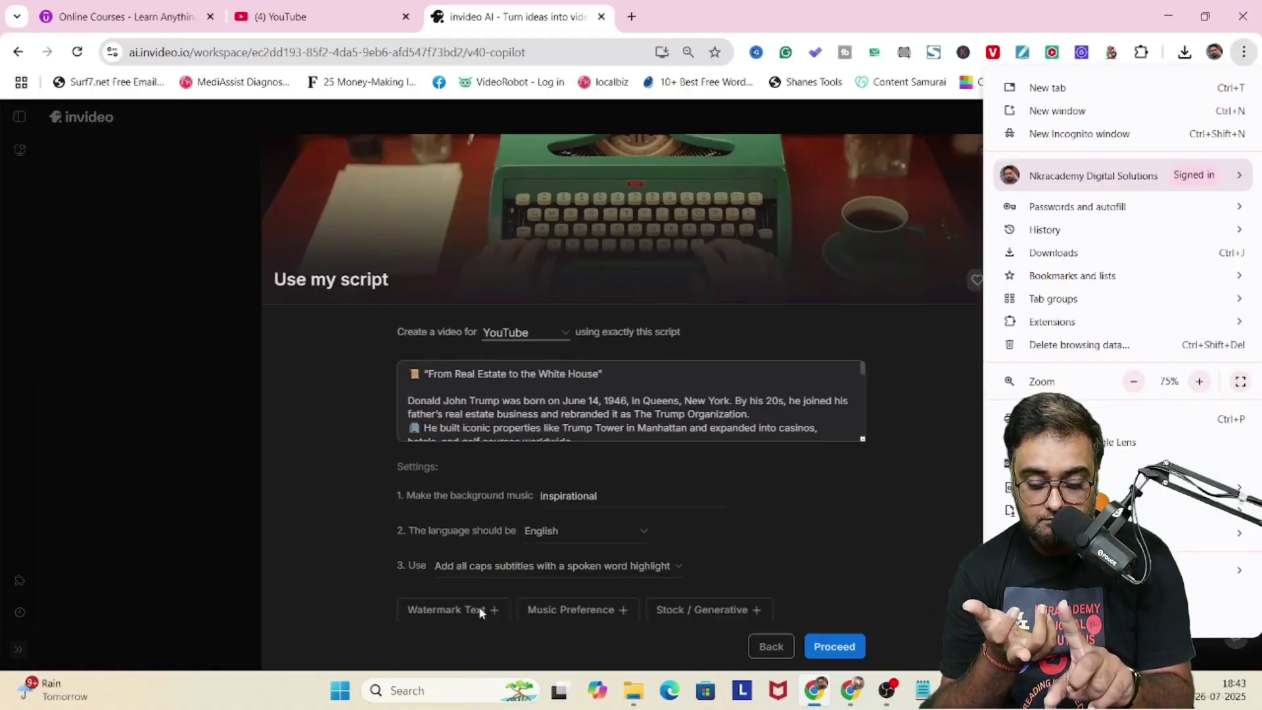
Add a media setting of only stock media and submit the Trump script for video generation
click(682, 606)
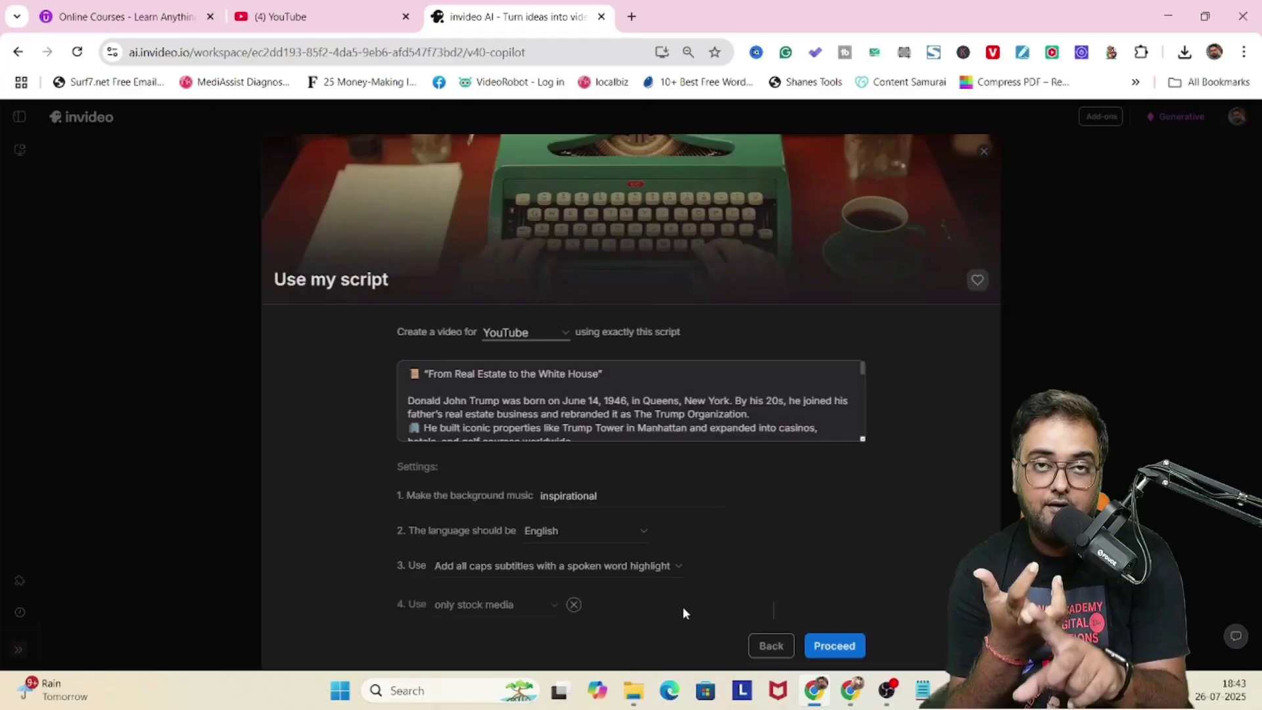
click(550, 605)
click(483, 581)
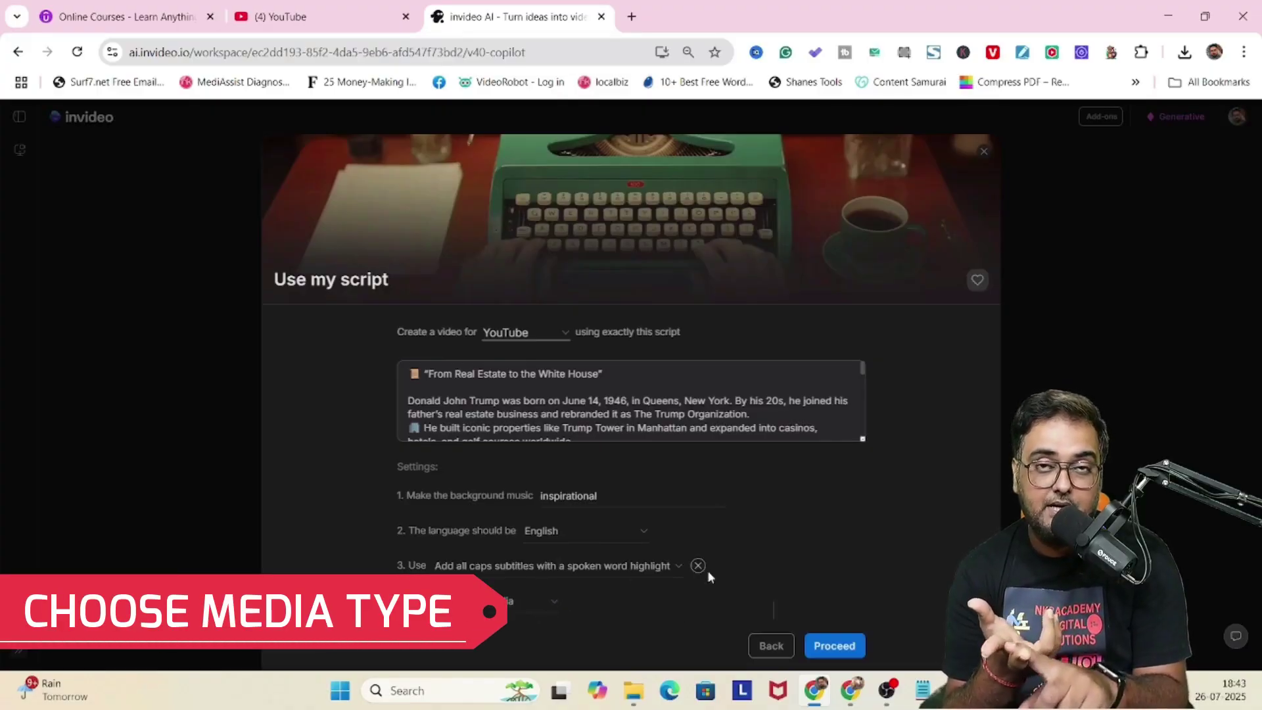
click(835, 646)
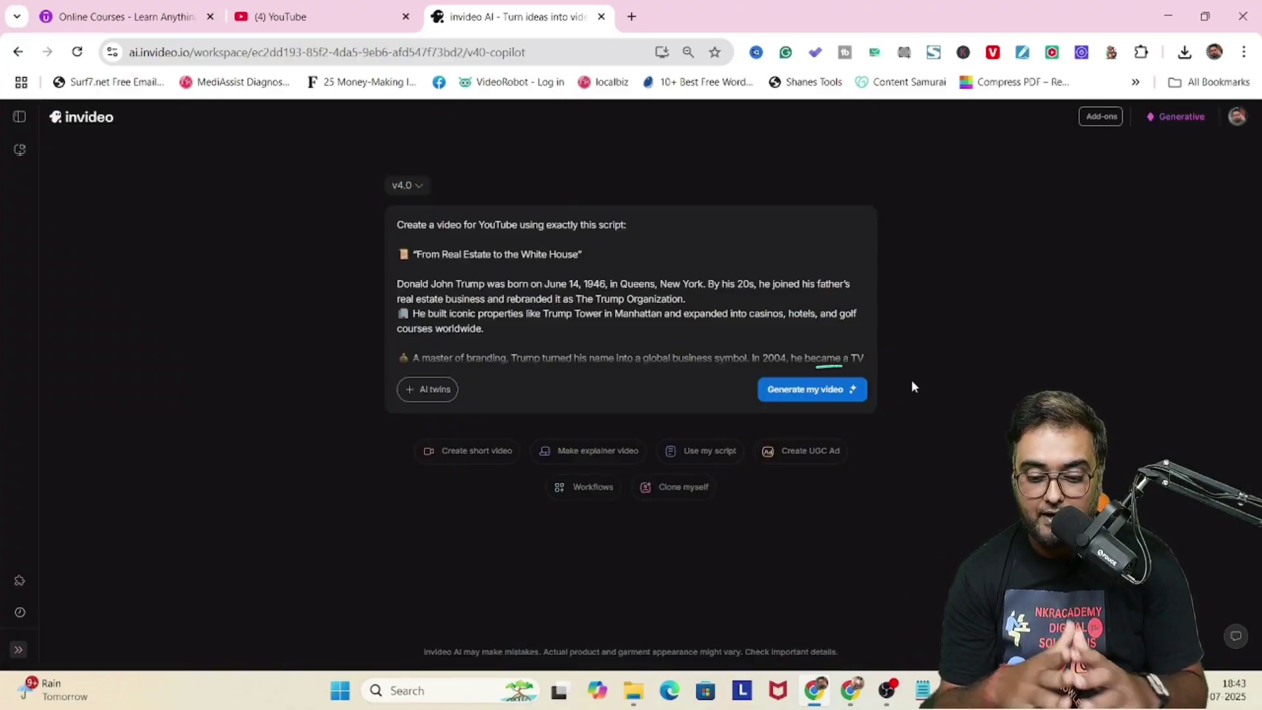
click(826, 391)
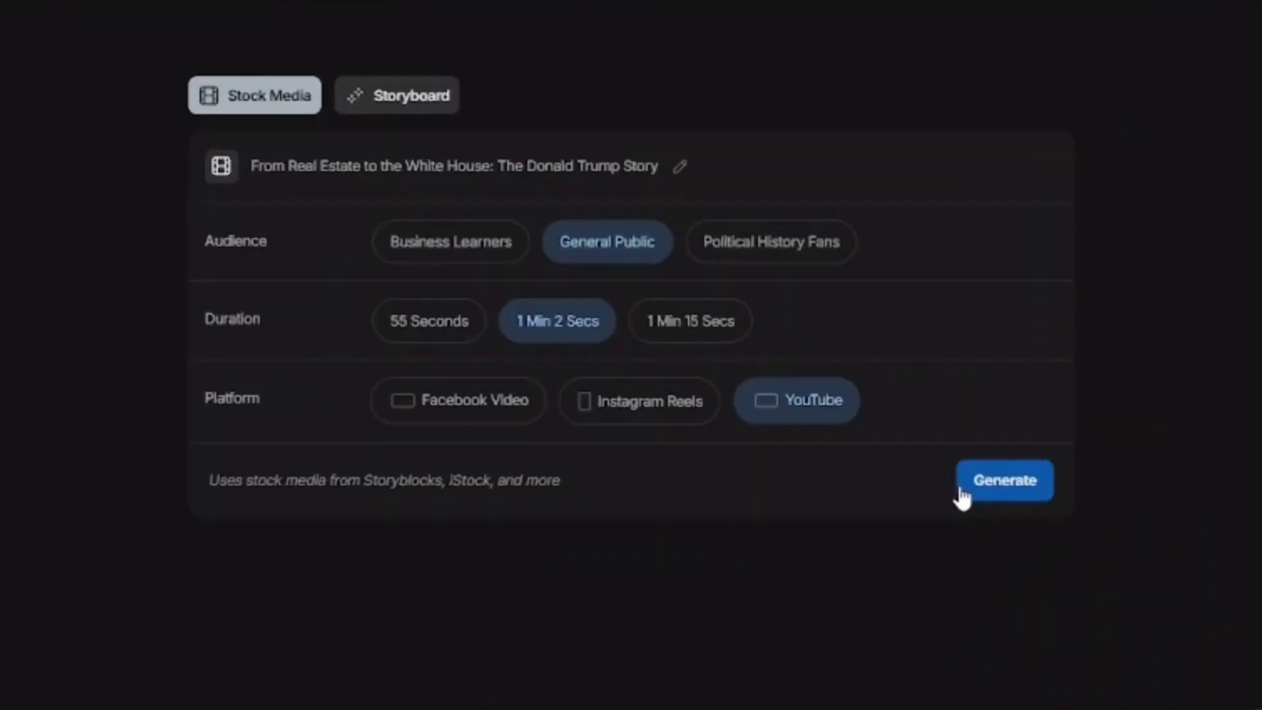
Try the Political History Fans, General Public and Business Learners audiences and a 55-second duration for the stock media version
click(380, 82)
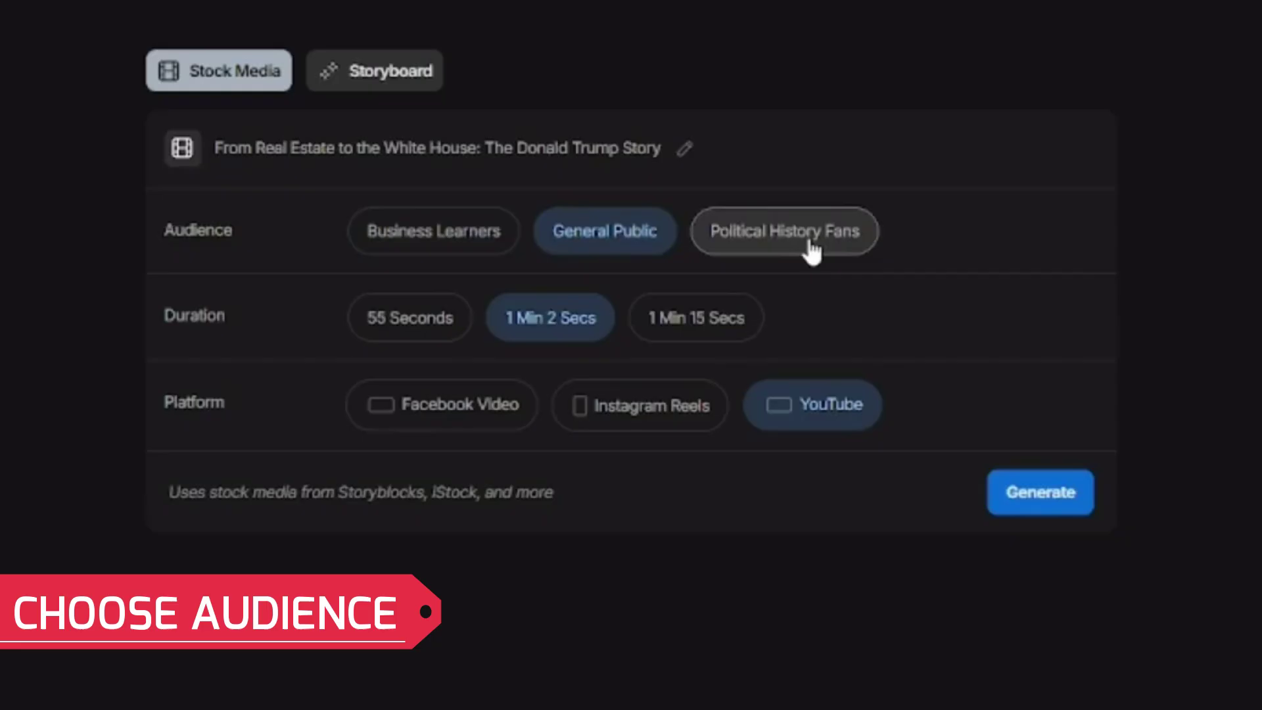
click(813, 250)
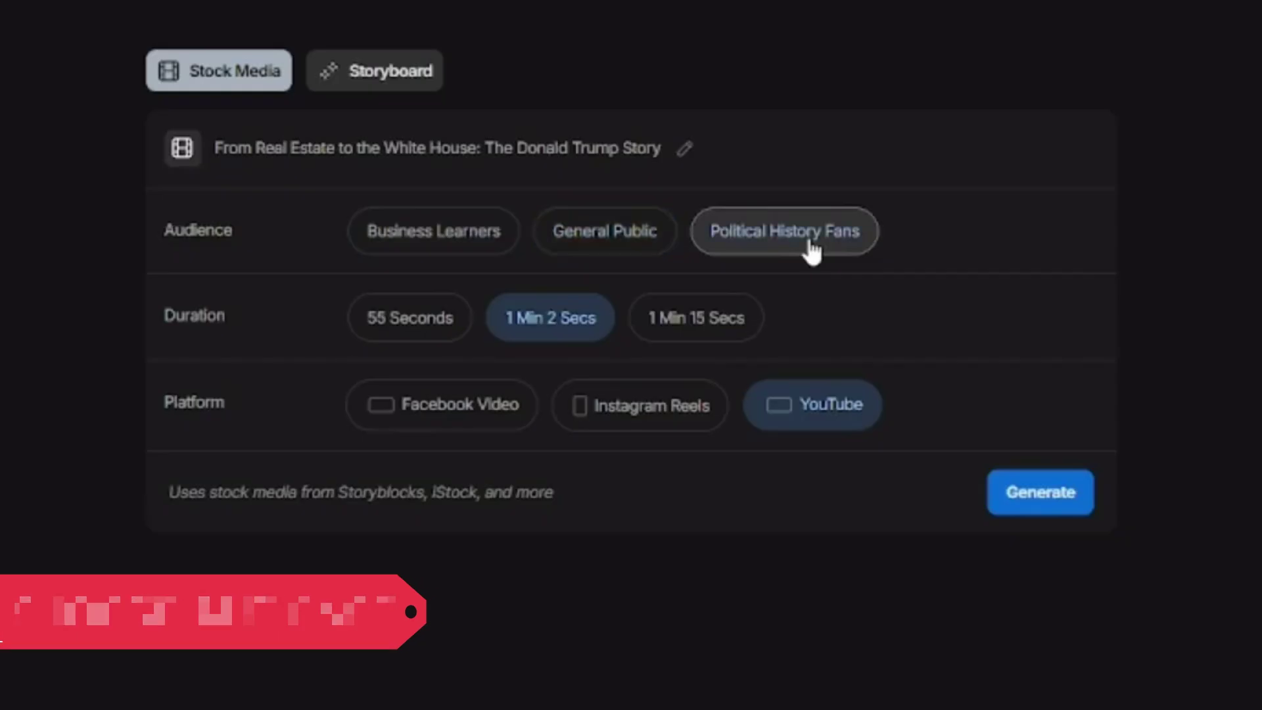
click(633, 243)
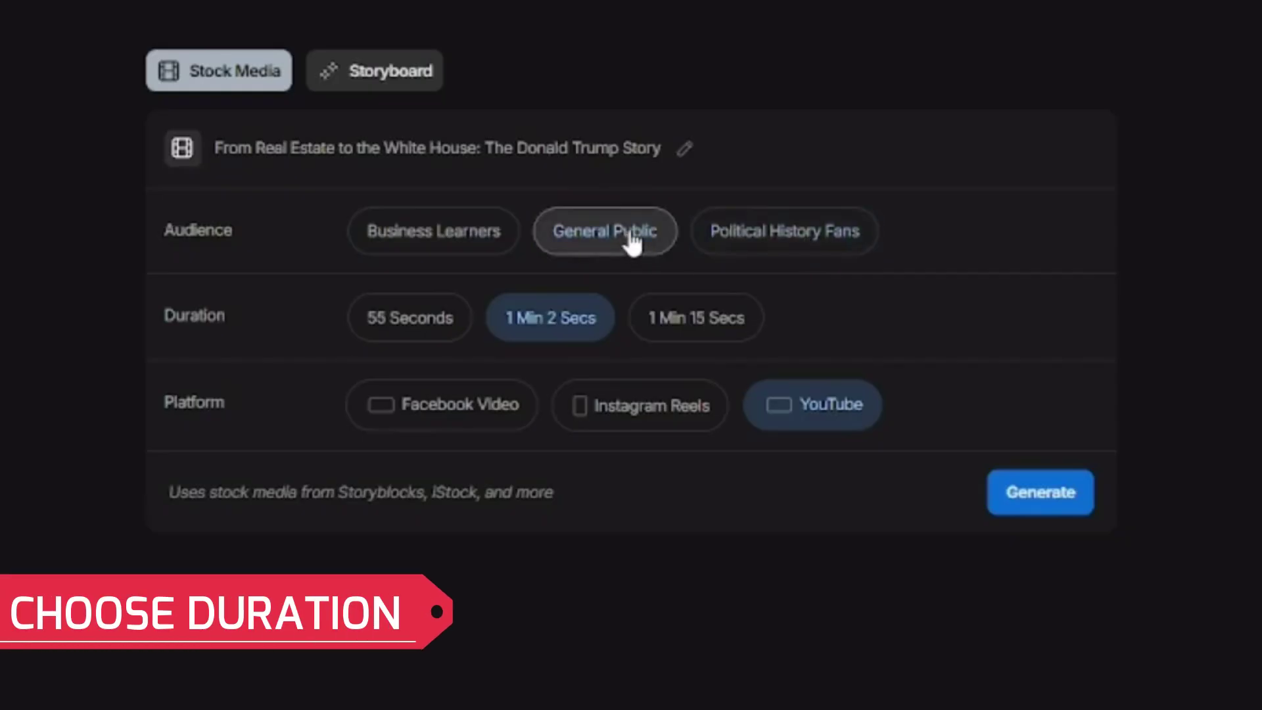
click(468, 242)
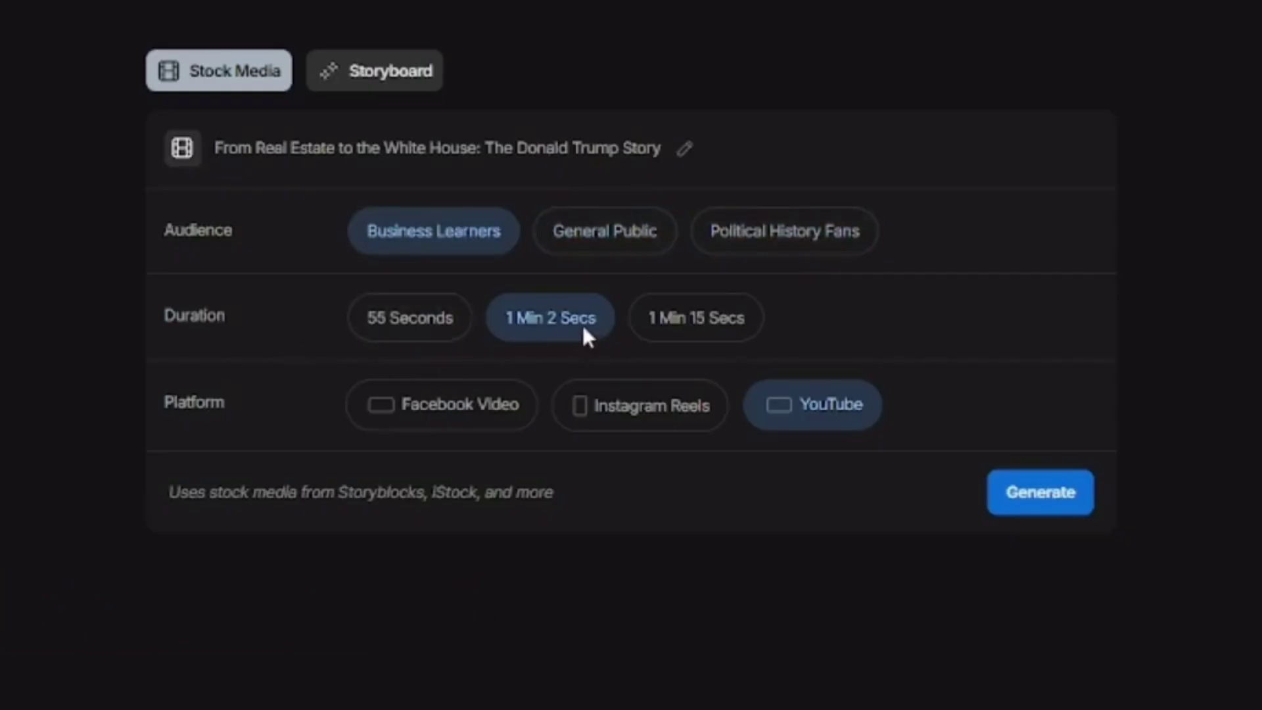
click(404, 332)
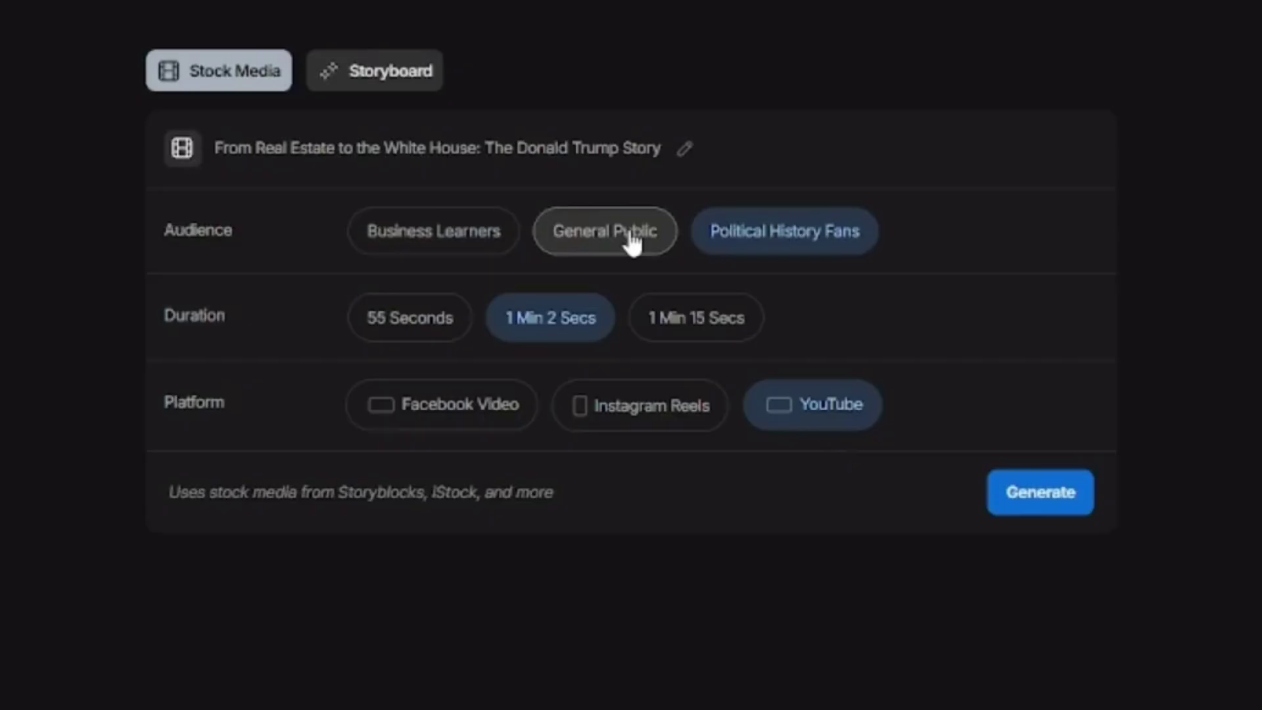
Choose the Storyboard version and generate it for Business Learners with a 55-second duration on Instagram Reels
click(388, 67)
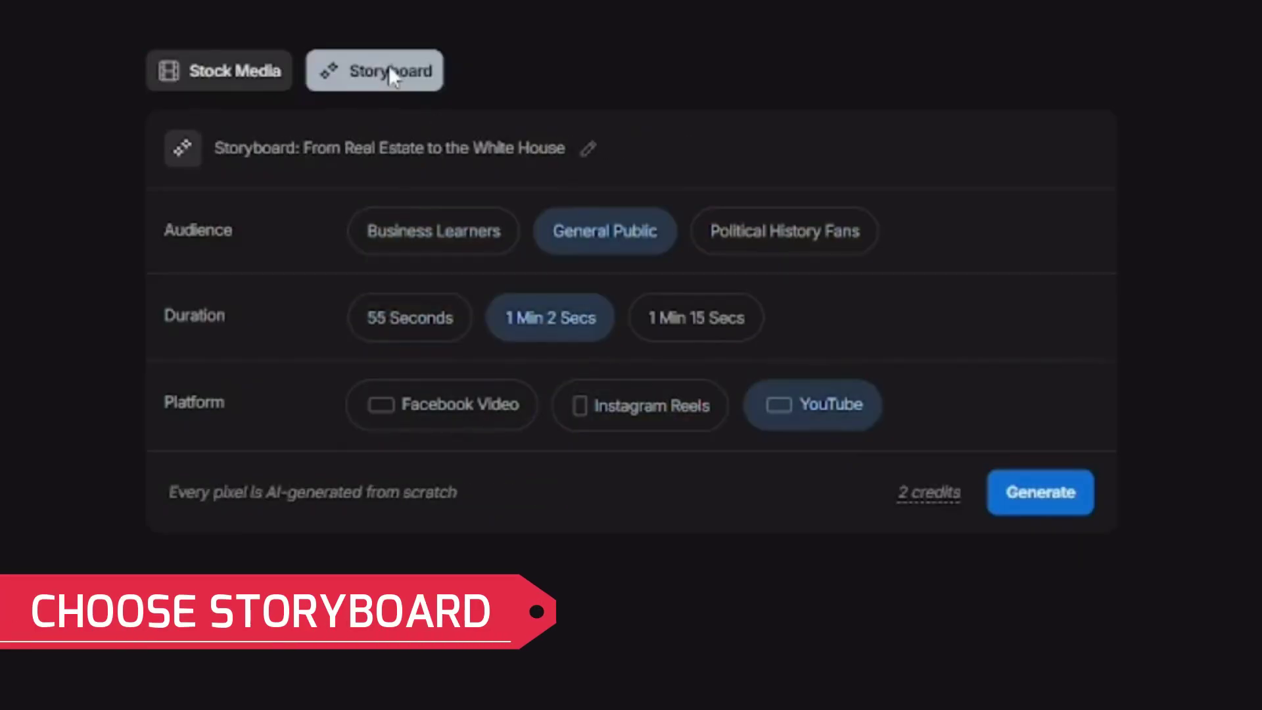
click(444, 245)
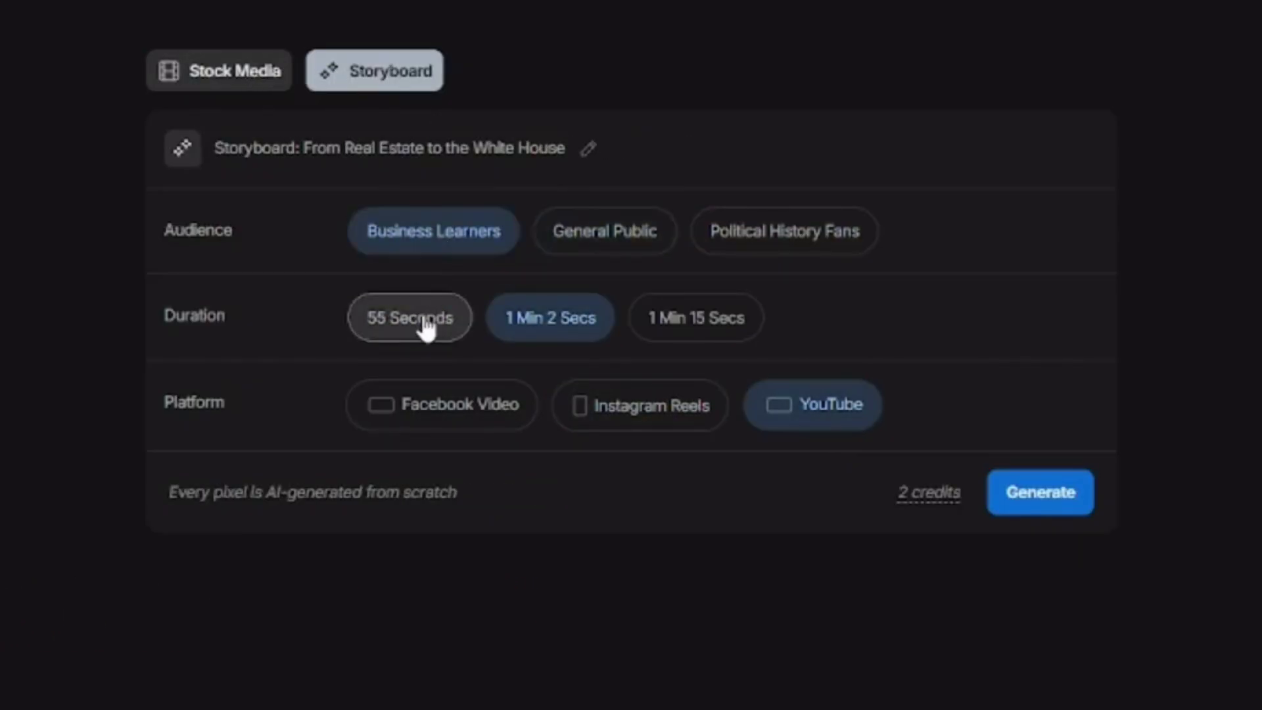
click(424, 321)
click(653, 420)
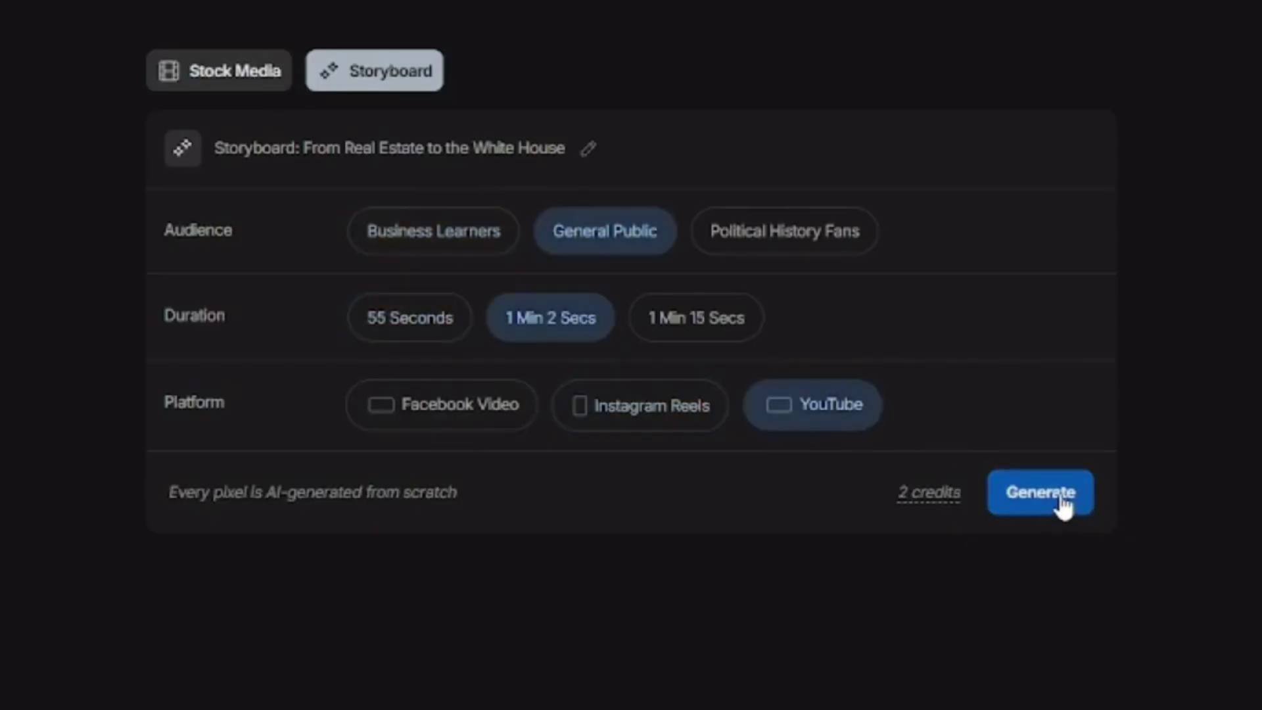
click(676, 418)
click(428, 322)
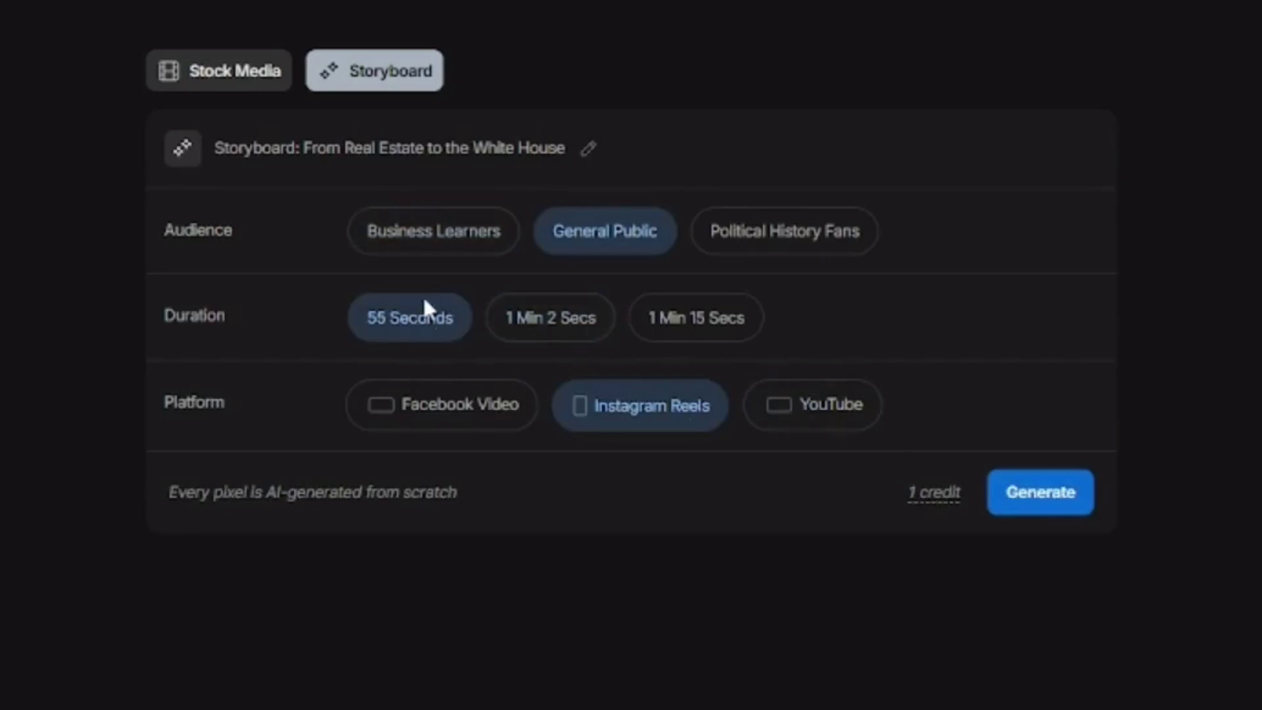
click(423, 248)
click(1046, 511)
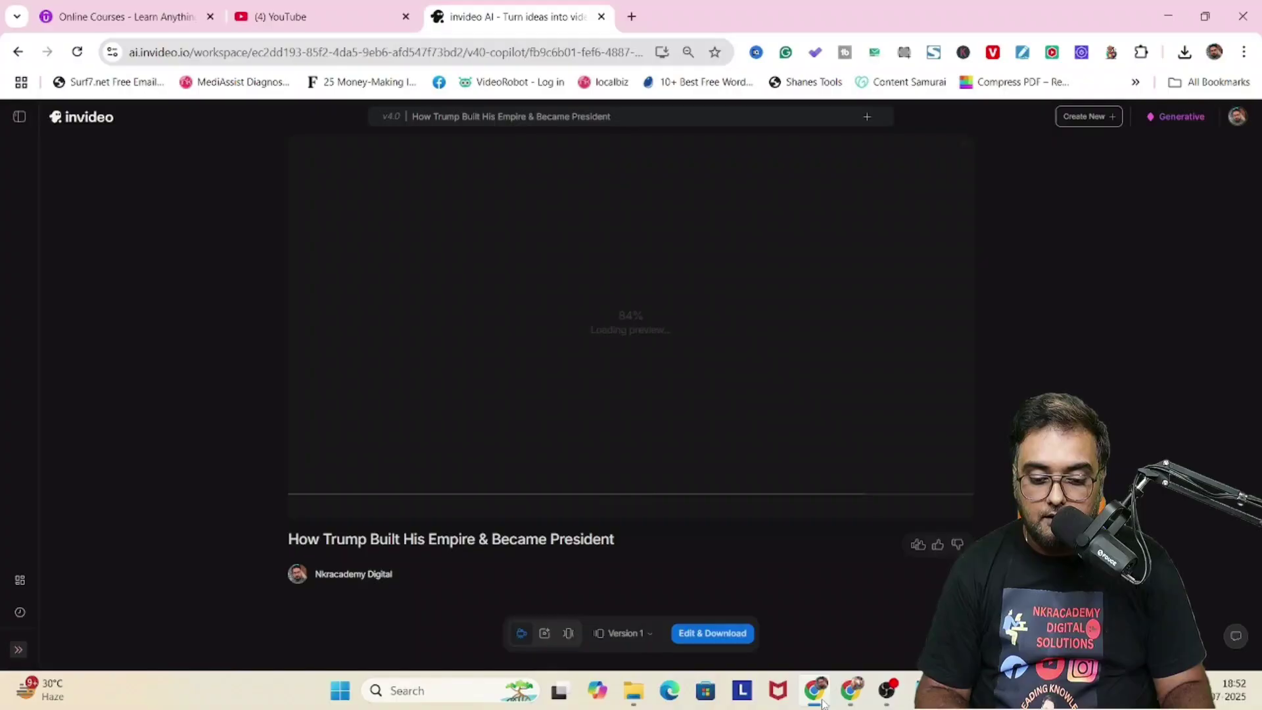
Play the generated Trump video and start its download
click(380, 418)
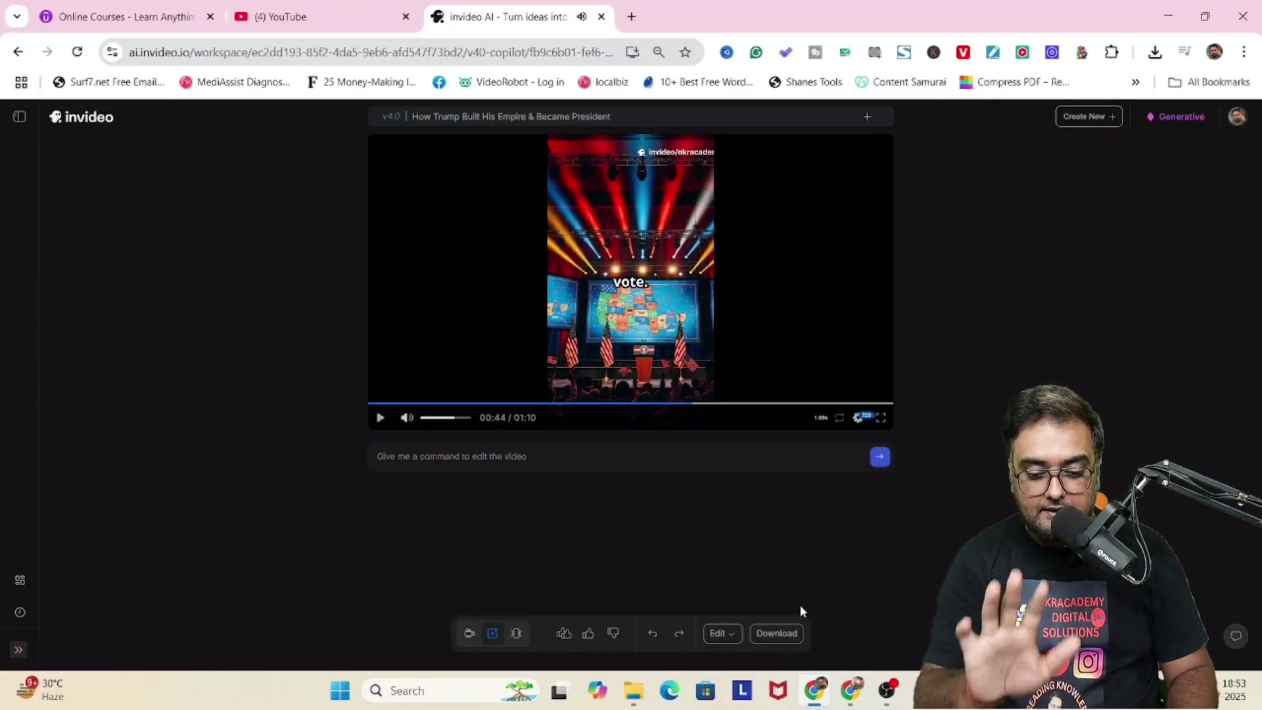
click(776, 635)
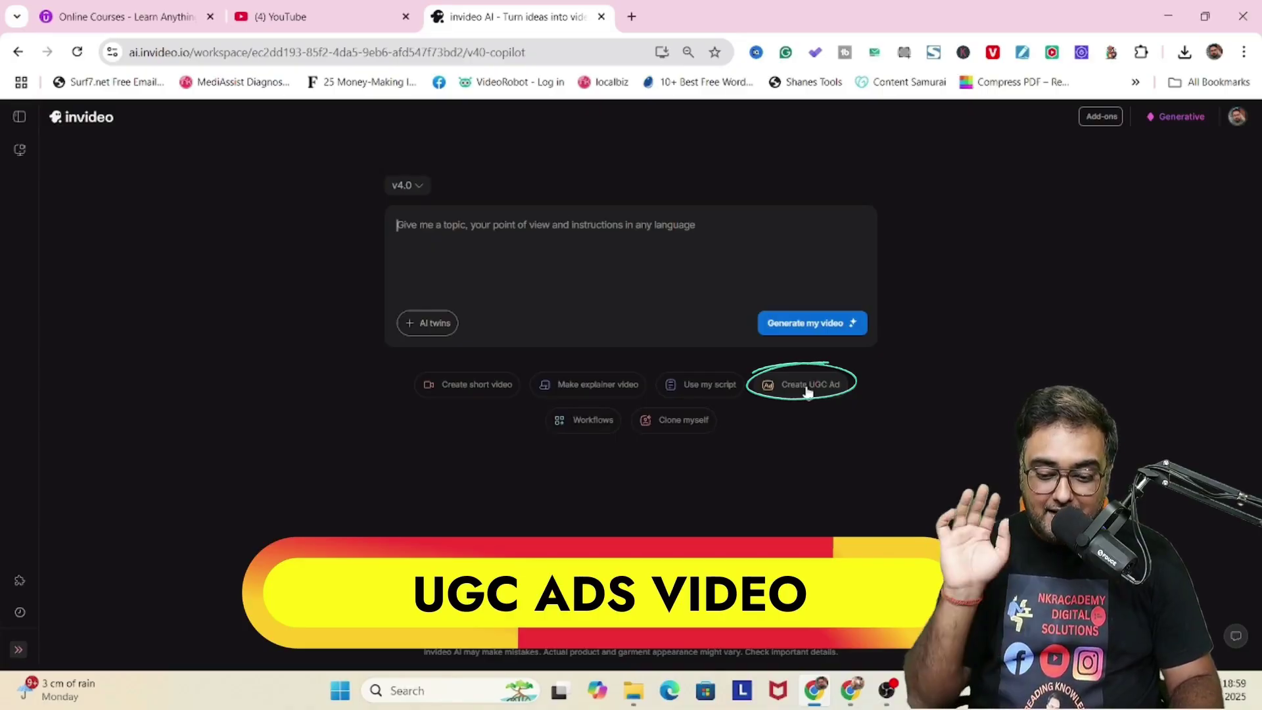
Open the UGC ad creation form and set its script style to problem solution
click(808, 388)
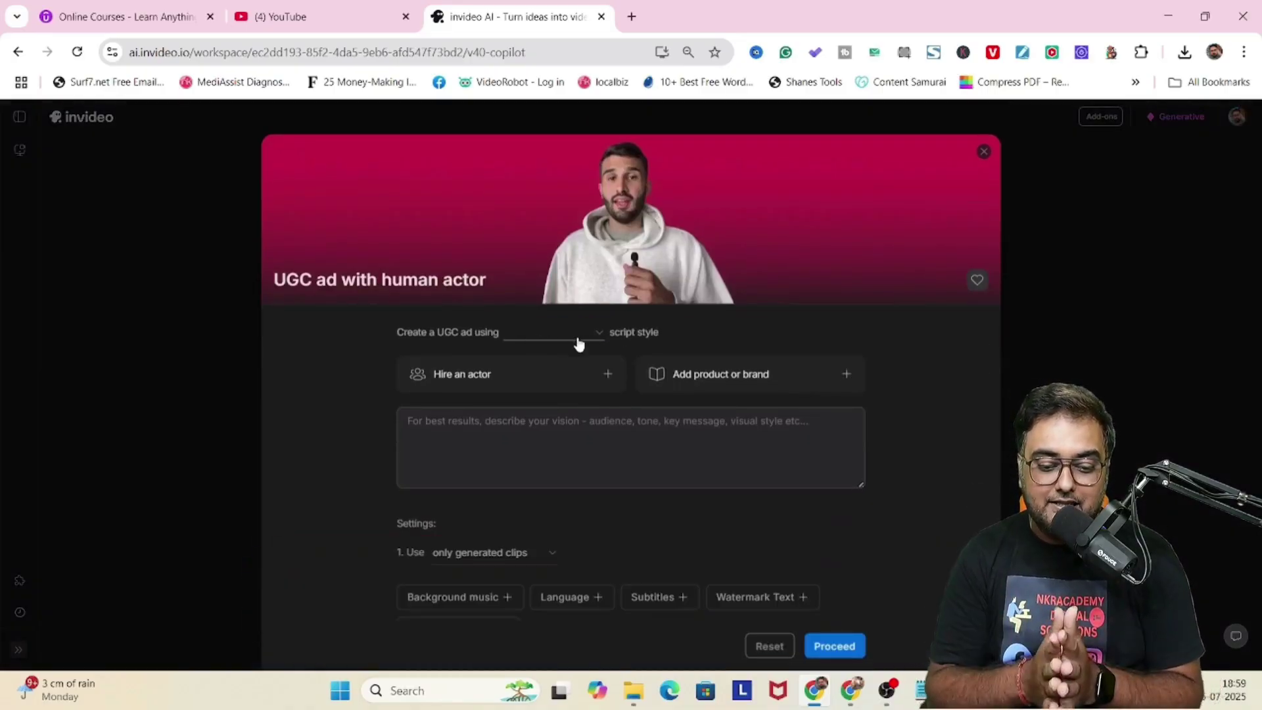
click(580, 342)
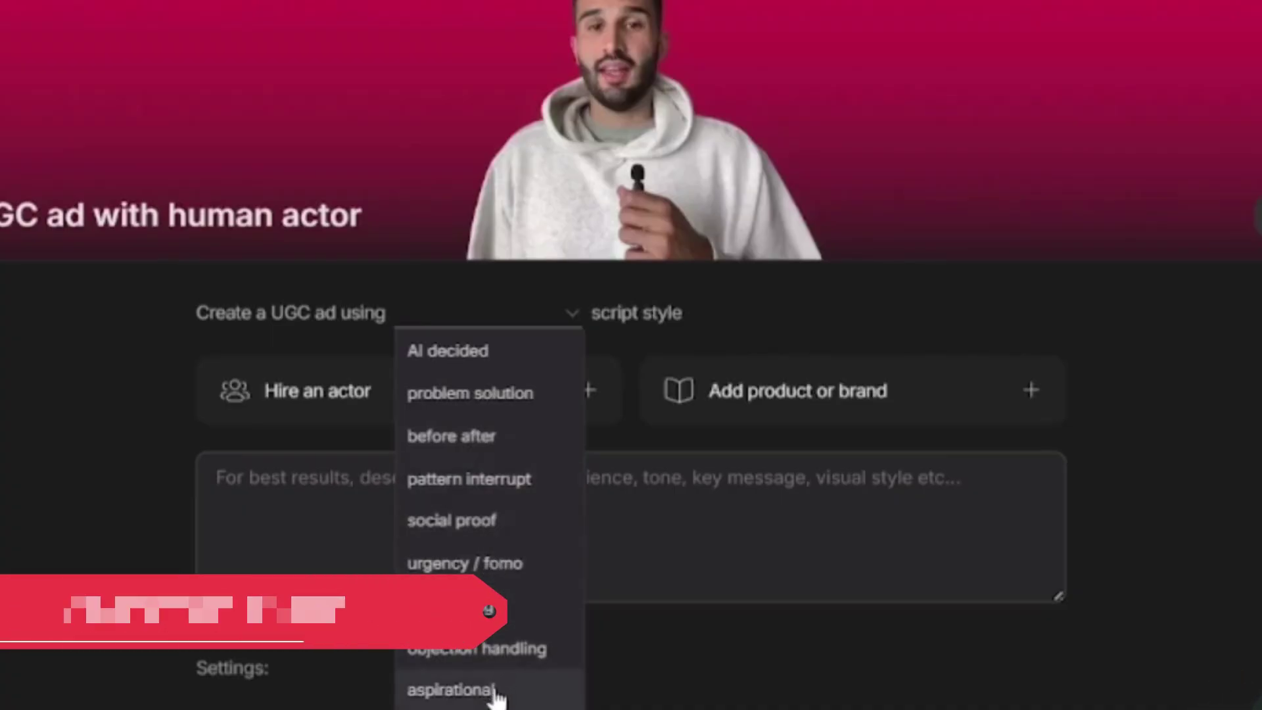
click(523, 401)
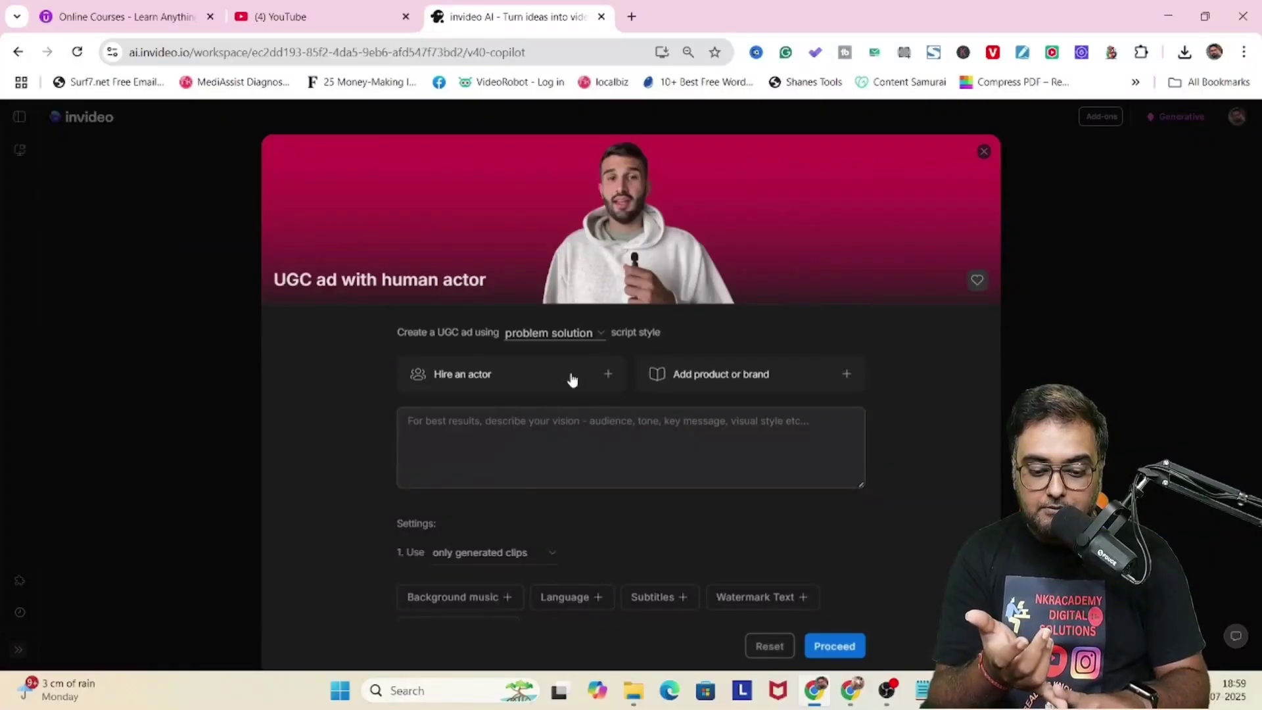
Hire the Ryan's Podcast, Walking with Amy and Olivia and Kenji Podcast actors, and choose only generated clips as the media type
click(606, 378)
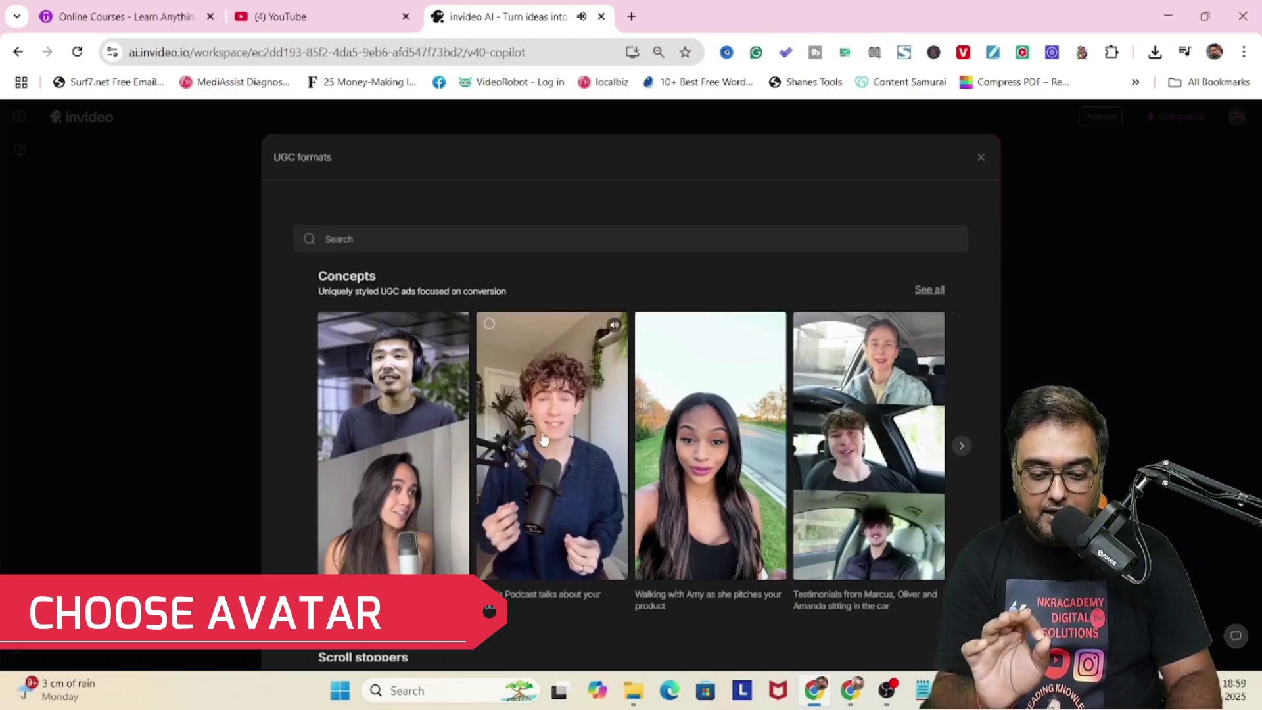
click(535, 533)
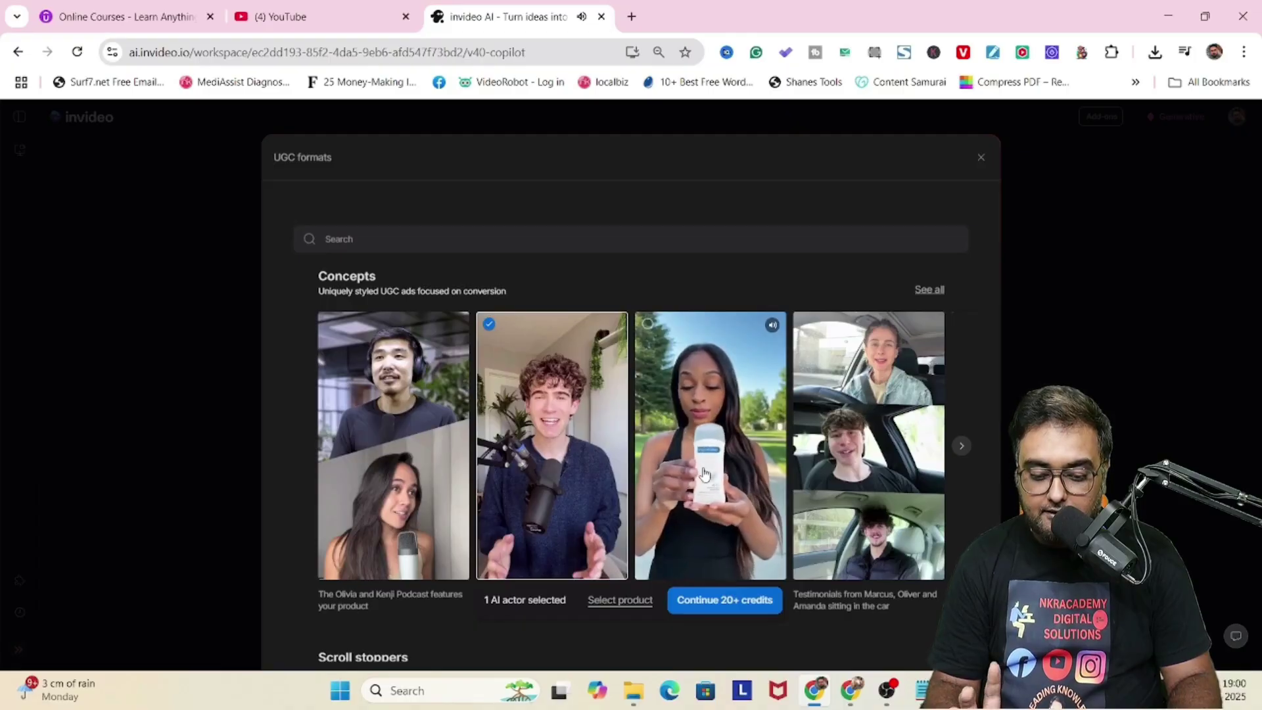
click(691, 472)
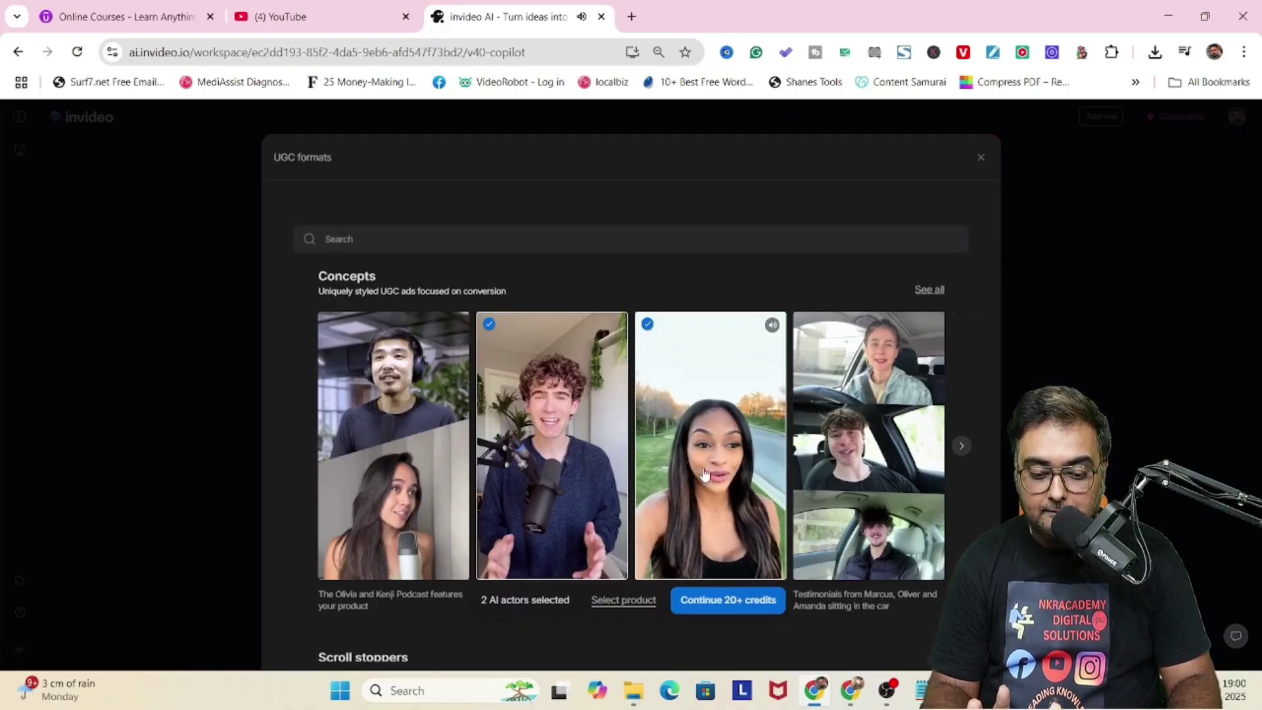
click(572, 462)
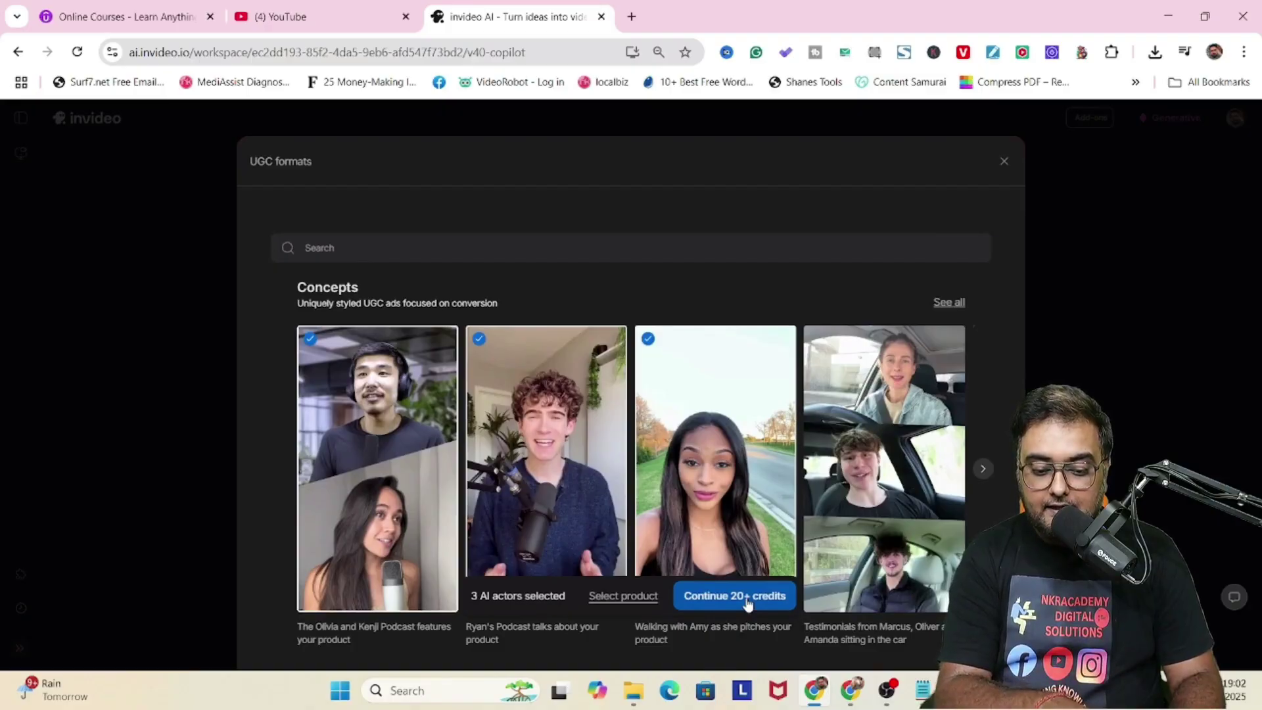
click(748, 603)
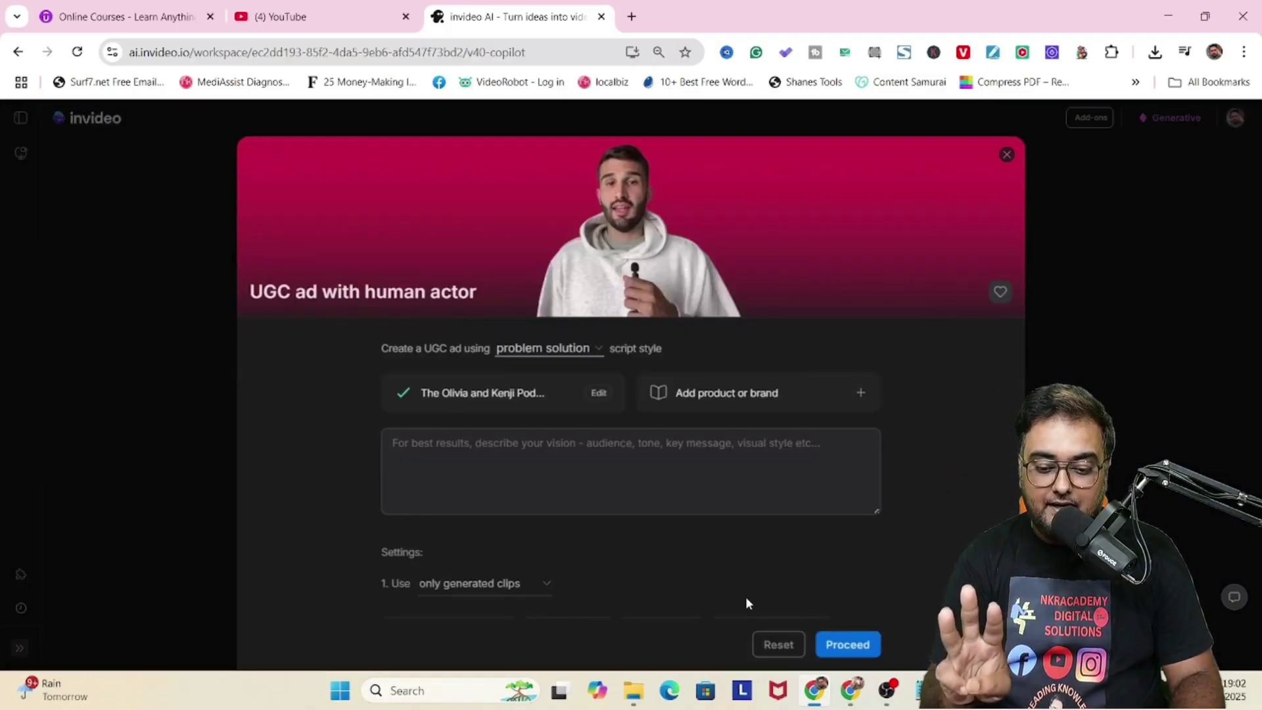
click(543, 585)
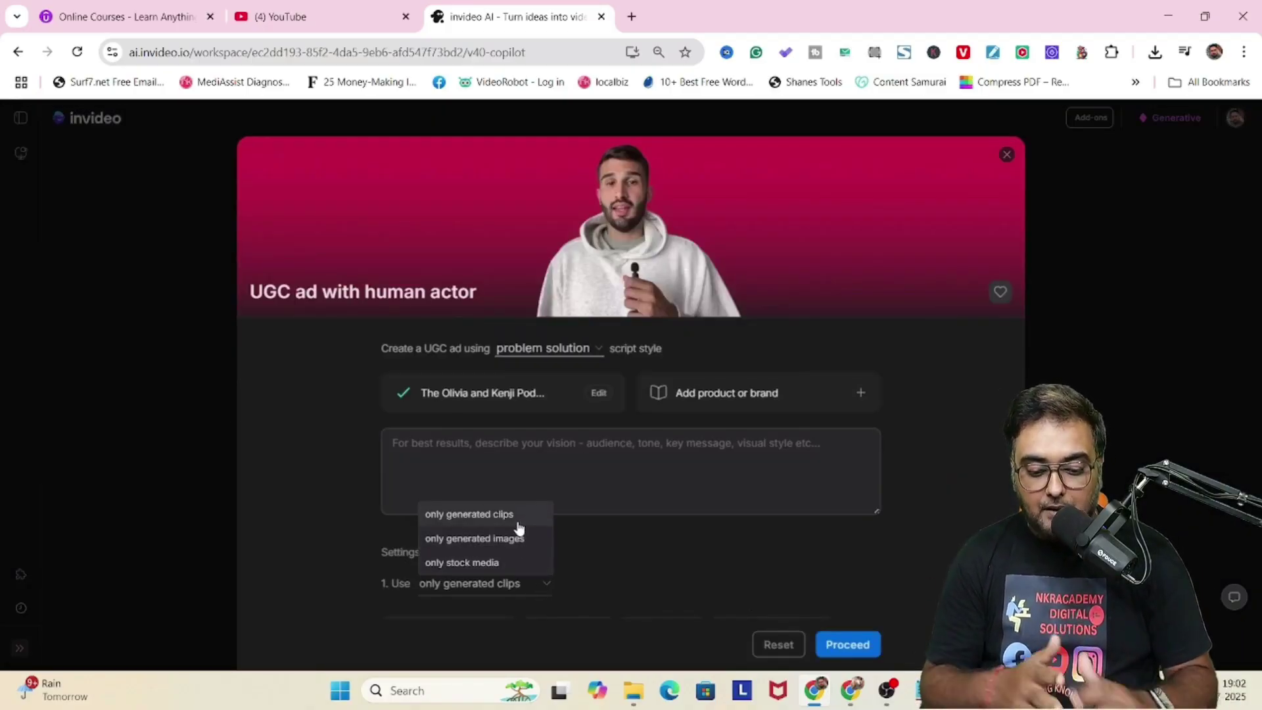
click(491, 516)
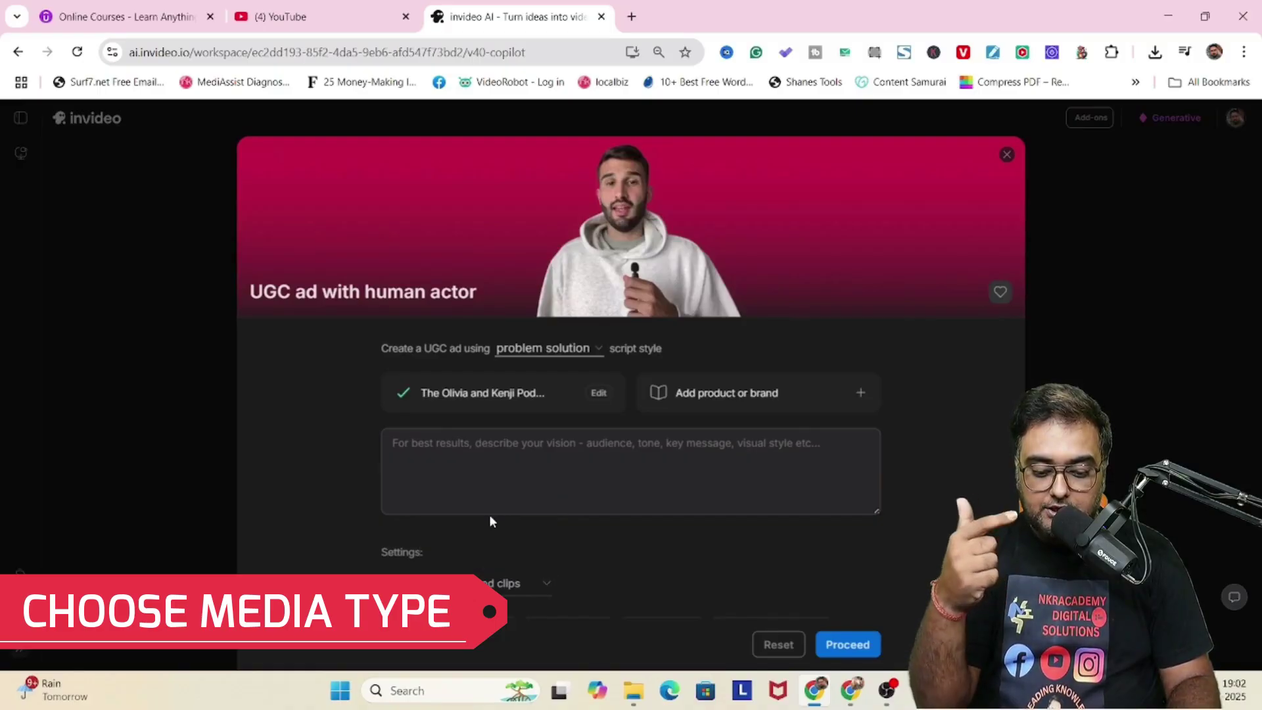
Start the ad brief with "Talk About Artistly AI Lifetime Access Deal. Pay Once And Use For Lifetime With Commercial License."
click(676, 445)
text(Talk A)
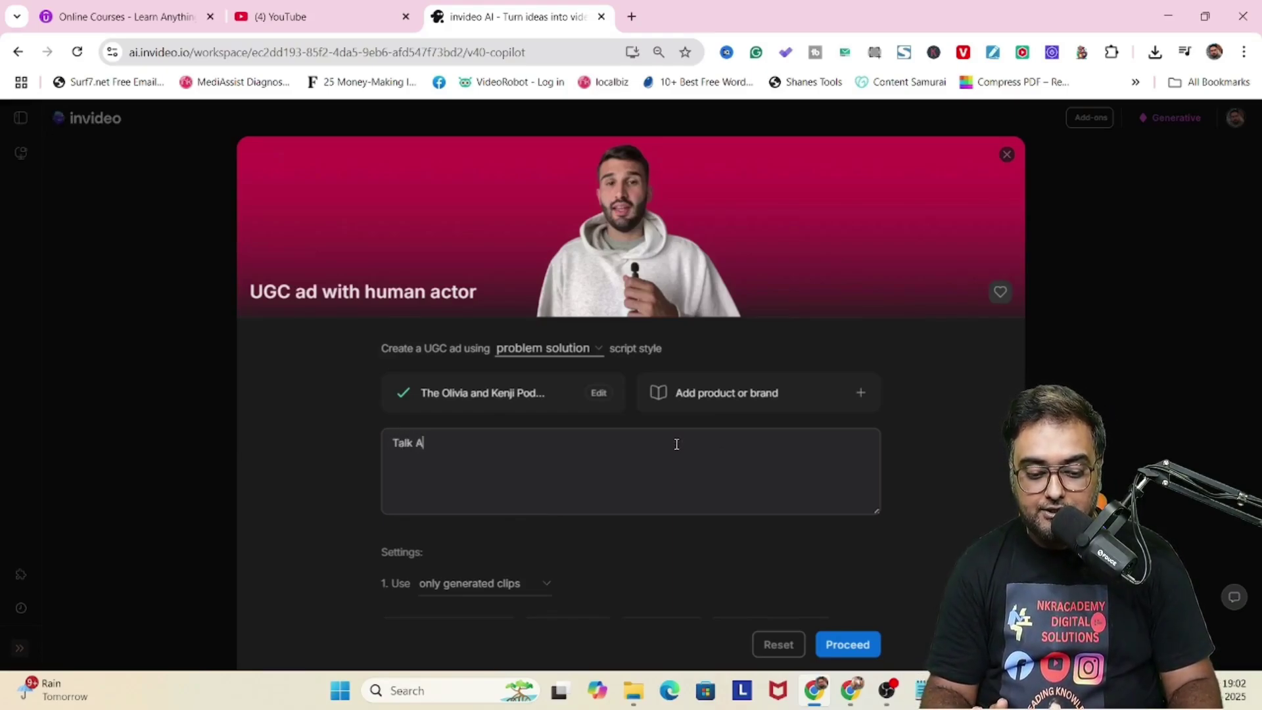
text(bout Artistly)
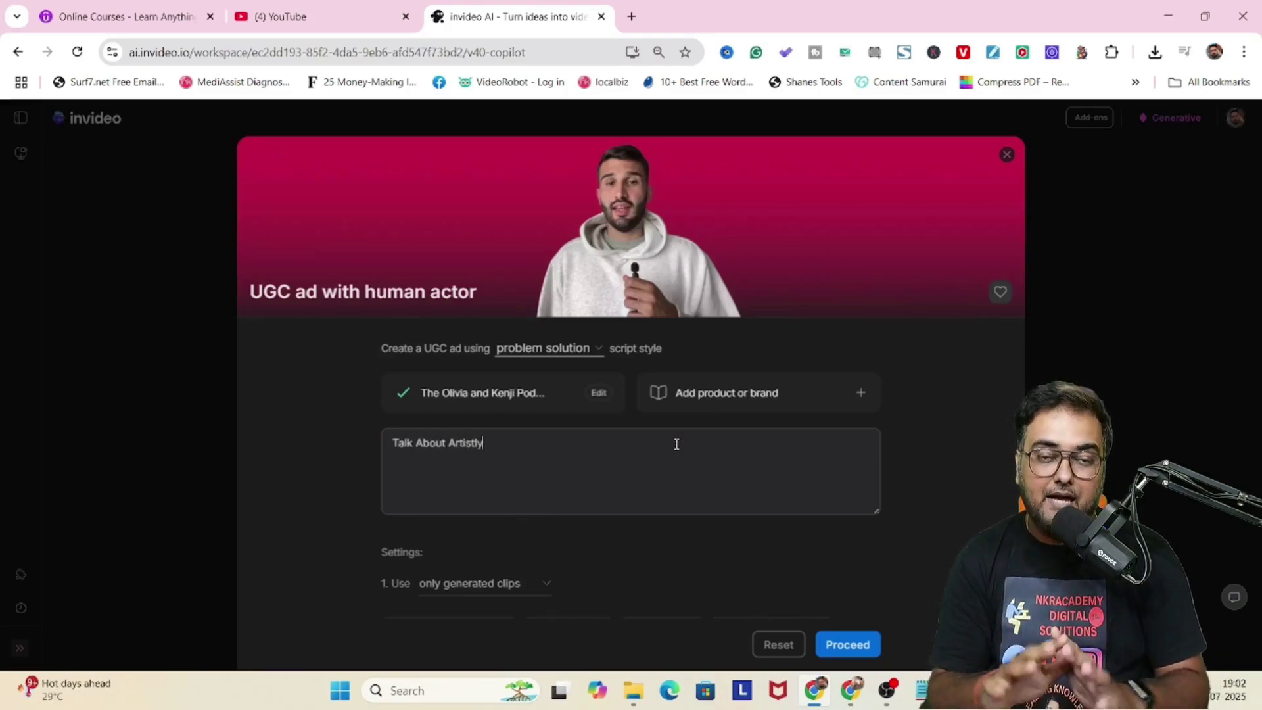
text( AI Lifetime A)
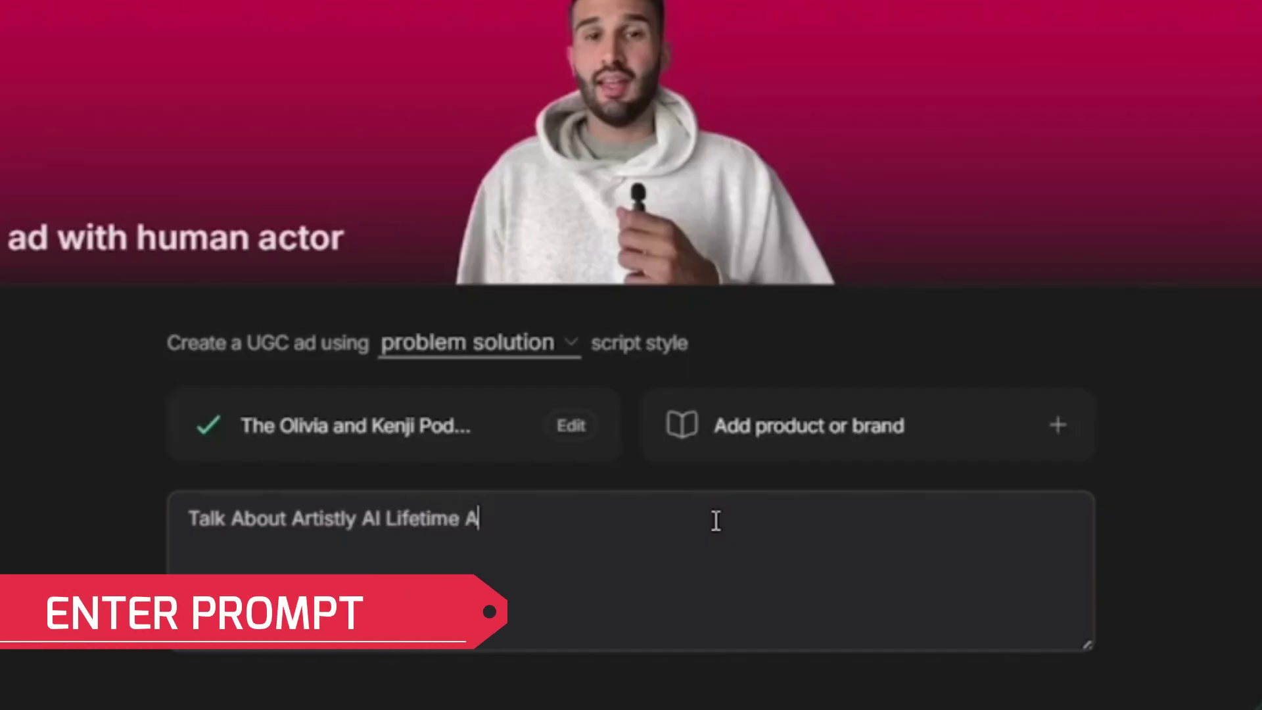
text(ccess Deal. Pay Once And Use For Lifetime Wit)
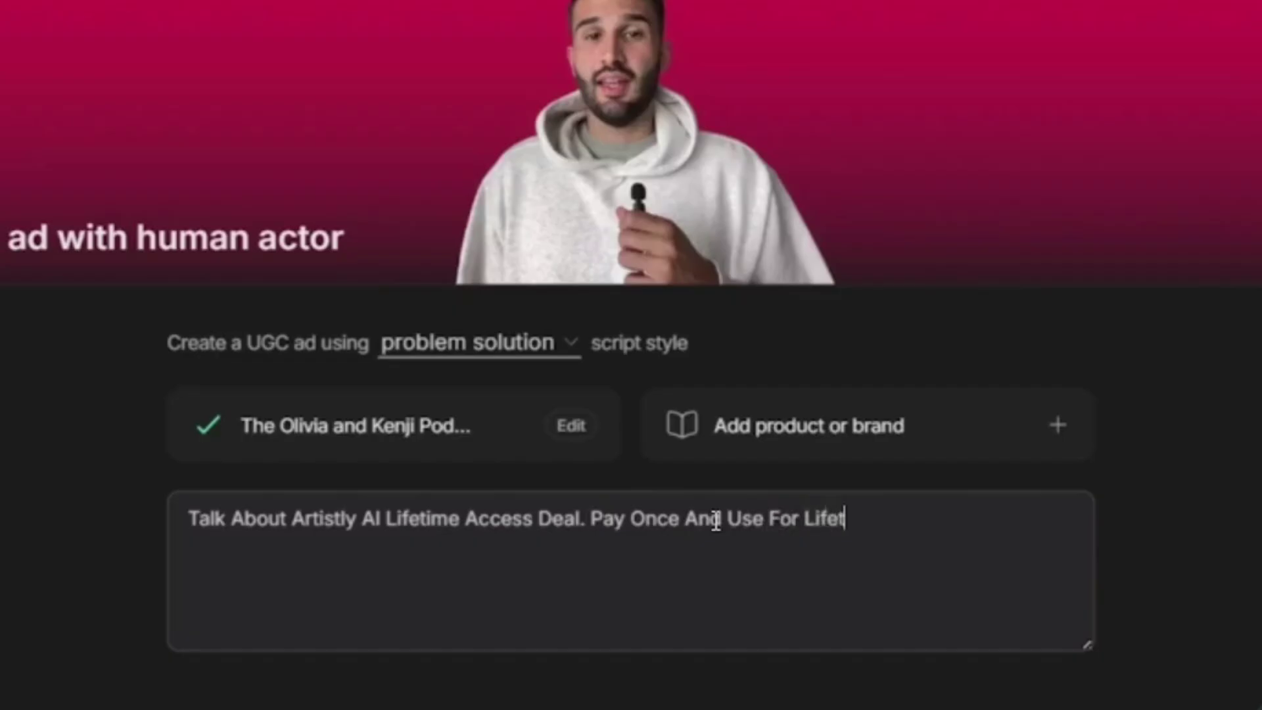
text(h Commercial License. Create )
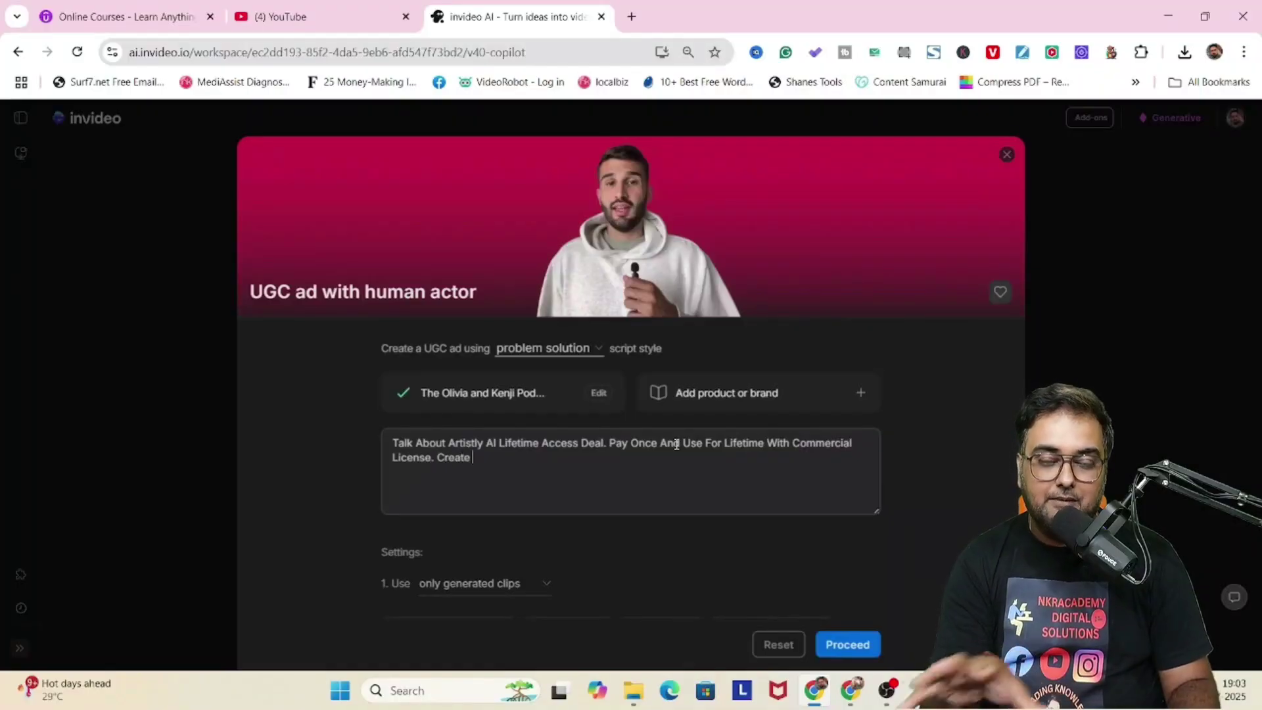
Complete the brief with "Create Unlimited AI Images, Stickers, Product Images, Consistent Character Images, Storybooks, Coloring Pages, YouTube Thumbnails, Perfect Text In Image Designs All Using Artistly AI"
text(Unlimited AI I)
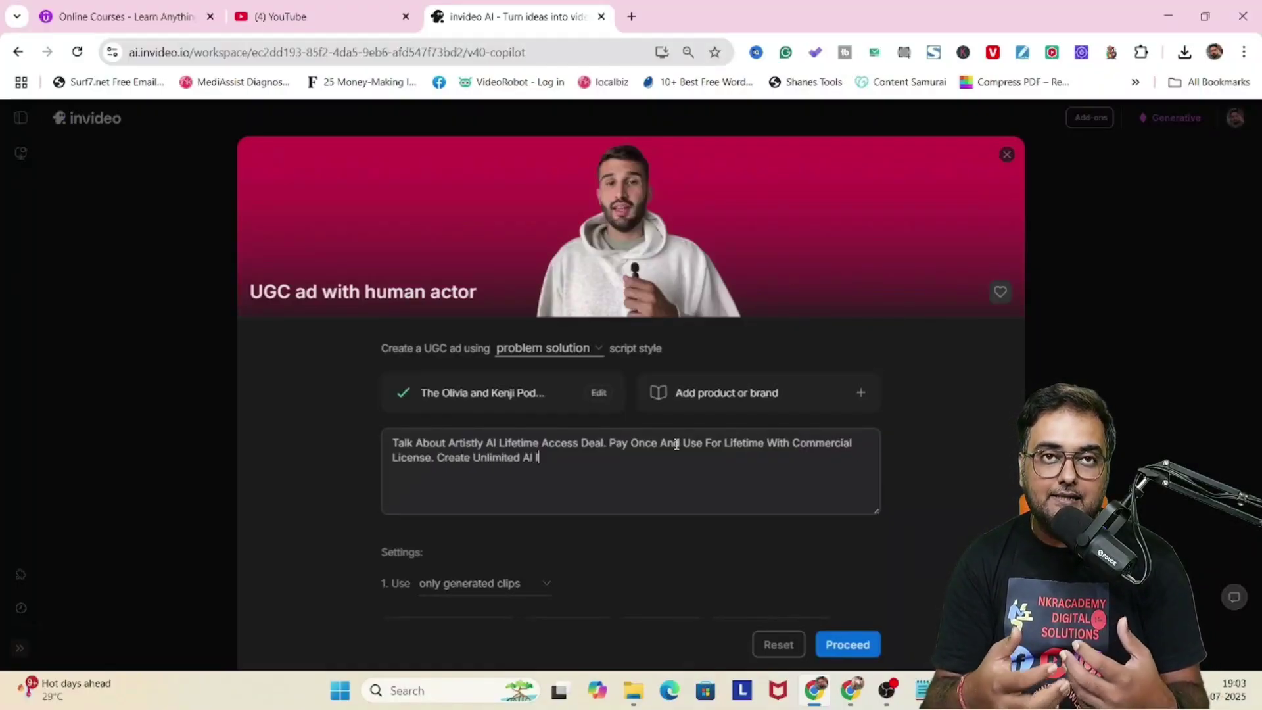
text(mages, Stickers, Pr)
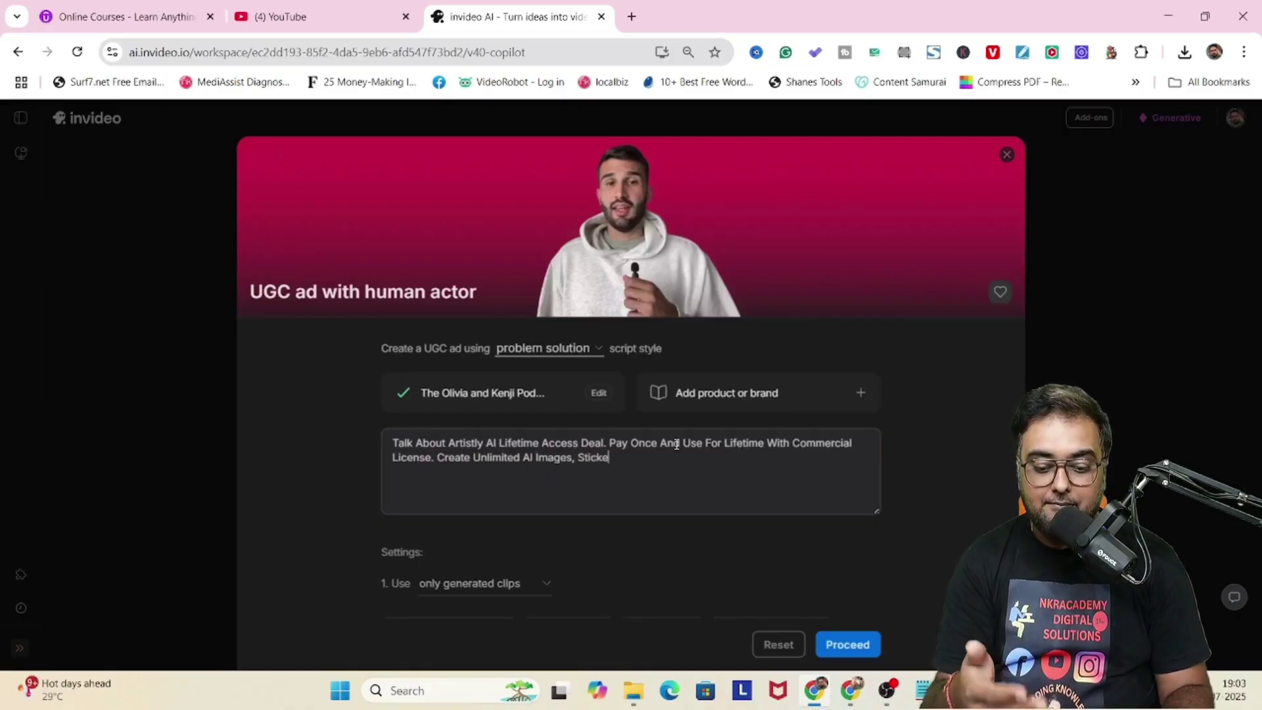
text(oduct Image)
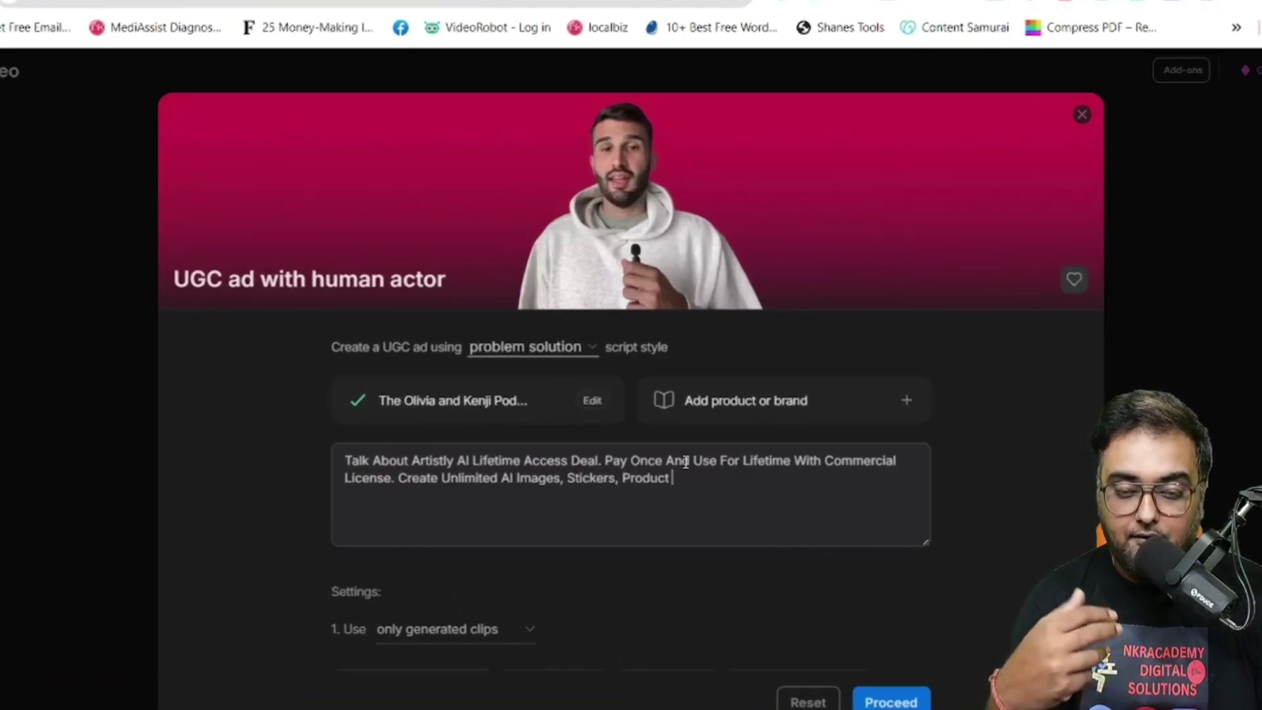
text(s, Consi)
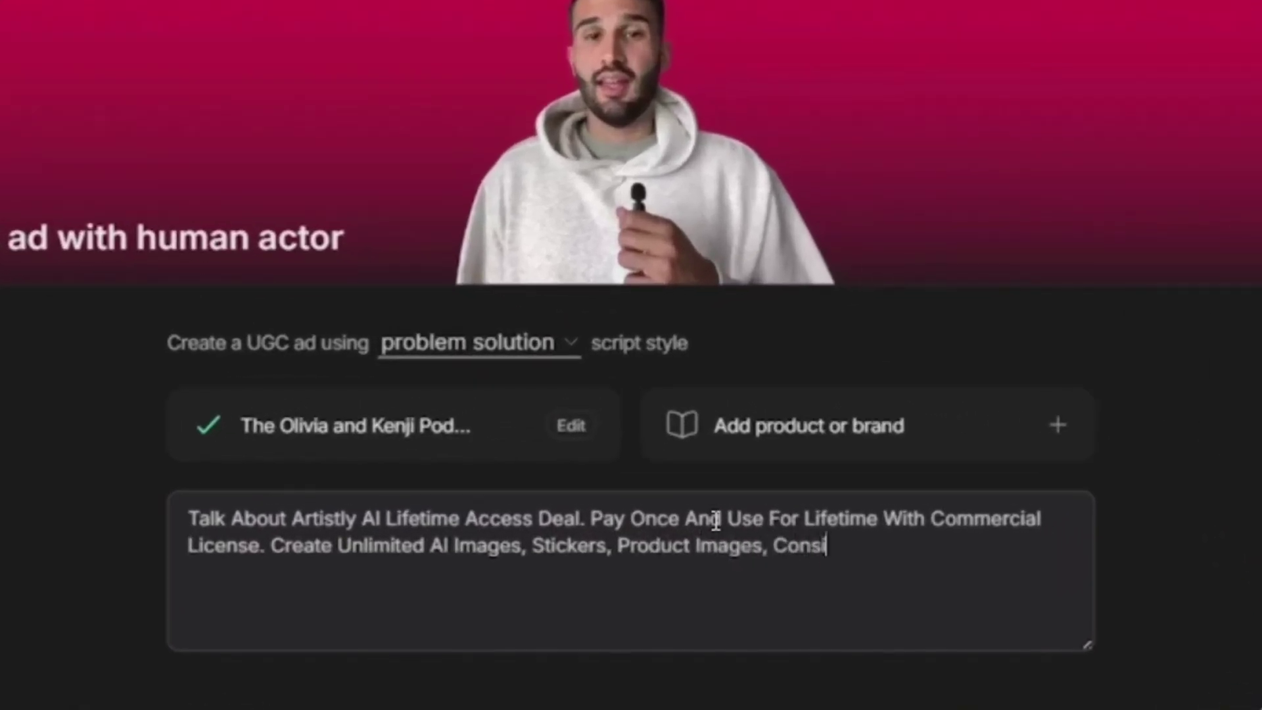
text(stent Character Images,)
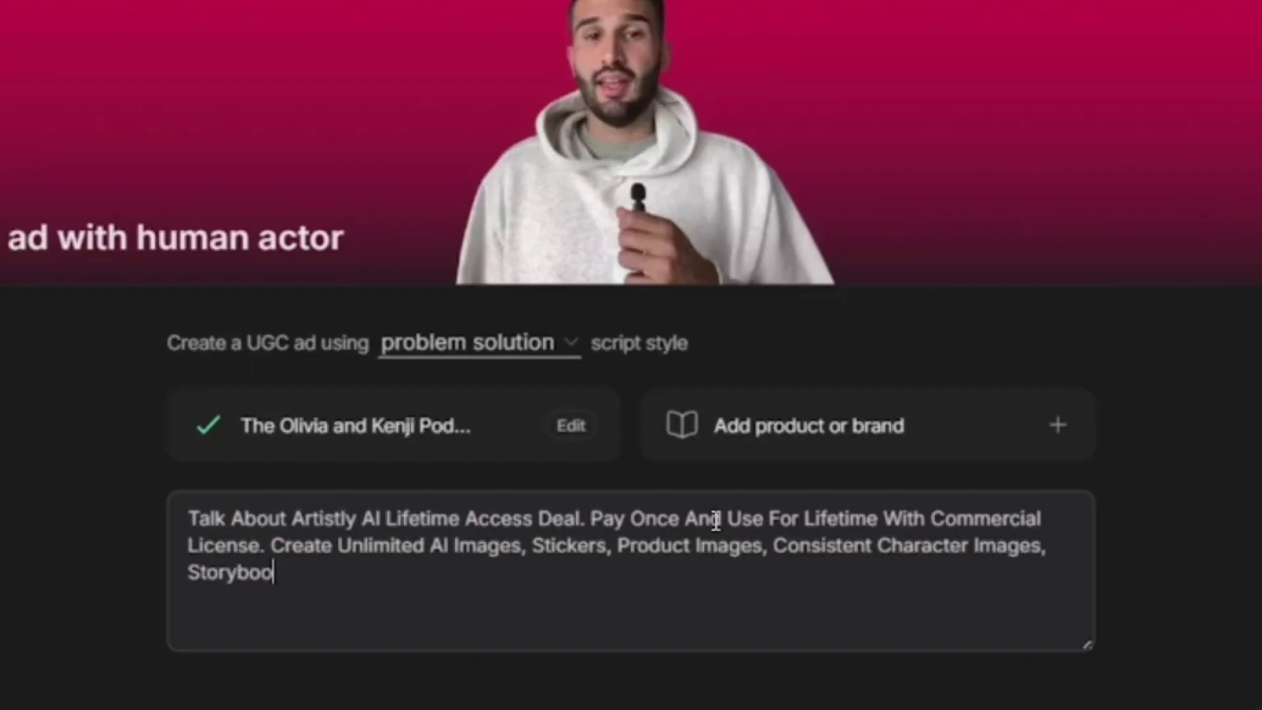
text(Coloring Pages, YouTube Thumbnails, Perfect Text In Image Designs All Using Artistly AI)
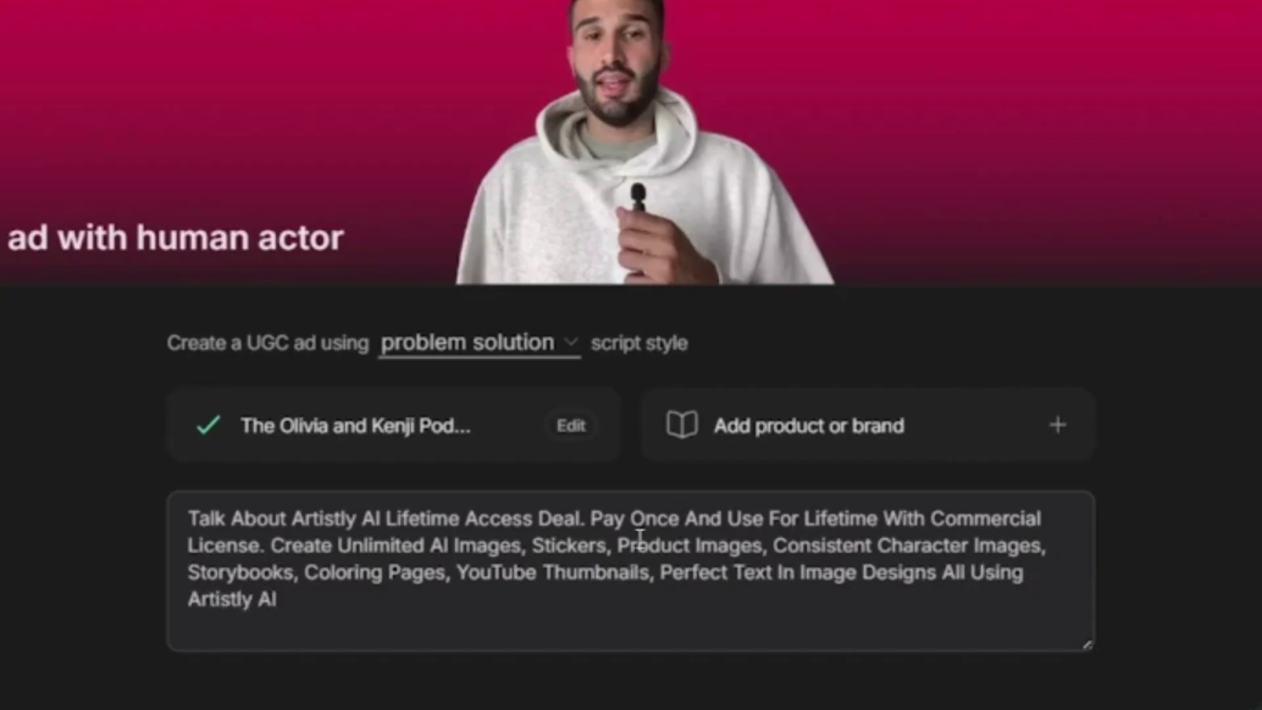
drag(312, 608, 289, 572)
Submit the UGC ad brief for generation and set the Generative Ultra UGC version's platform to Instagram Reels
click(848, 644)
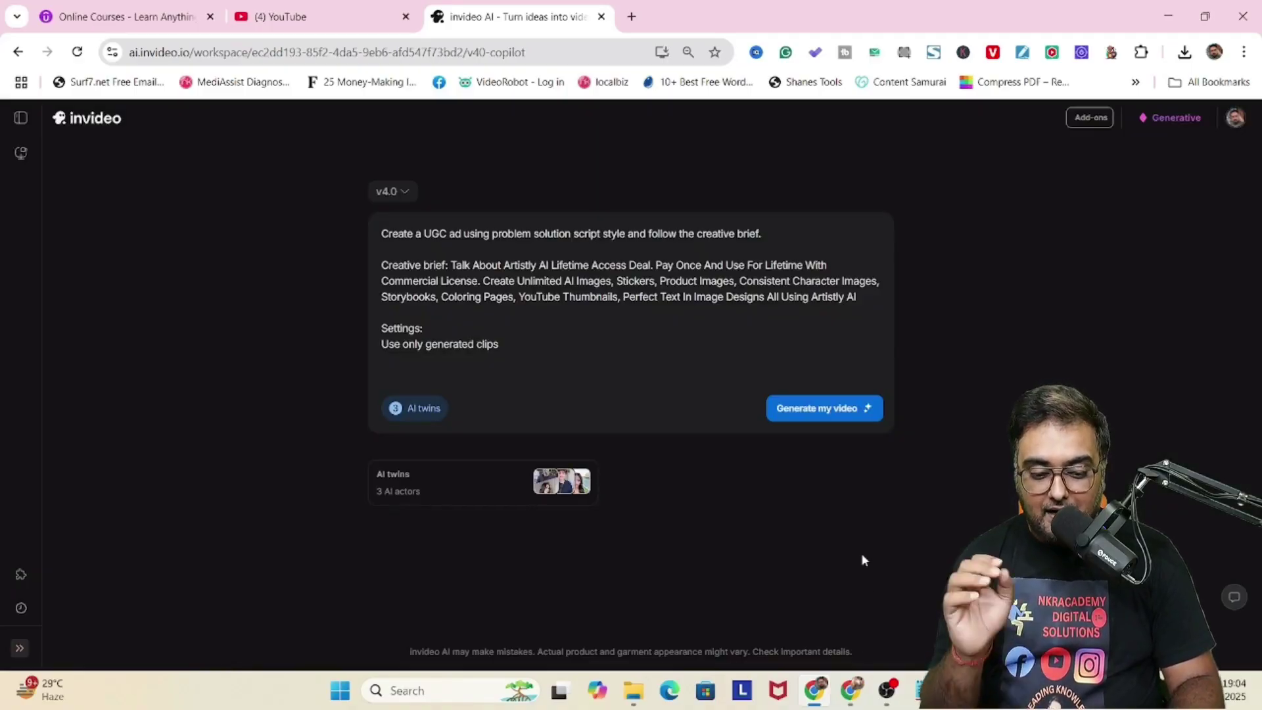
click(822, 408)
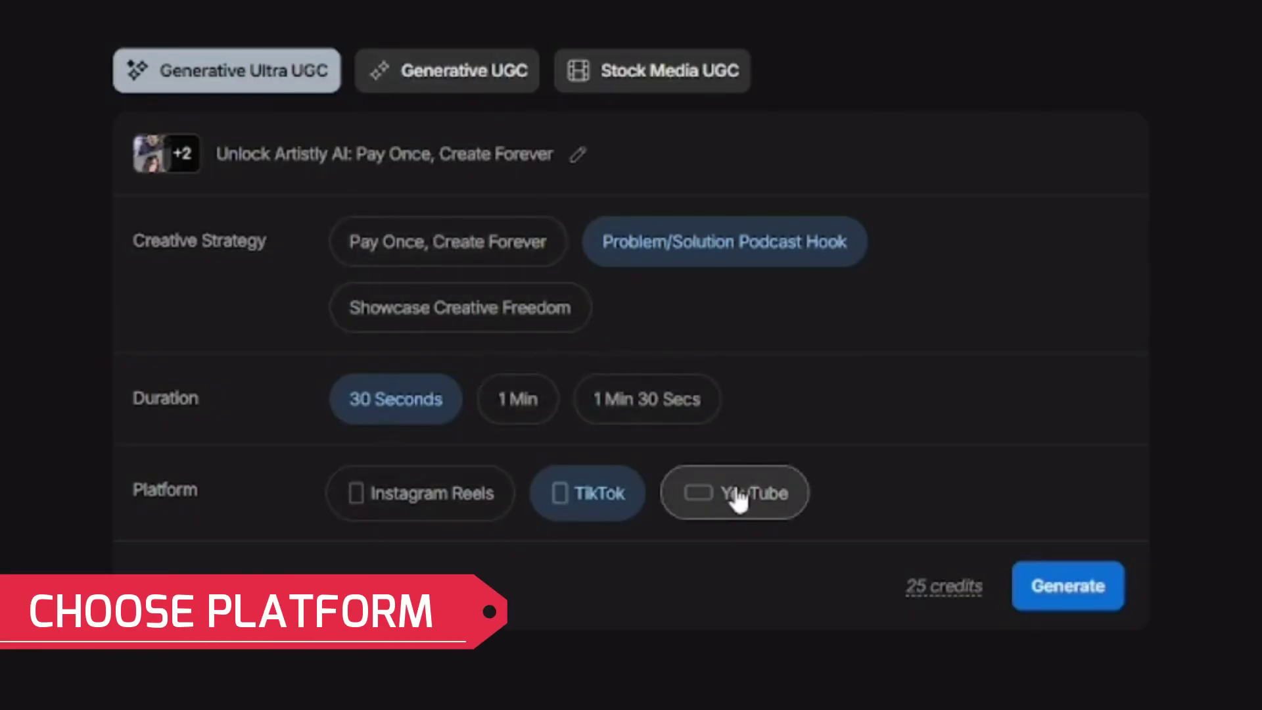
click(434, 505)
Compare the Generative UGC and Stock Media UGC options, and generate the 30-second Generative Ultra UGC version
click(458, 97)
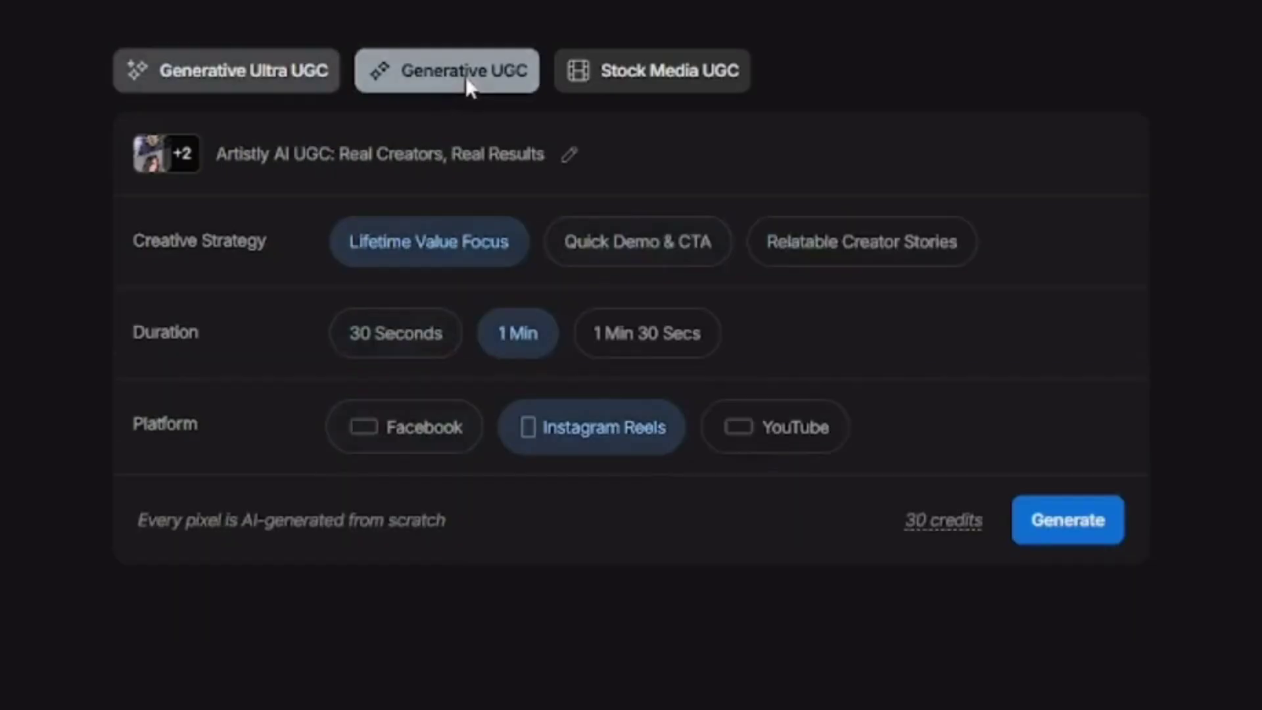
click(631, 79)
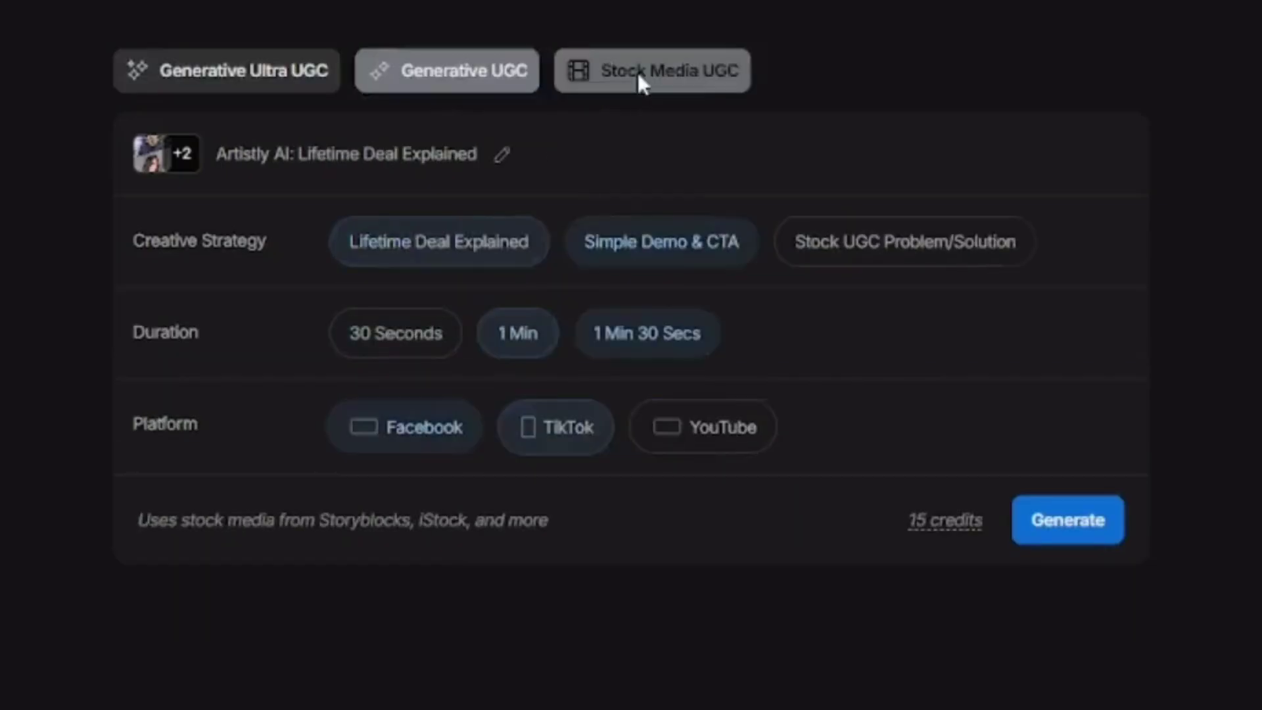
click(273, 85)
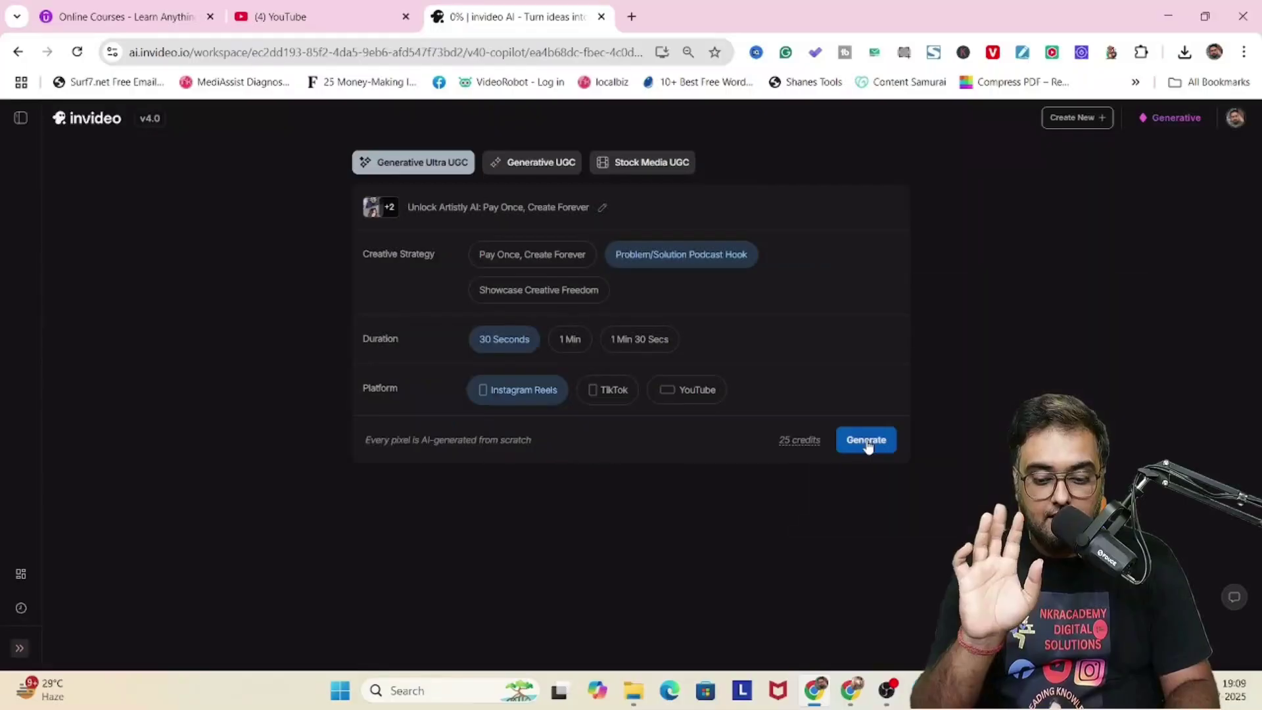
click(1069, 586)
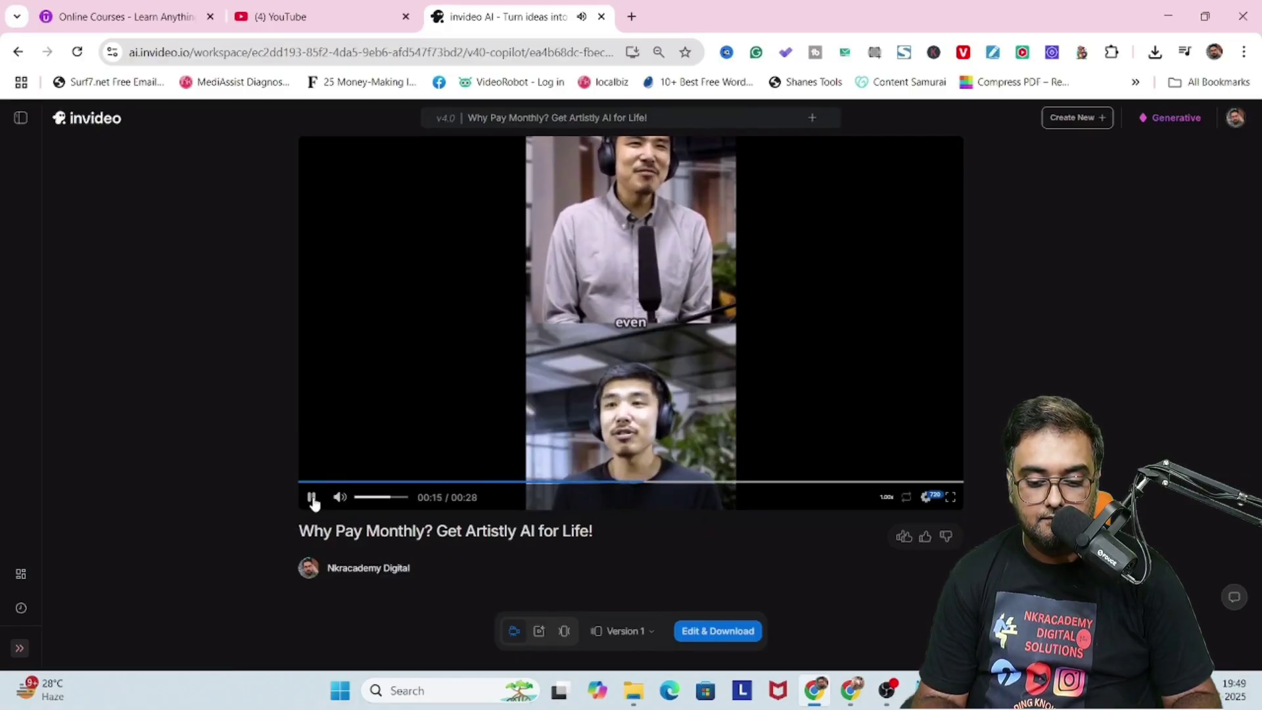
Pause the generated ad, skip the feedback and export it at 1080p with the Actor Guidelines confirmation accepted
click(312, 498)
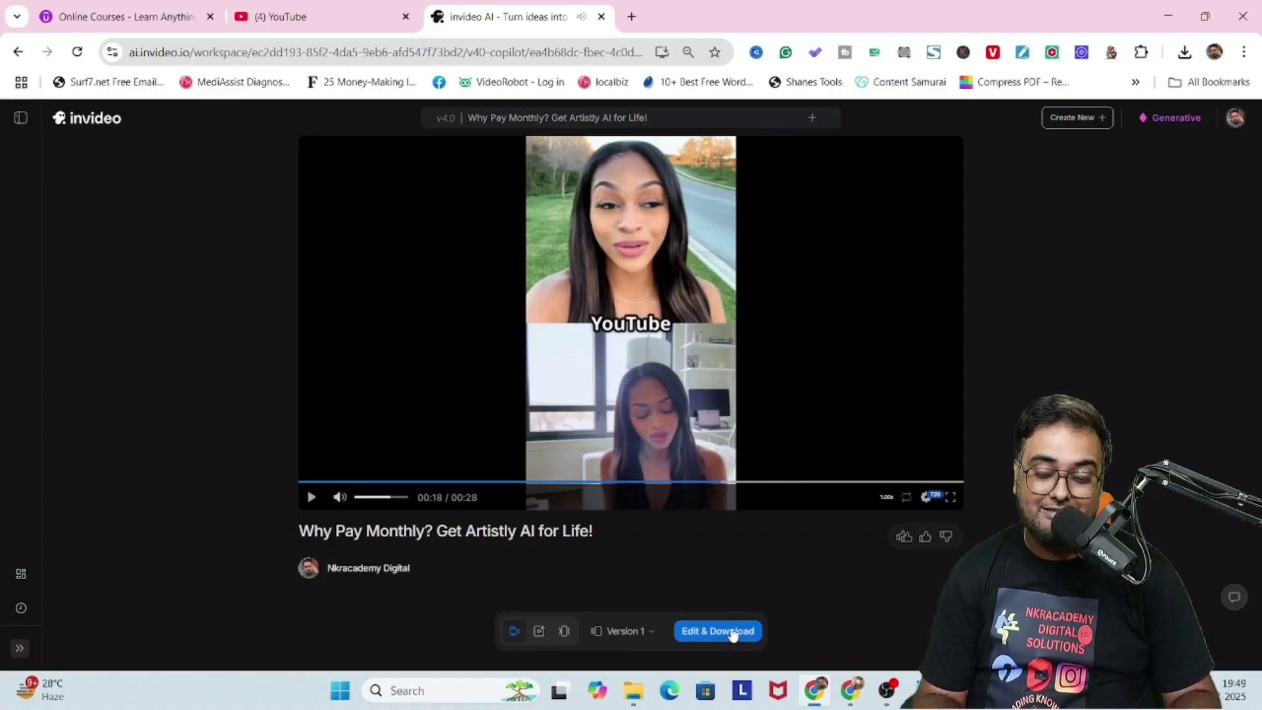
click(733, 632)
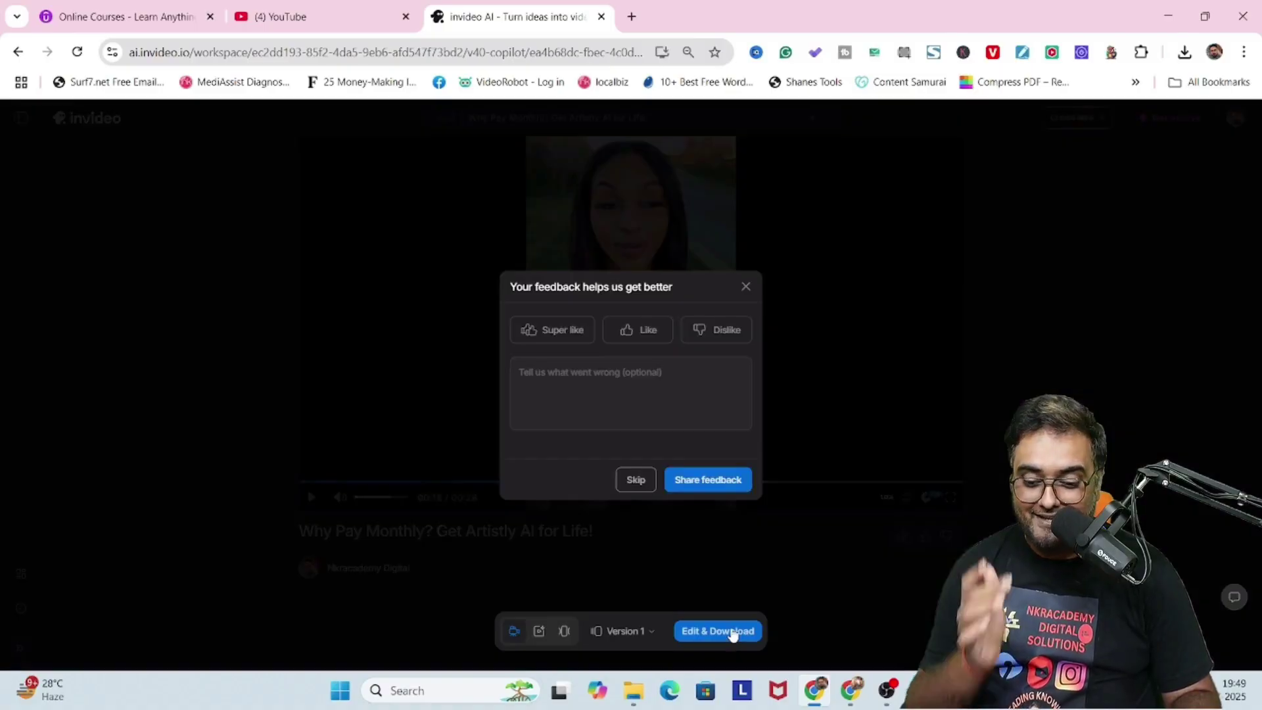
click(637, 481)
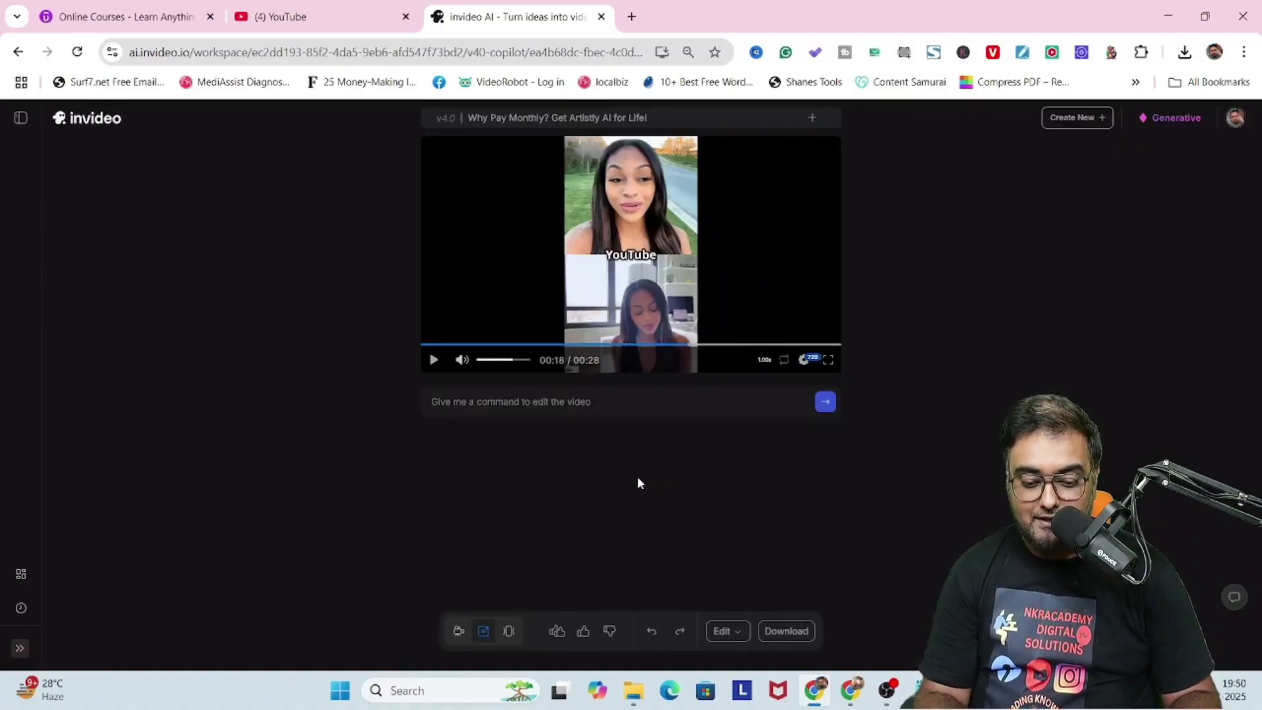
click(782, 636)
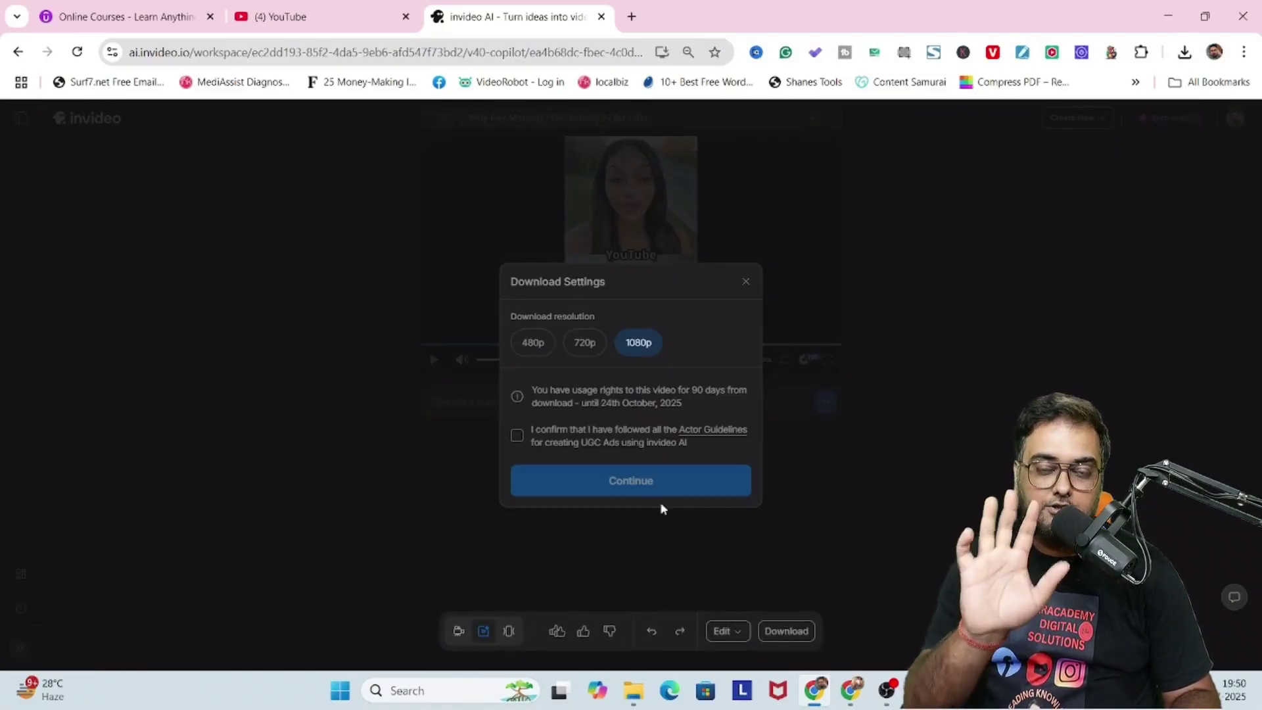
click(517, 436)
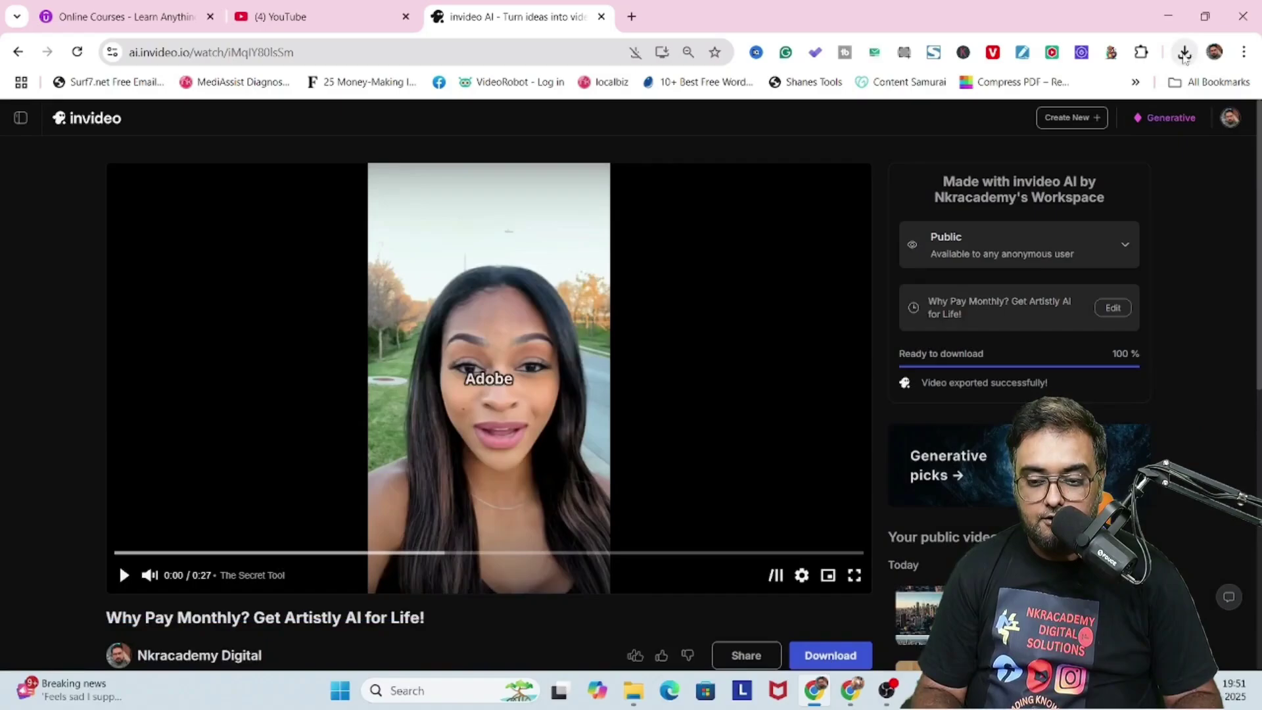
Check the recent downloads, download the exported Artistly AI ad and play it full screen
click(1185, 53)
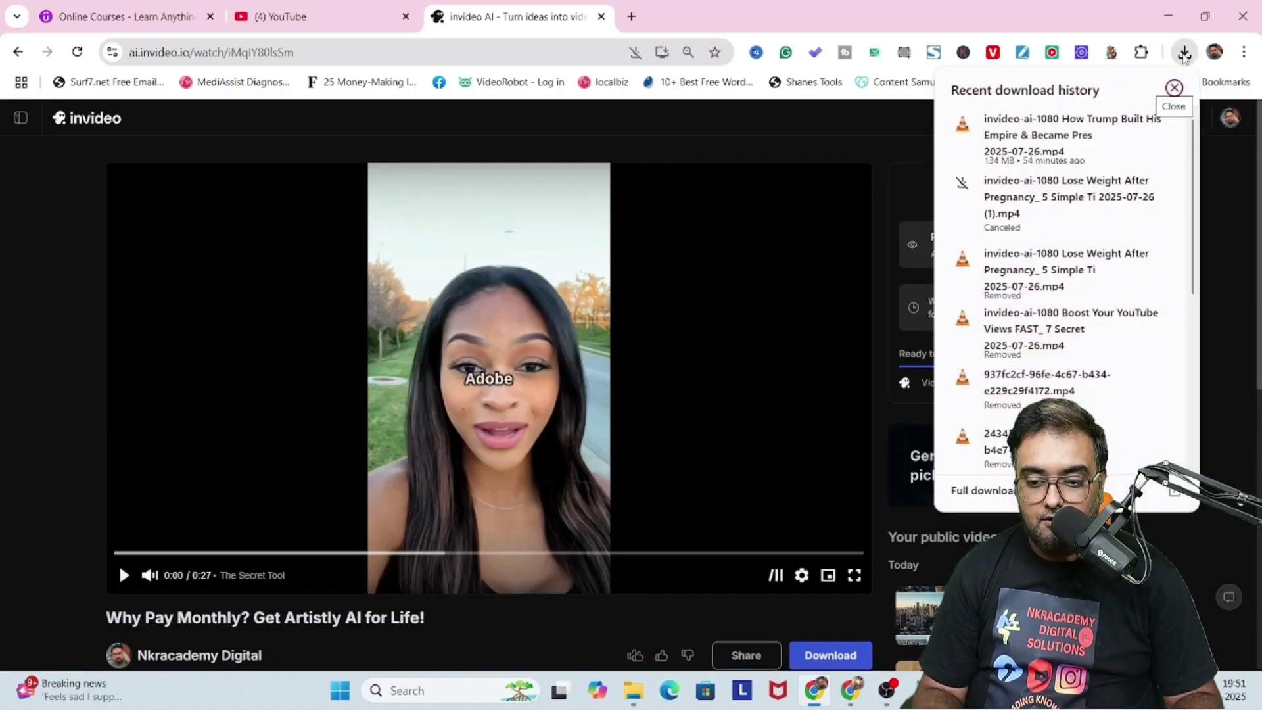
click(820, 658)
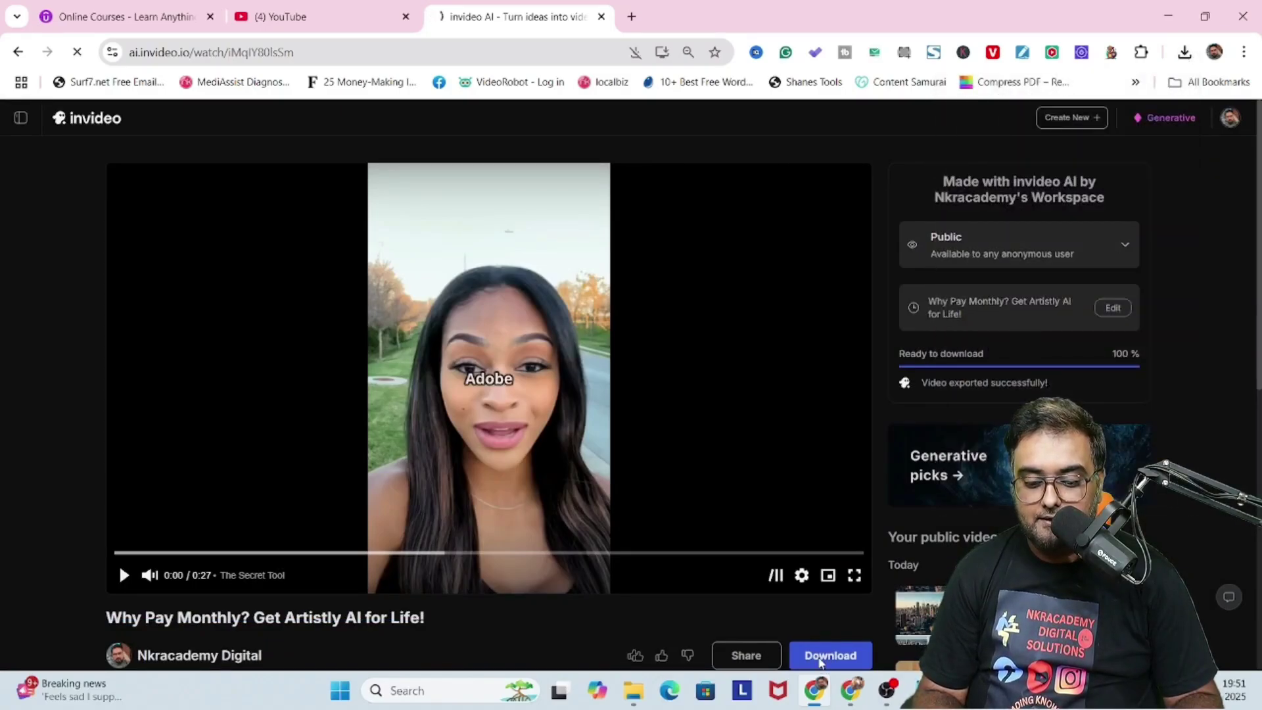
key(f)
click(15, 693)
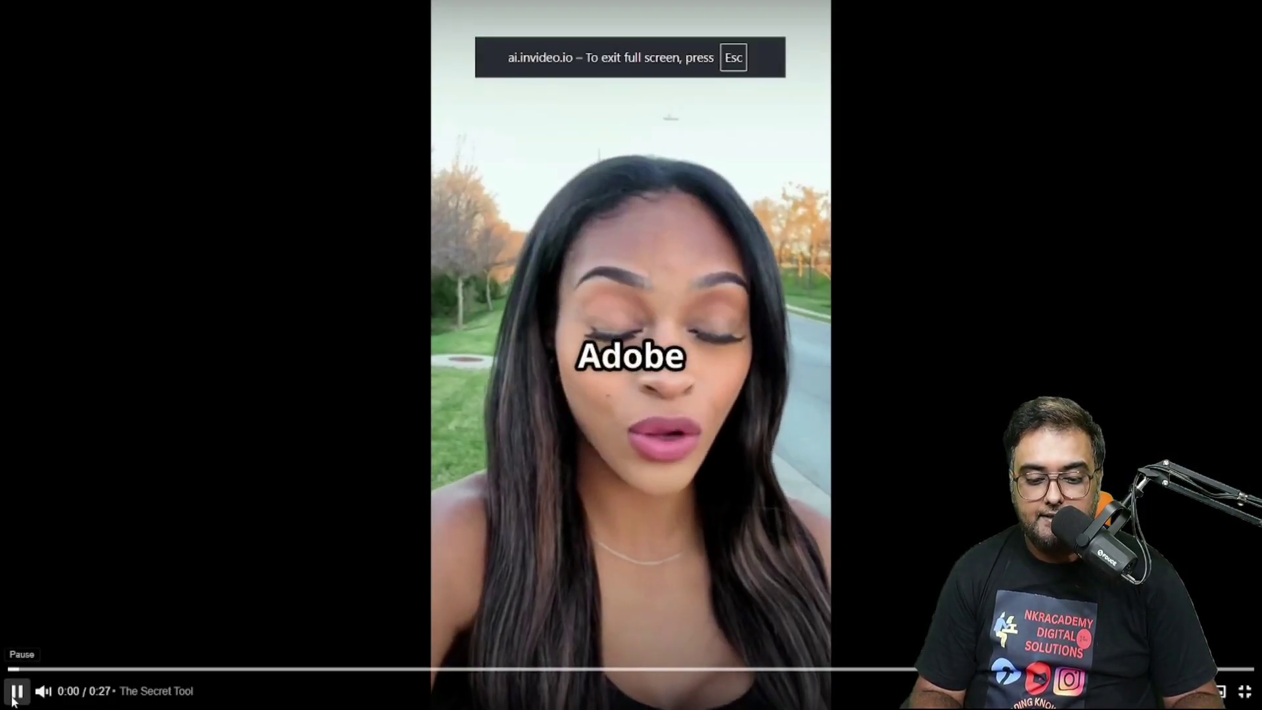